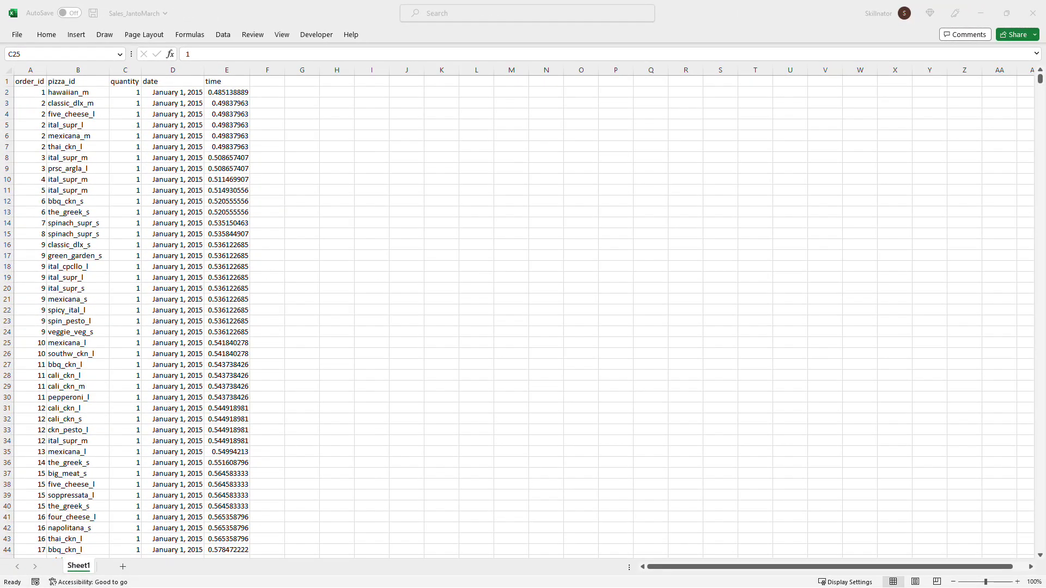
Bring the pizzas and pizza_types workbooks into view alongside Sales_JantoMarch to compare their columns
left_click_drag(1, 261, 643, 82)
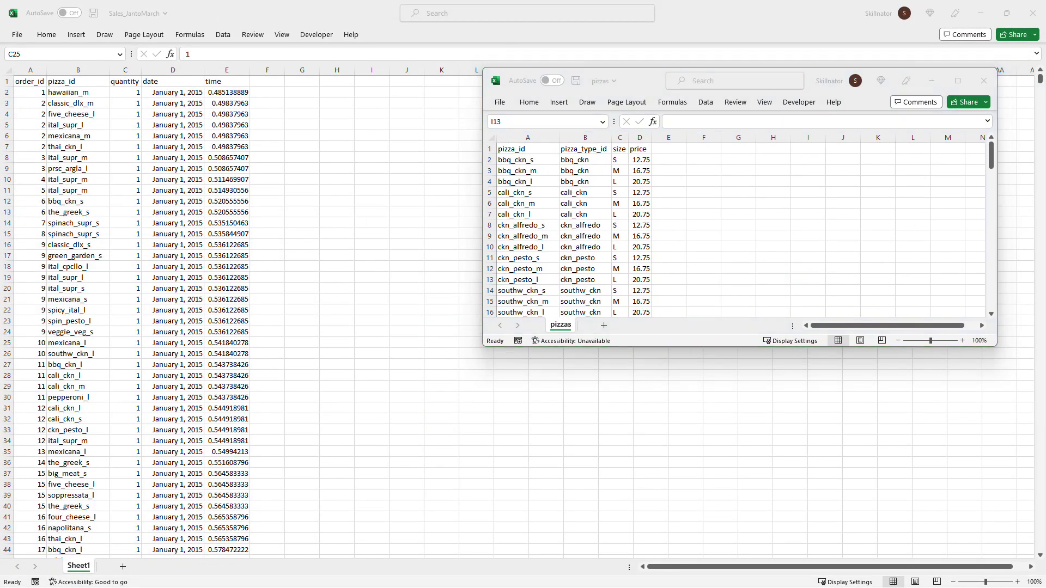
left_click_drag(1, 103, 725, 289)
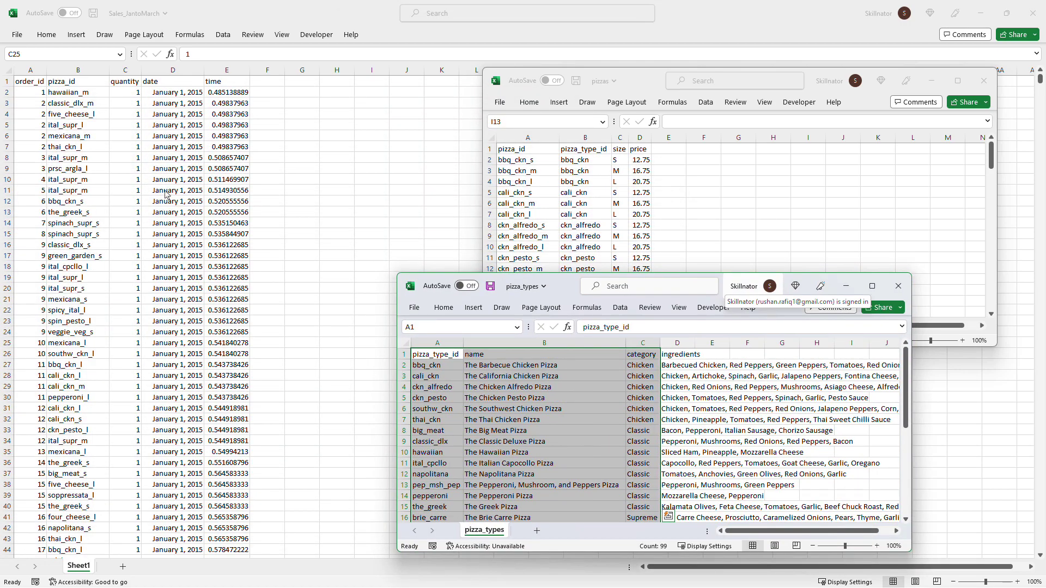
left_click_drag(1, 158, 441, 155)
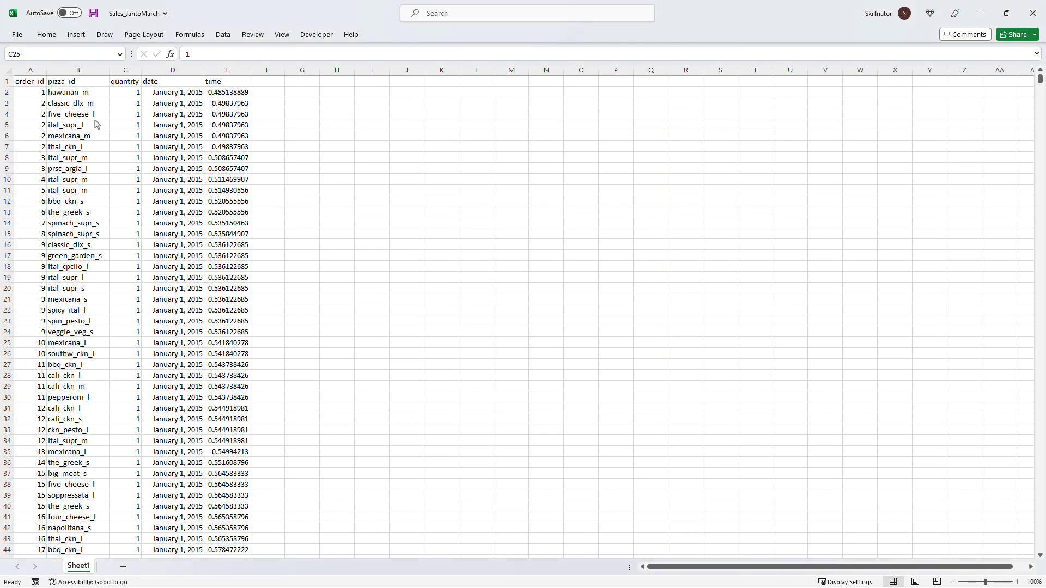
Add the Sales_AprTojun workbook to the Sales folder and refresh the pivot table in the PizzaSummary workbook
left_click(93, 115)
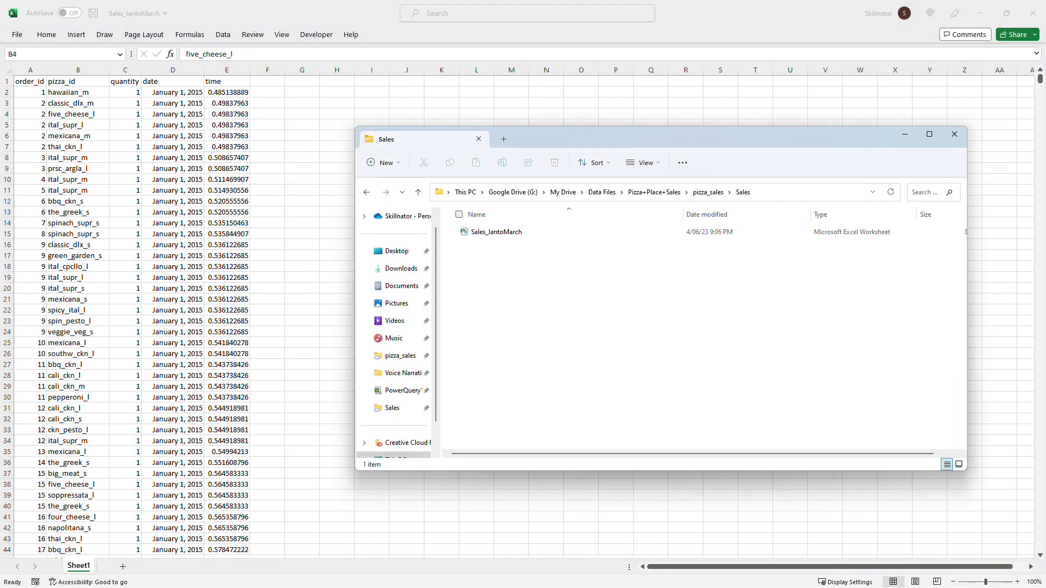
left_click_drag(36, 337, 565, 297)
left_click(494, 272)
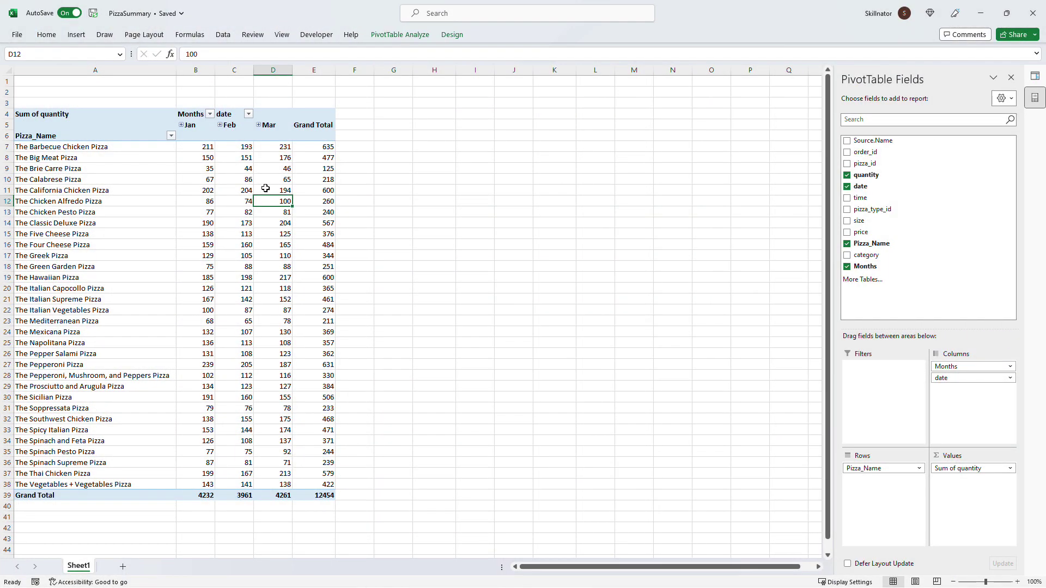
right_click(265, 188)
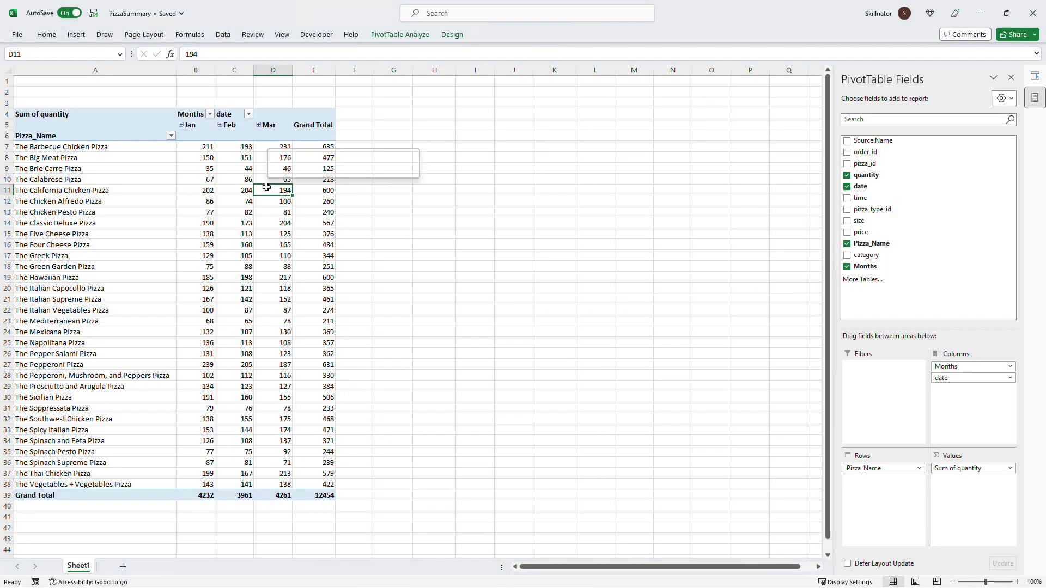
left_click(305, 262)
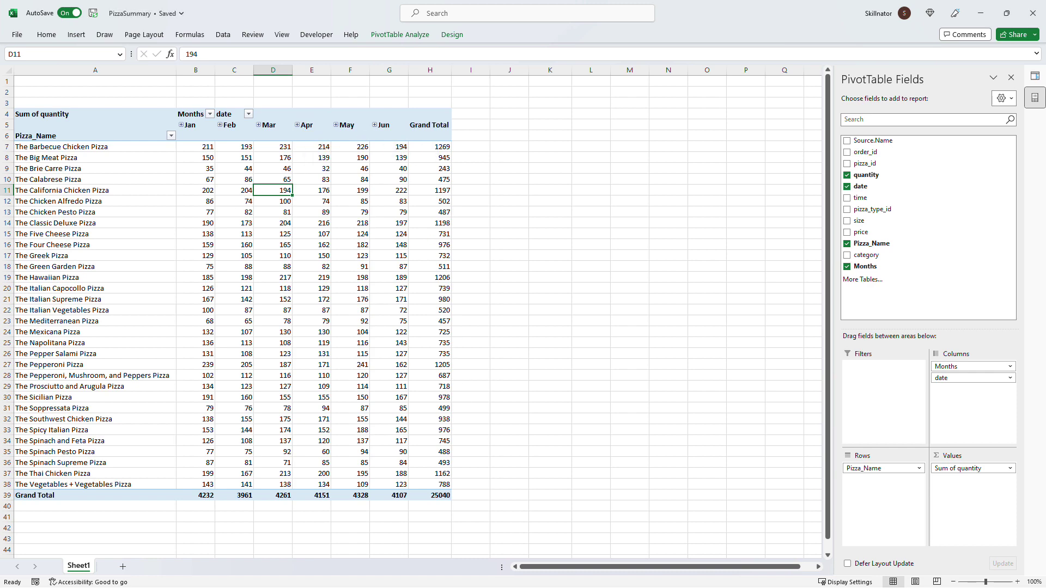
Add the Sales_JultoSep workbook to the Sales folder and refresh the PizzaSummary pivot table
key("alt+Tab")
left_click_drag(153, 328, 556, 285)
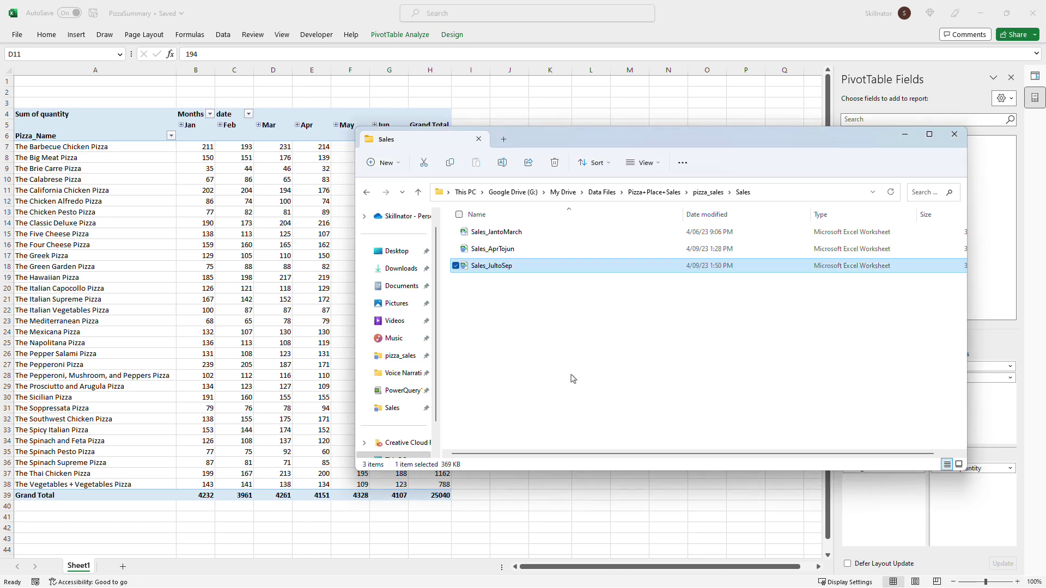
left_click_drag(534, 138, 734, 130)
left_click(377, 233)
right_click(365, 211)
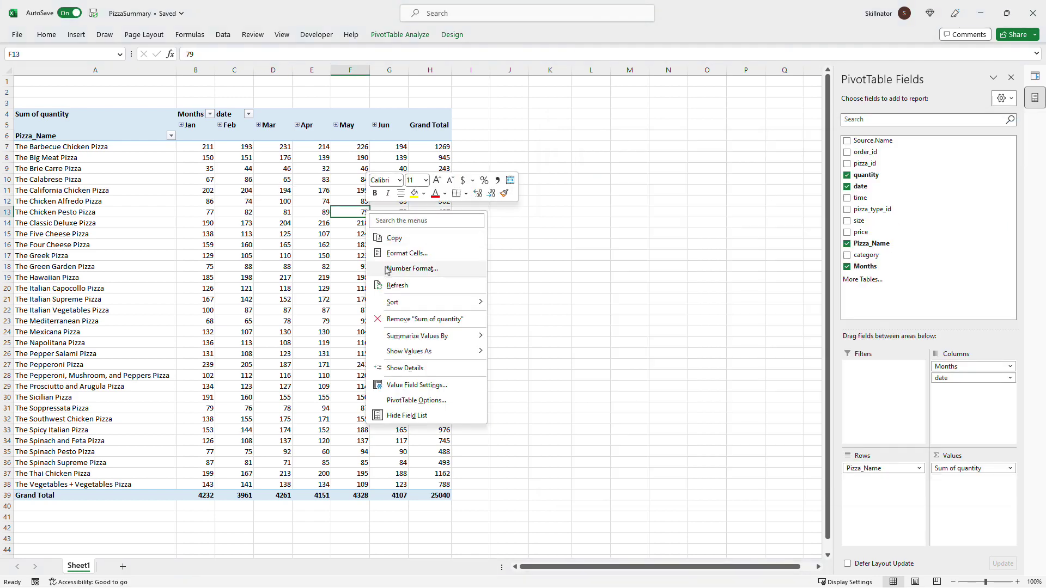
left_click(400, 289)
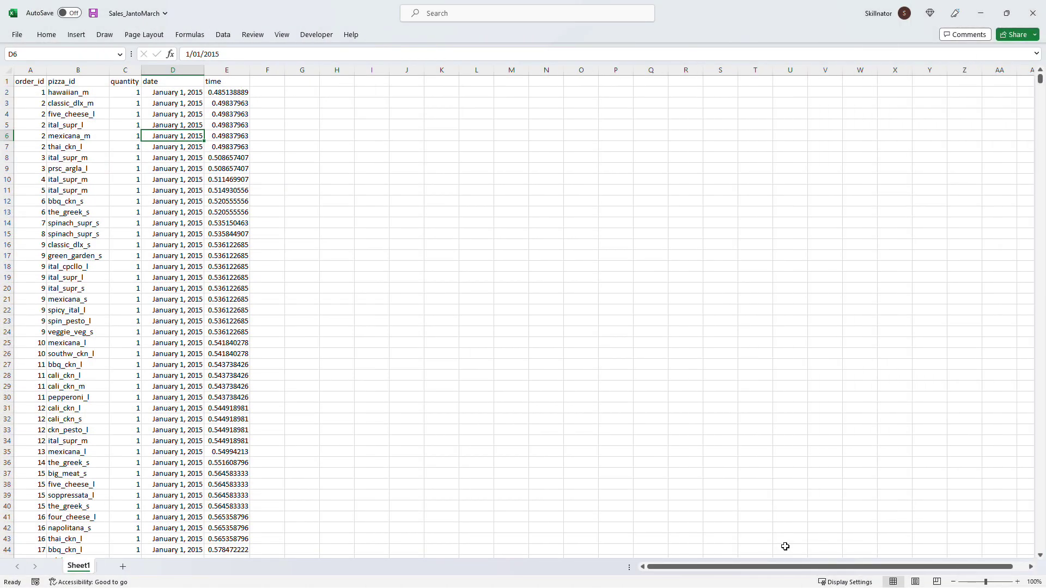
left_click(200, 233)
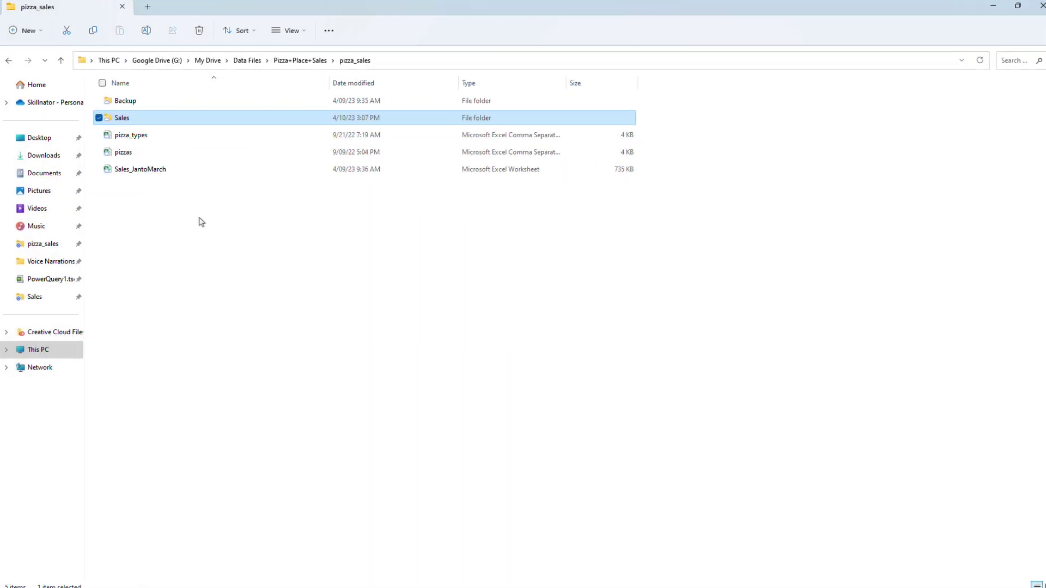
left_click(154, 208)
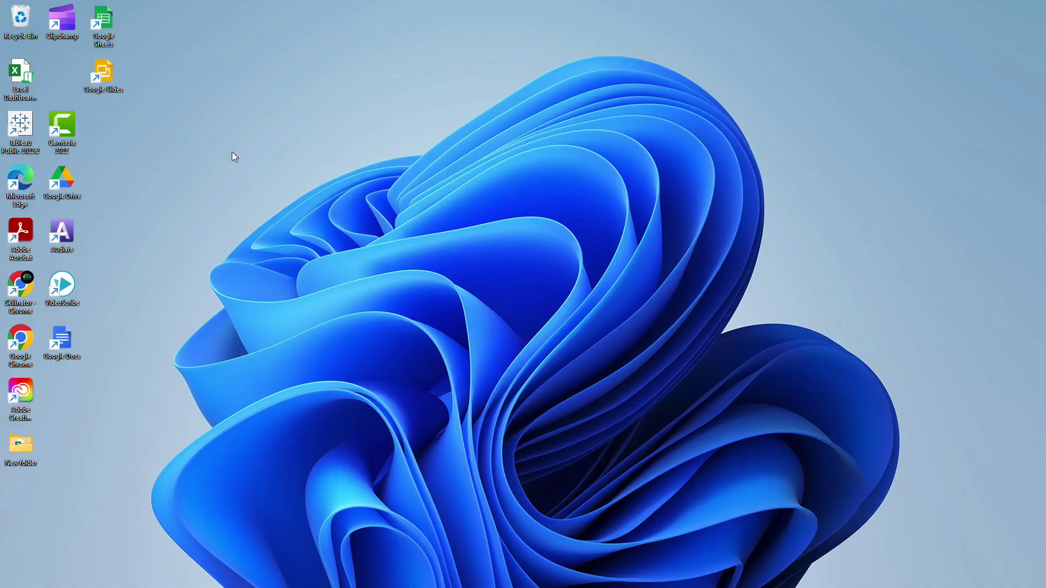
Create a new Excel worksheet file named Pizza Sales on the desktop and open it
right_click(234, 155)
mouse_move(301, 243)
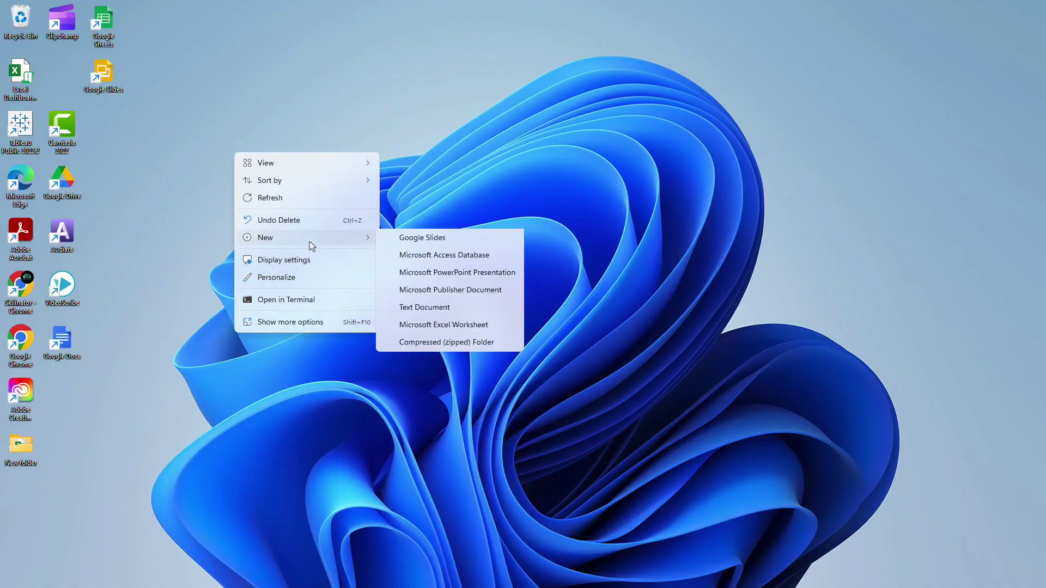
left_click(450, 448)
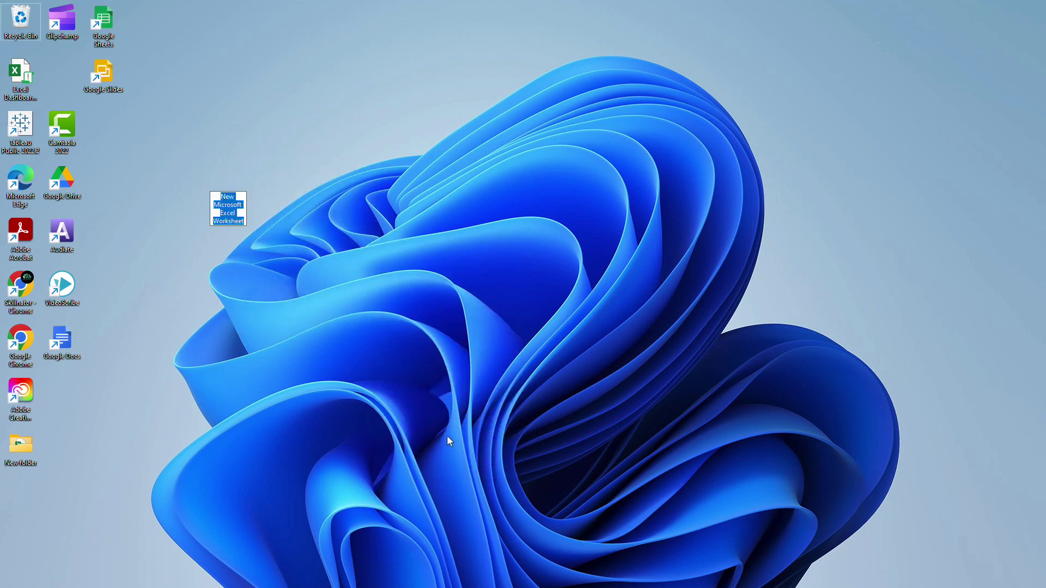
type("P")
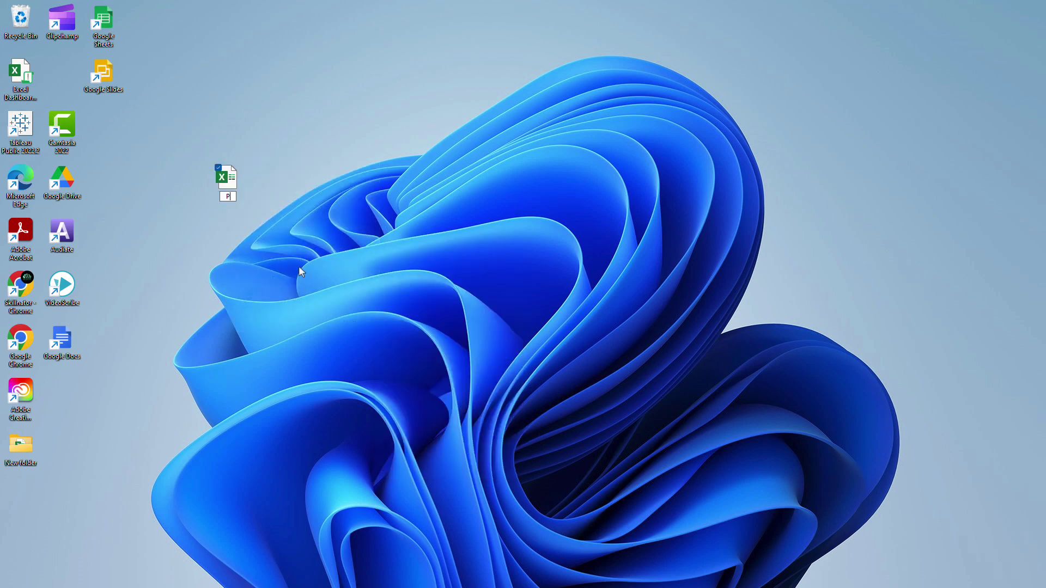
type("izza Sales")
key("Return")
left_click(231, 185)
double_click(231, 185)
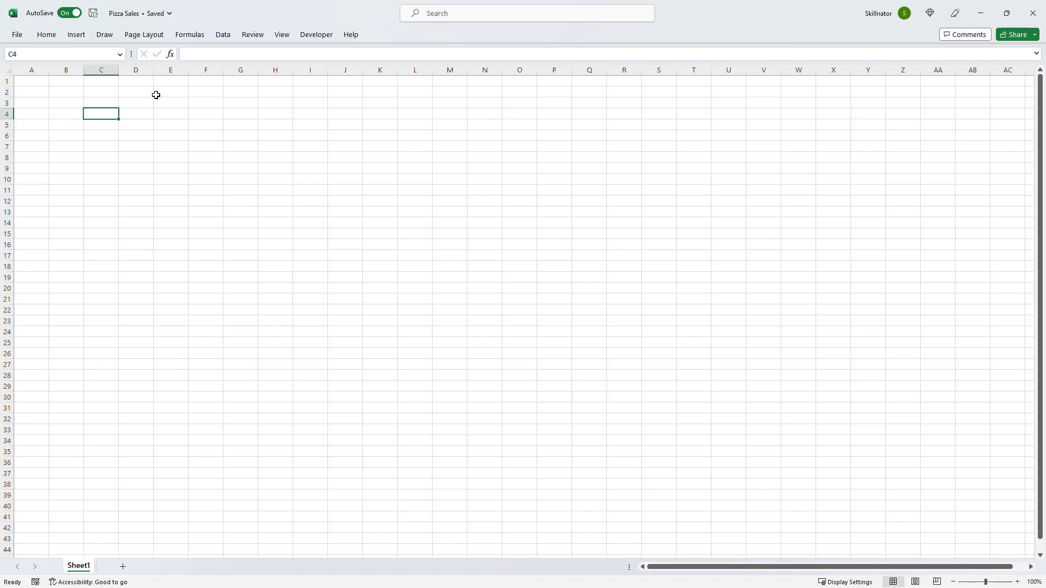
Import the Sales_JantoMarch workbook from the pizza_sales folder as an external Excel data source
left_click(226, 38)
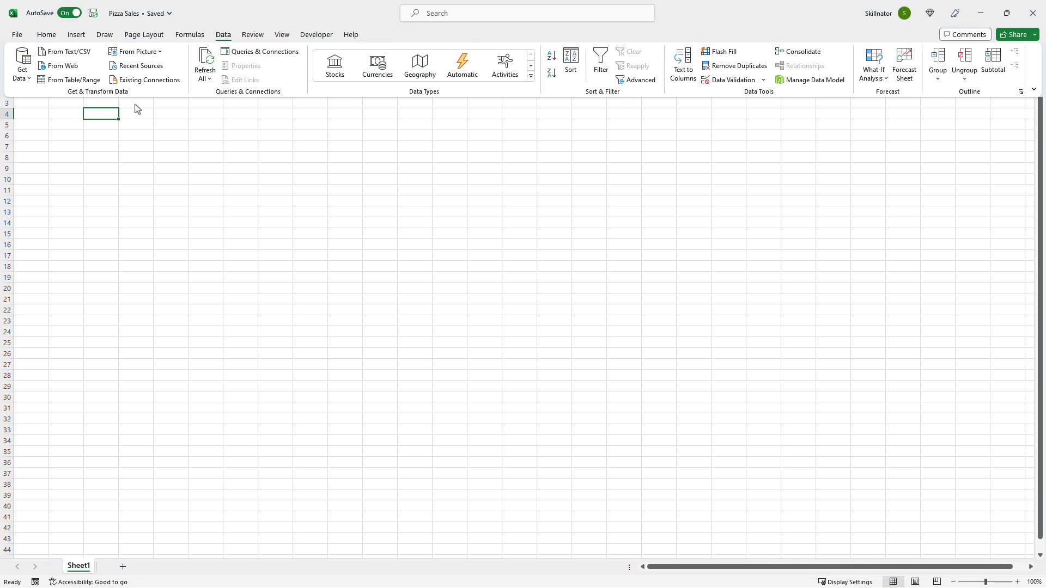
left_click(28, 80)
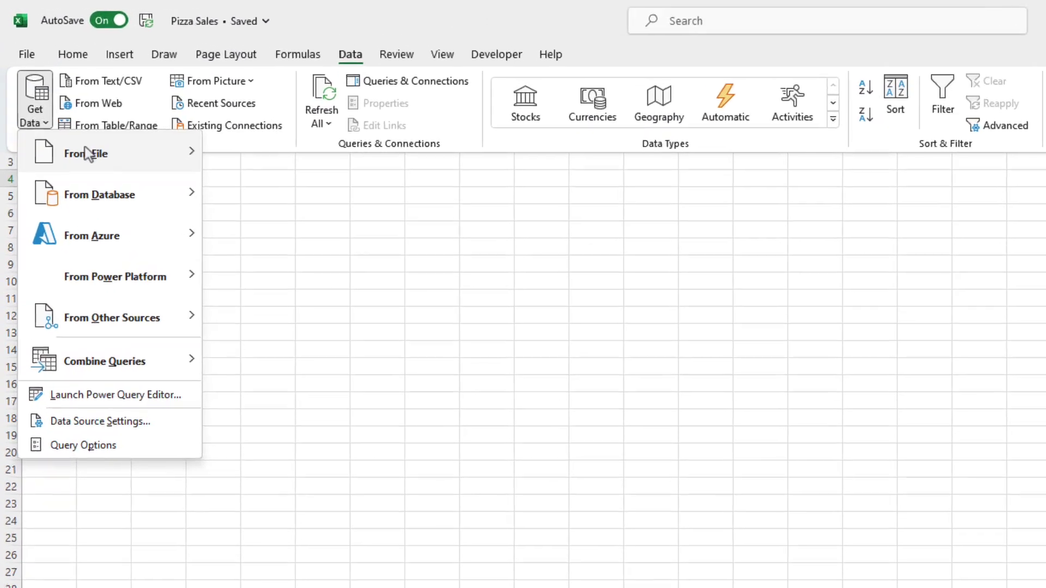
mouse_move(56, 97)
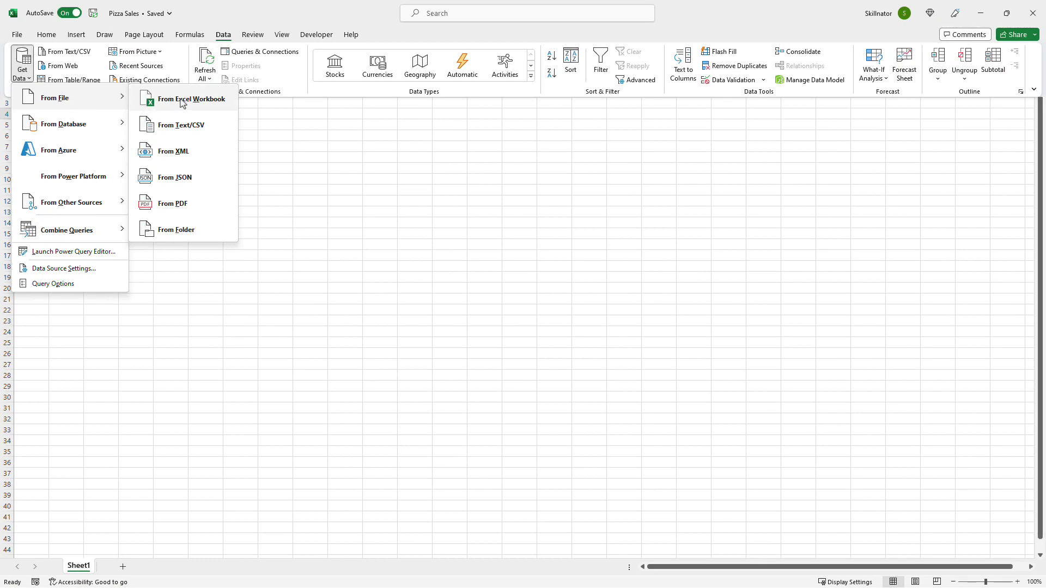
left_click(206, 104)
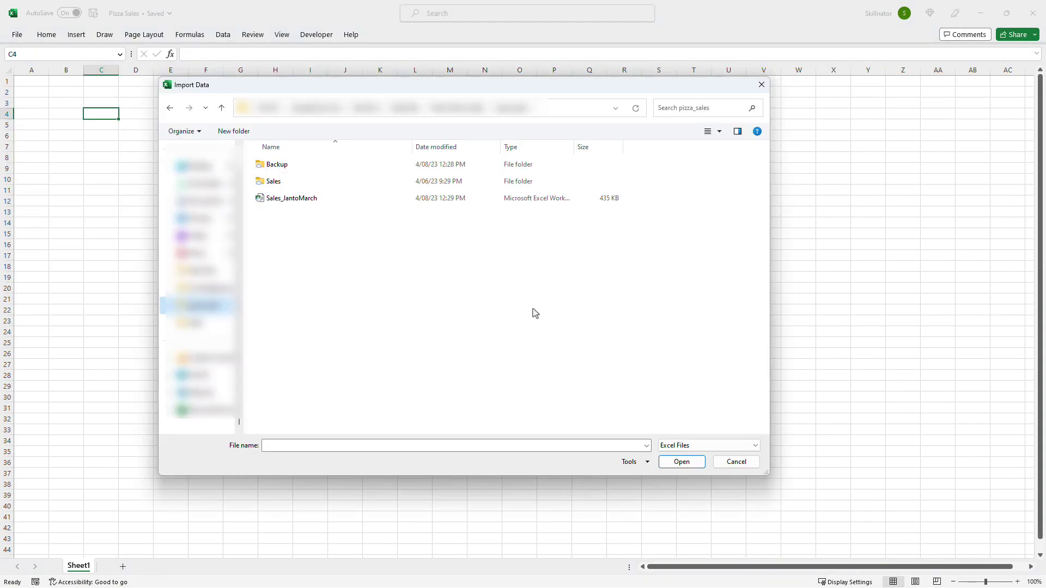
left_click(303, 199)
left_click(681, 461)
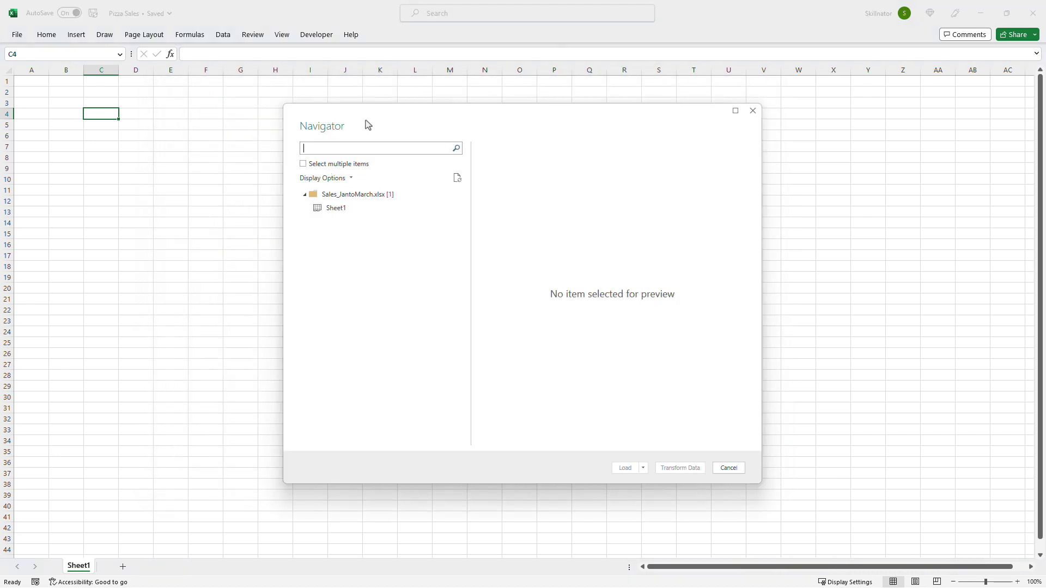
left_click_drag(367, 125, 253, 108)
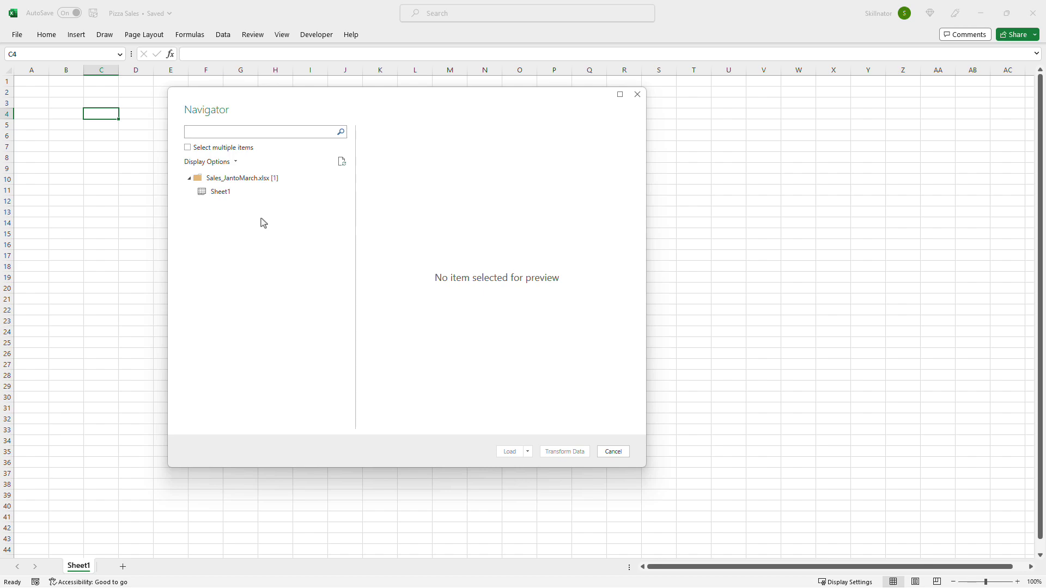
Load Sheet1 of the imported workbook as a PivotTable Report on a new worksheet
left_click(239, 197)
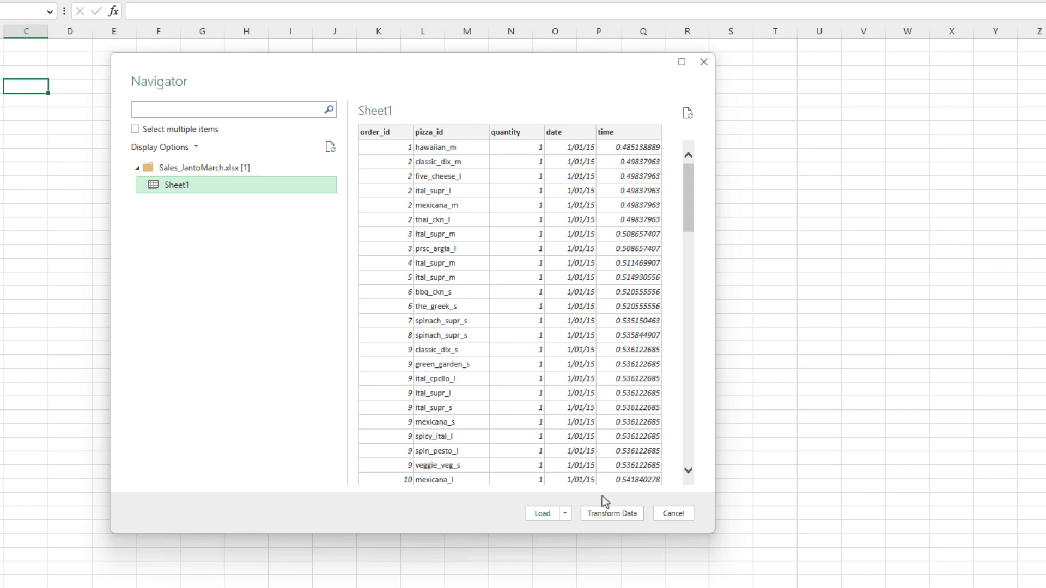
left_click(566, 514)
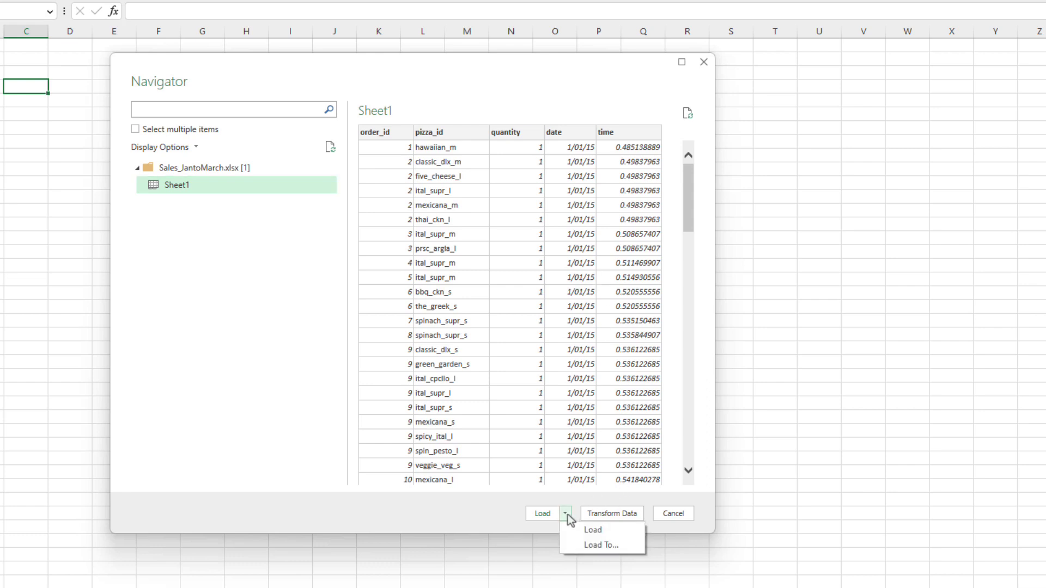
left_click(605, 545)
left_click(188, 172)
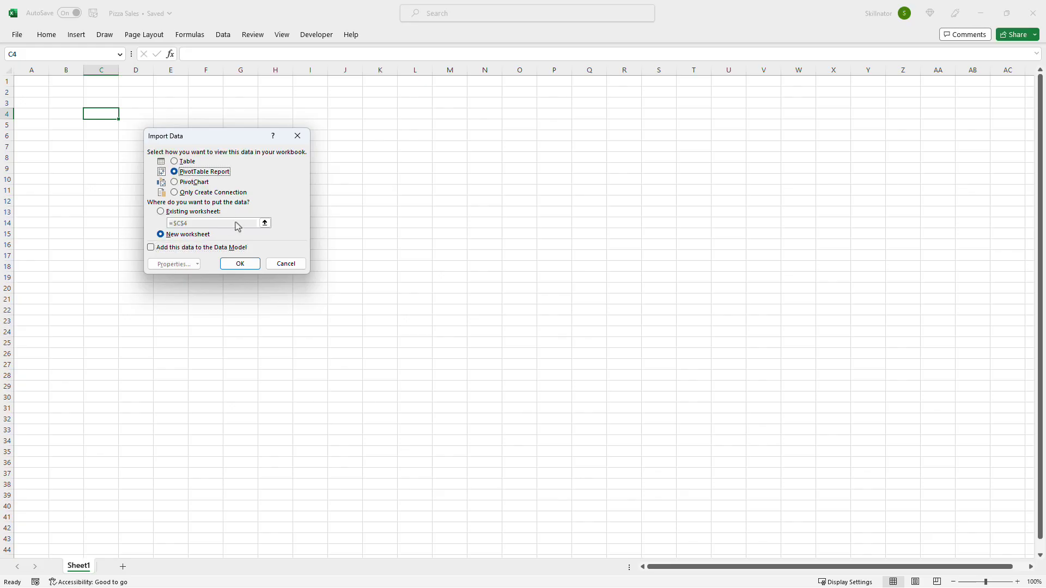
left_click(252, 265)
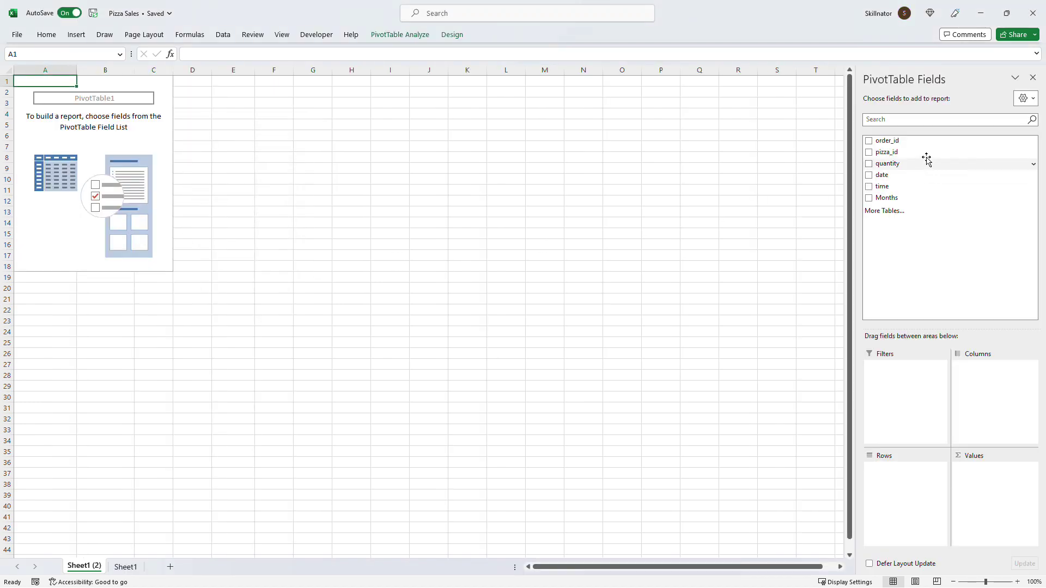
Lay out the pivot table with pizza_id as rows, quantity as summed values and date as columns
left_click_drag(915, 153, 923, 482)
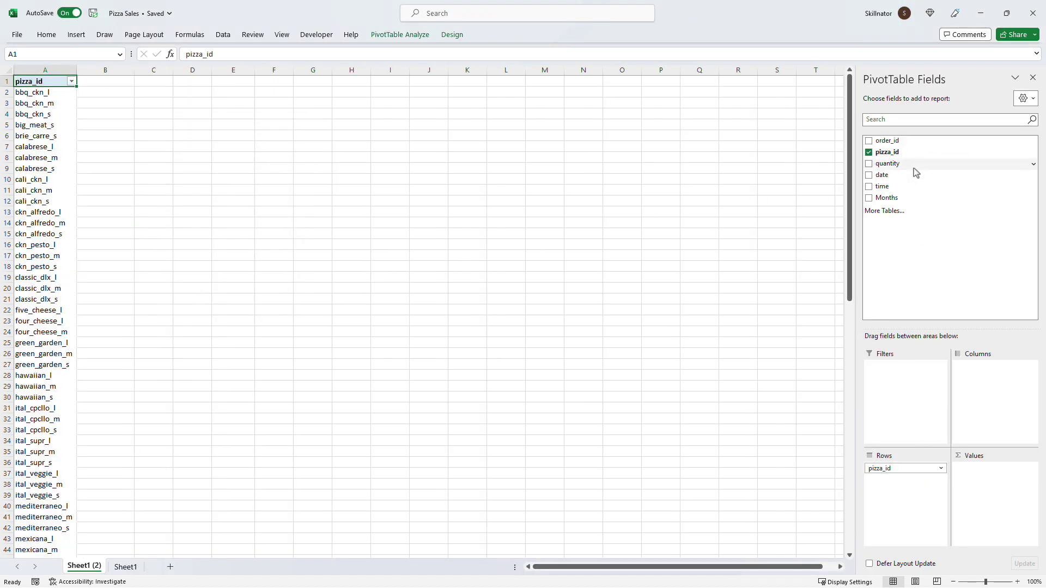
left_click_drag(915, 163, 997, 476)
left_click_drag(904, 175, 957, 397)
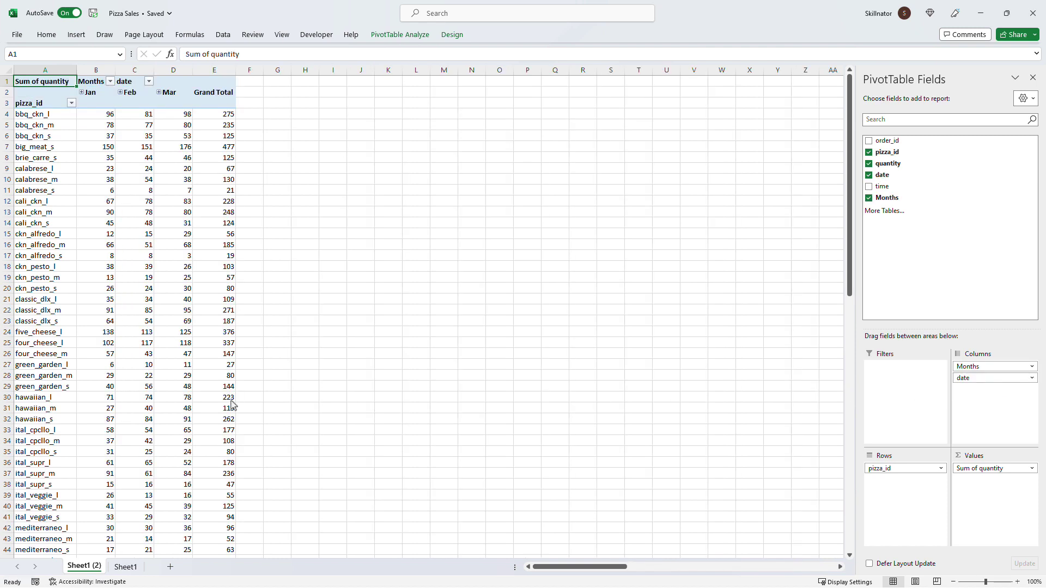
Check the grand total for hawaiian_m in the pivot table
mouse_move(231, 403)
left_click(59, 408)
left_click(214, 408)
Open the Sales_JantoMarch source workbook and set the quantity of the first hawaiian_m order to 1000, saving on close
left_click_drag(0, 166, 485, 161)
double_click(256, 320)
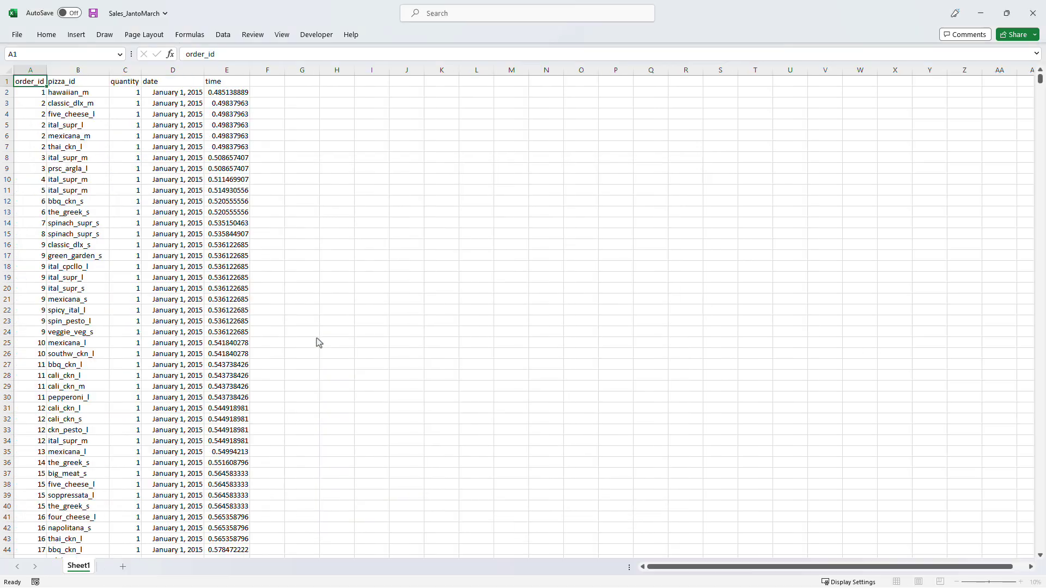
left_click(77, 93)
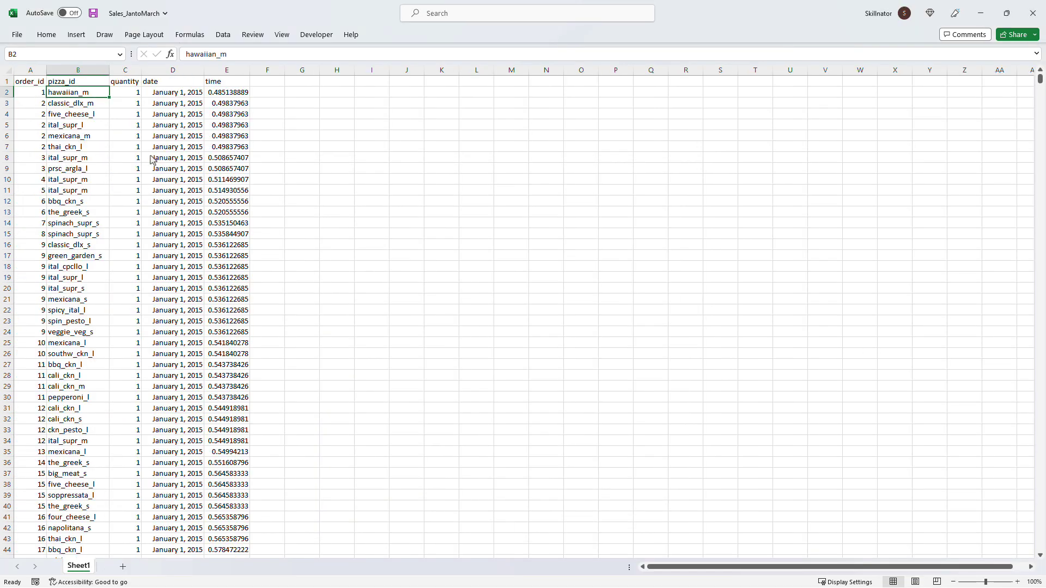
key("Right")
type("100")
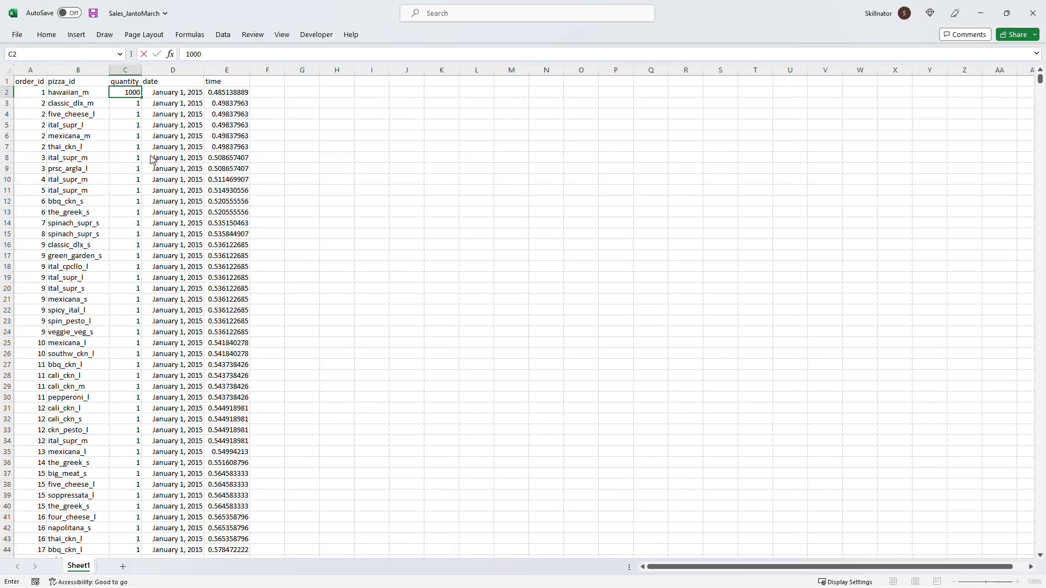
key("Return")
key("Down")
key("Down")
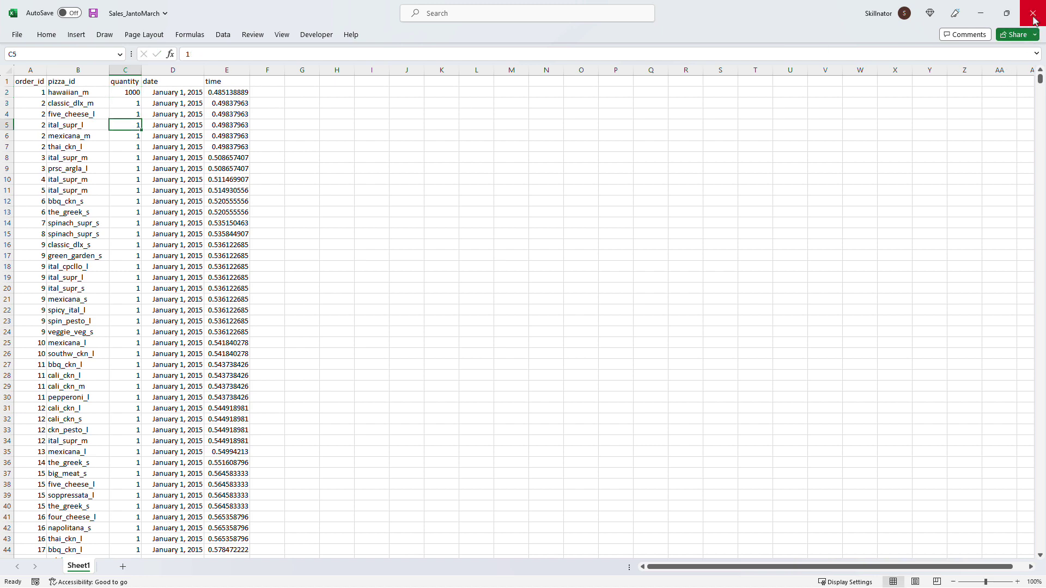
left_click(1033, 20)
left_click(476, 313)
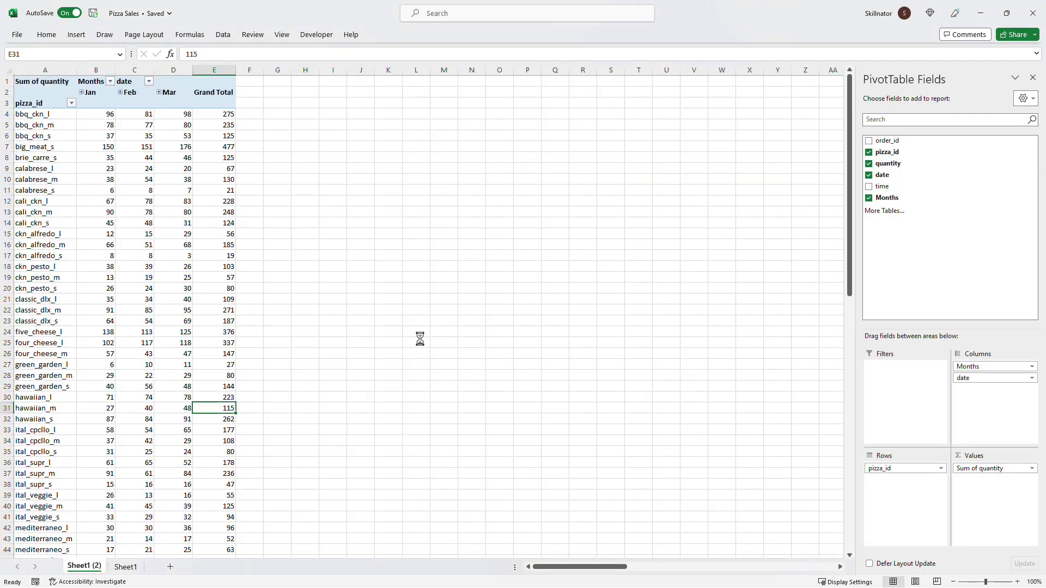
Refresh the pivot table in the Pizza Sales workbook to pull in the edited source data
left_click(185, 388)
right_click(185, 388)
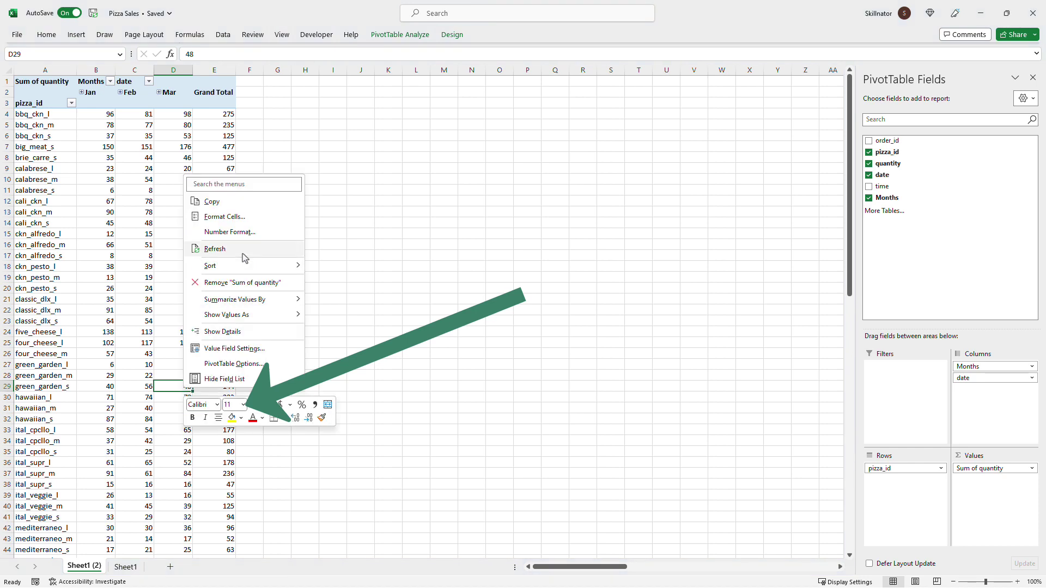
left_click(245, 256)
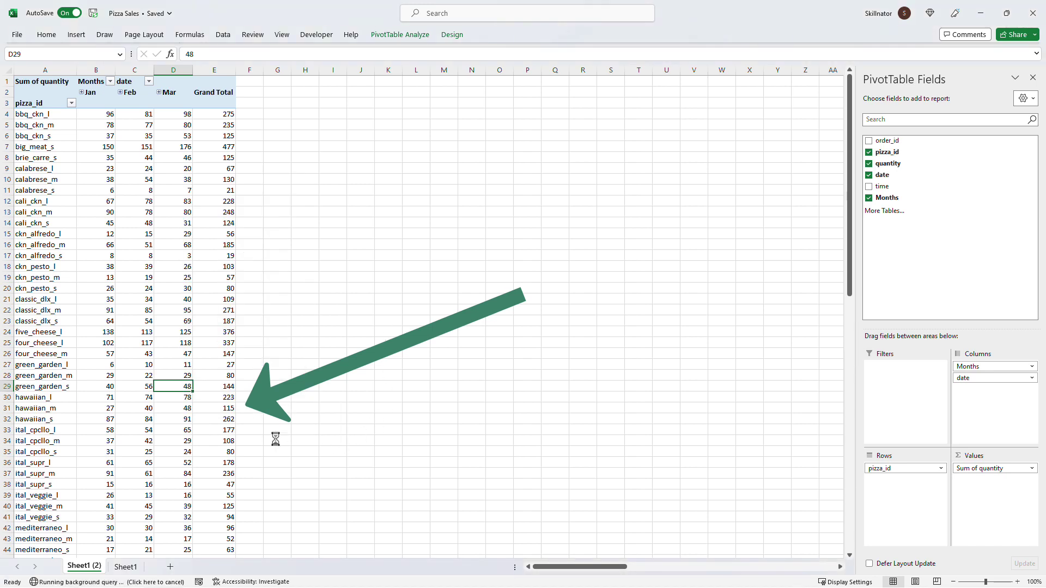
Set the first hawaiian_m quantity back to 1 in the Sales_JantoMarch workbook, save and close it, and refresh the Pizza Sales pivot table
left_click(225, 407)
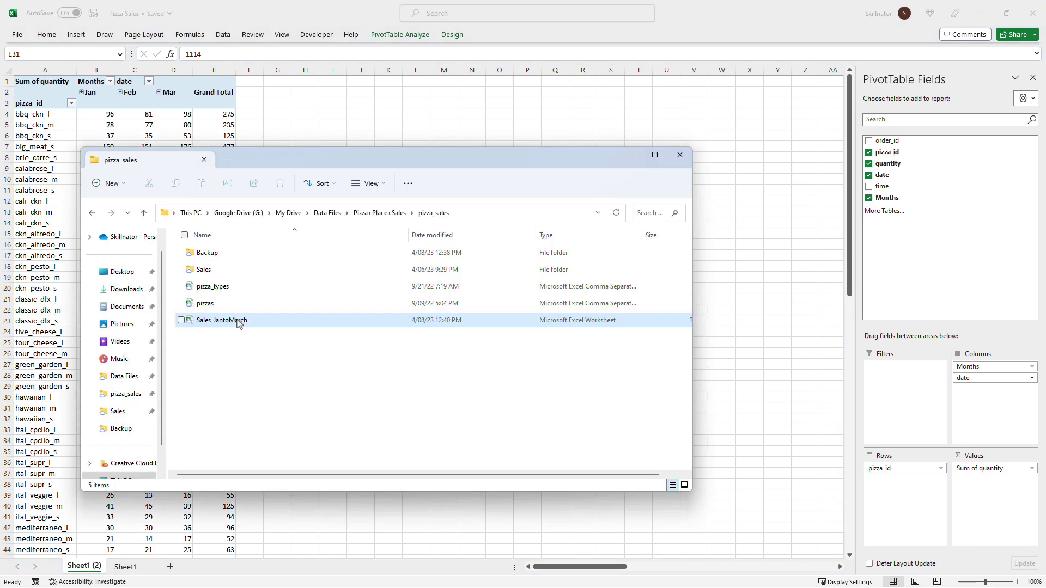
double_click(237, 316)
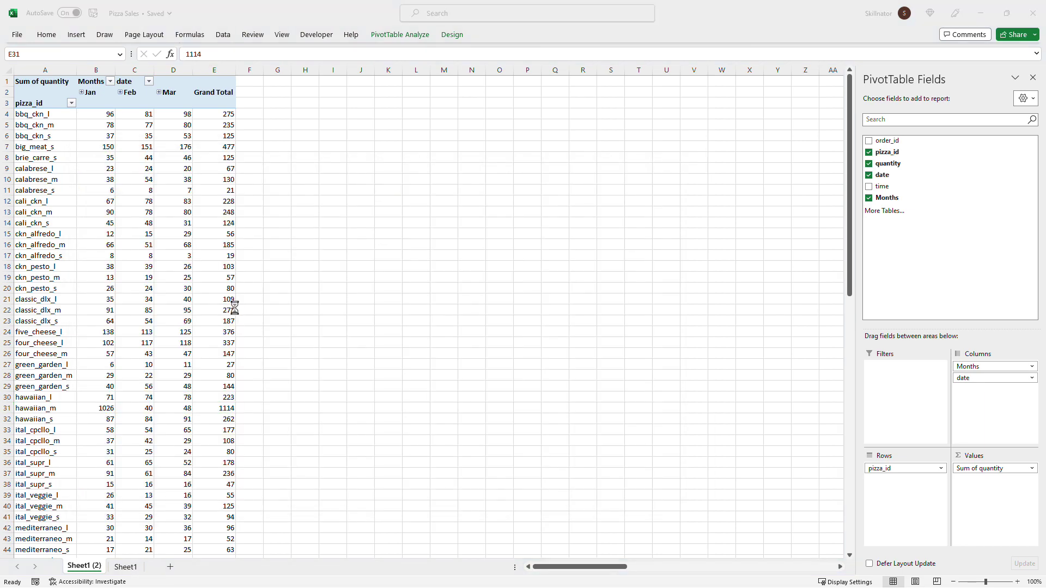
left_click(134, 94)
type("1")
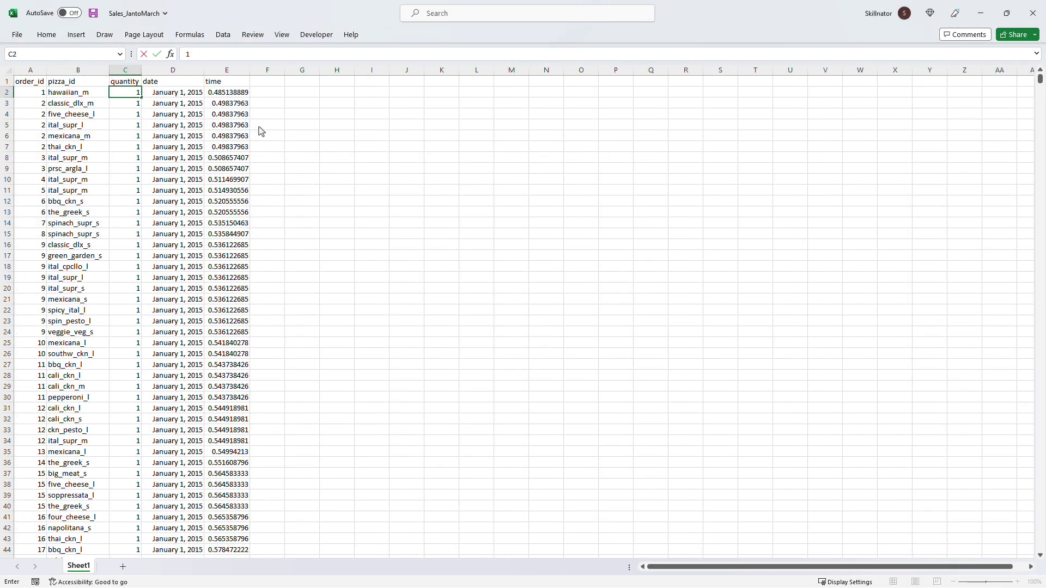
key("Return")
key("ctrl+s")
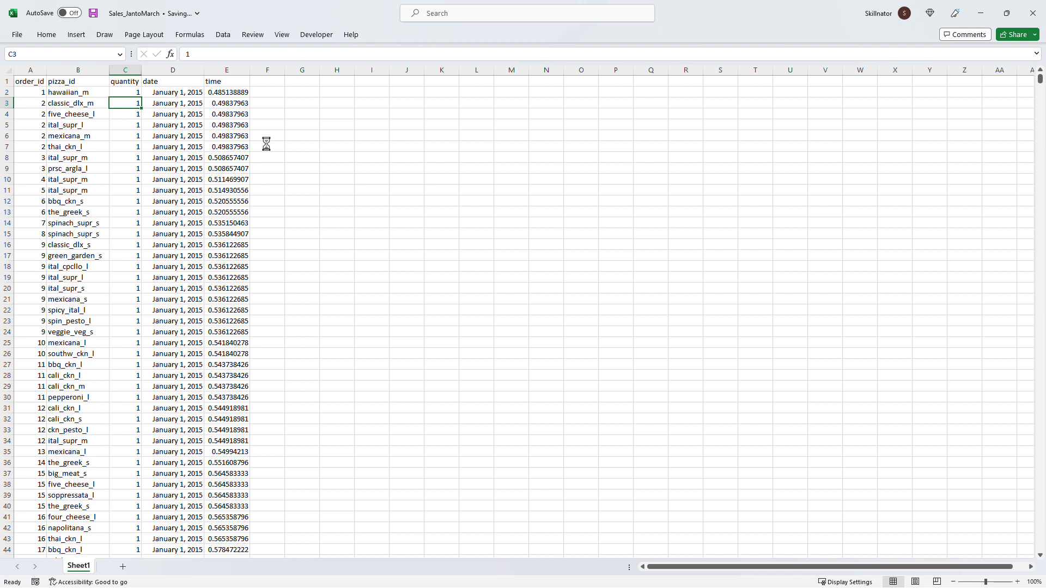
left_click(1033, 14)
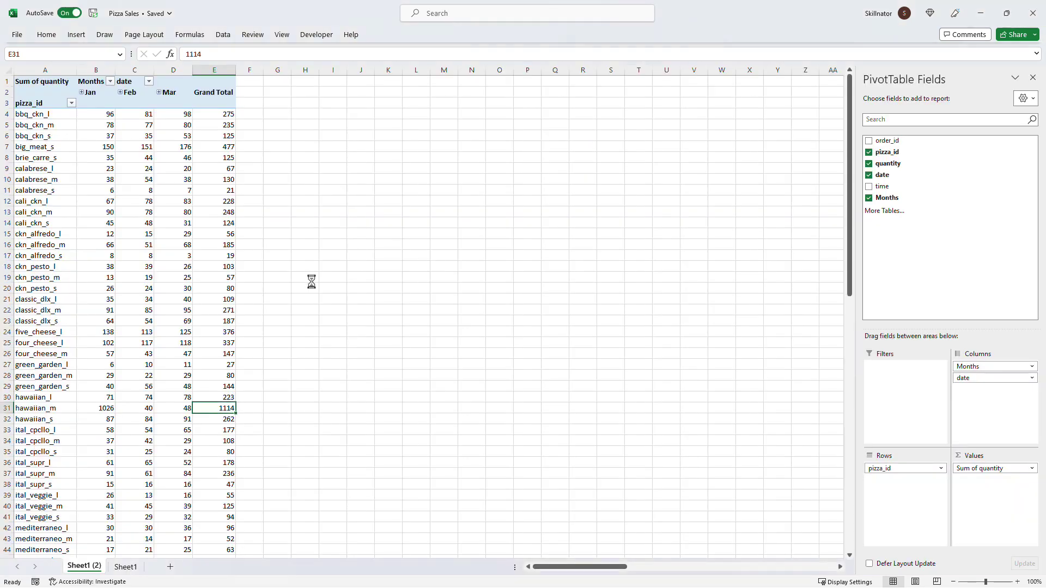
right_click(175, 333)
left_click(227, 403)
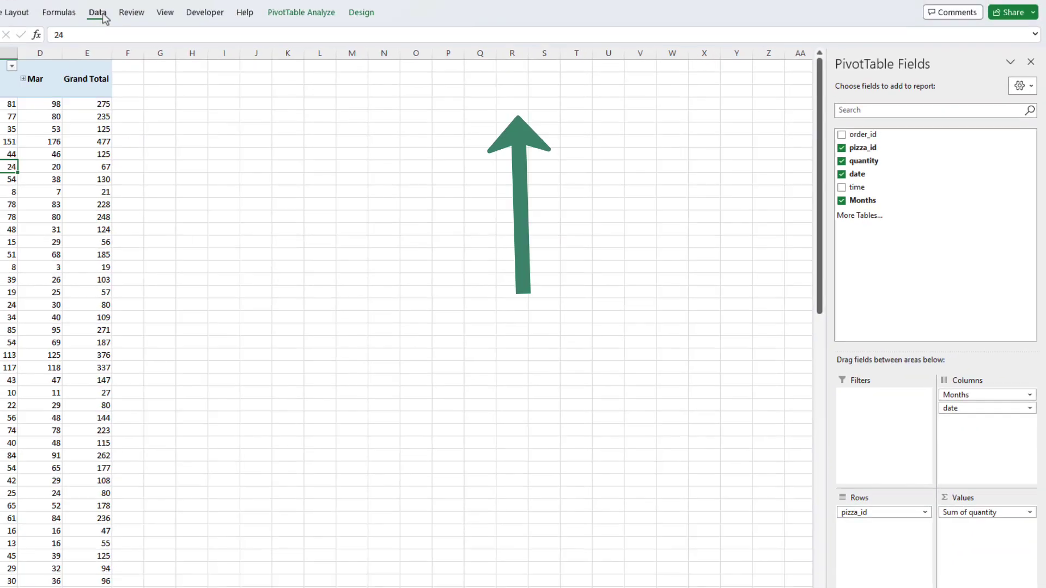
Show the workbook's queries and open the Sheet1 query in the Power Query Editor
left_click(223, 34)
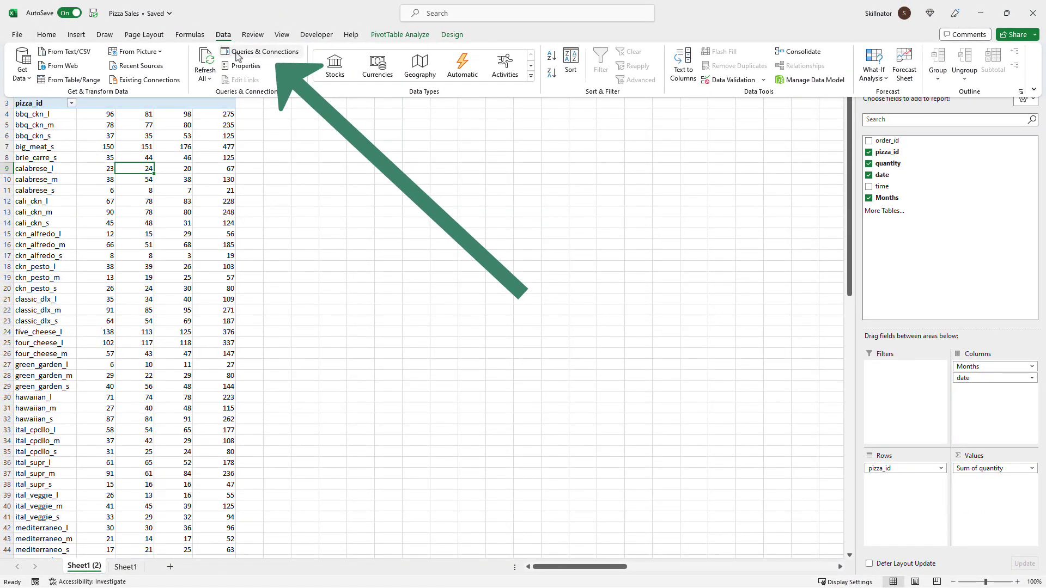
left_click(238, 53)
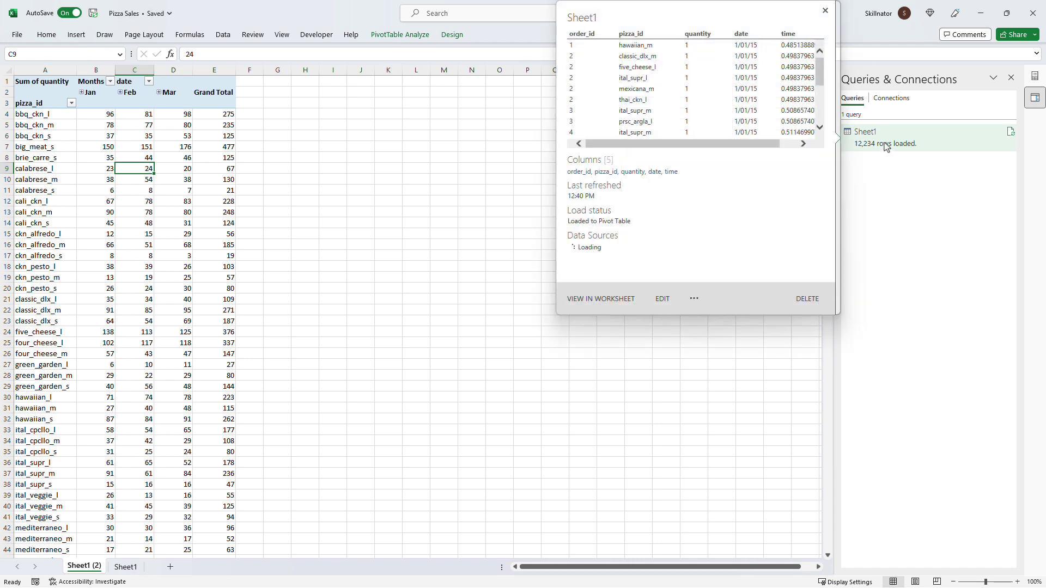
left_click(886, 147)
double_click(886, 147)
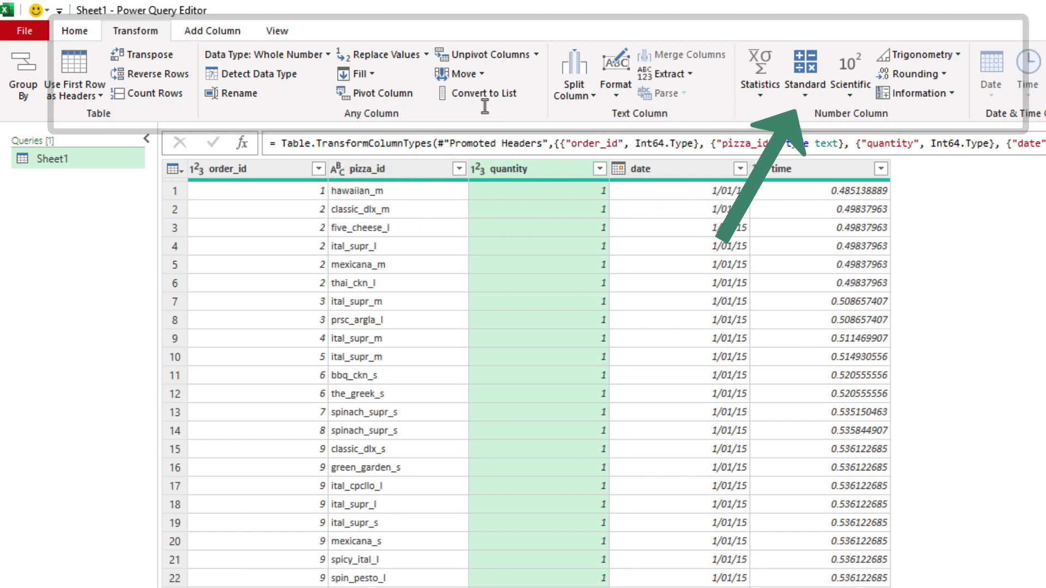
Look through the column-adding and view options, switching the column quality display on for the preview and off again
left_click(212, 30)
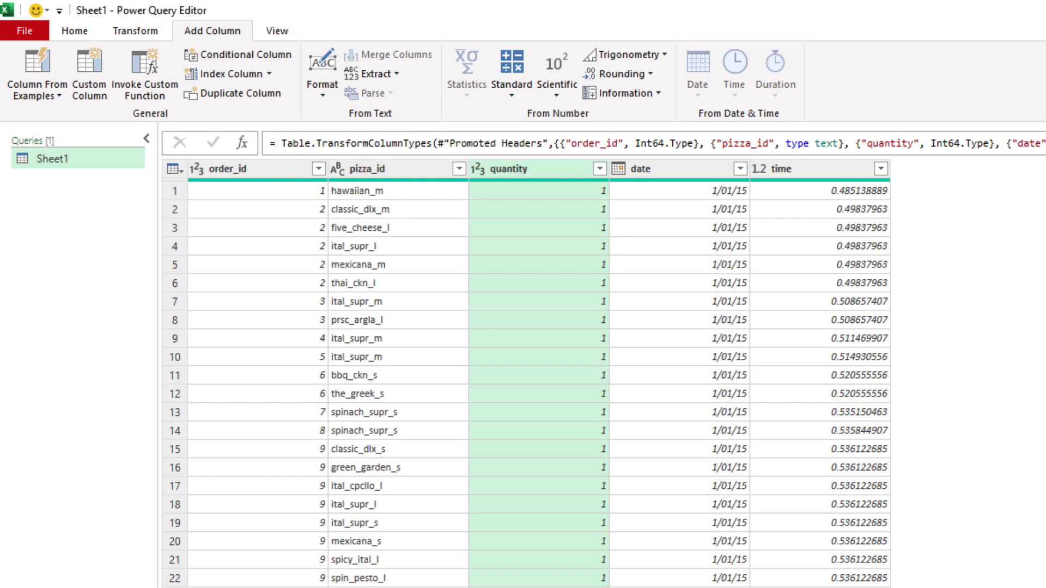
left_click(283, 34)
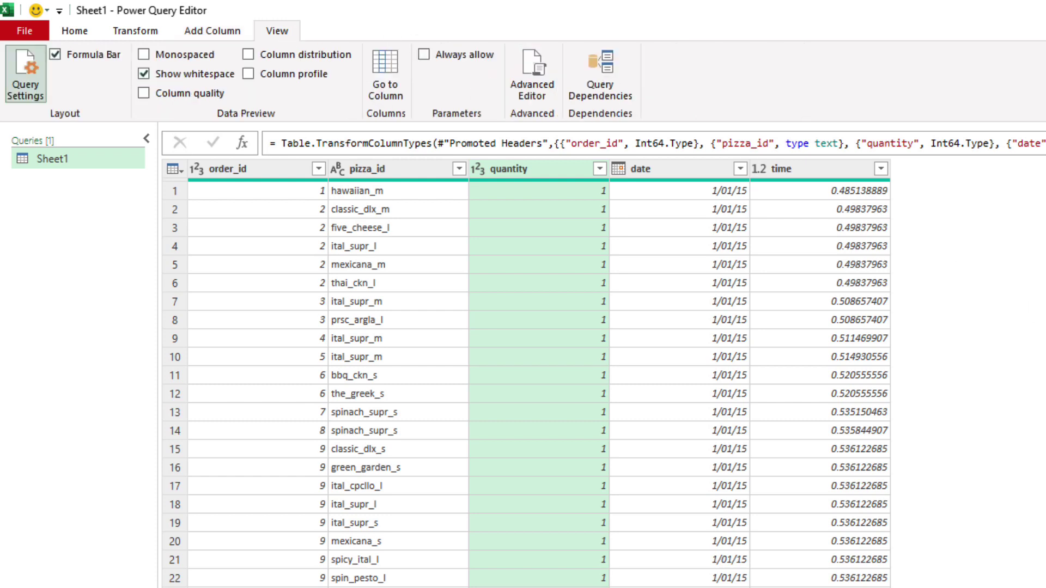
left_click(141, 95)
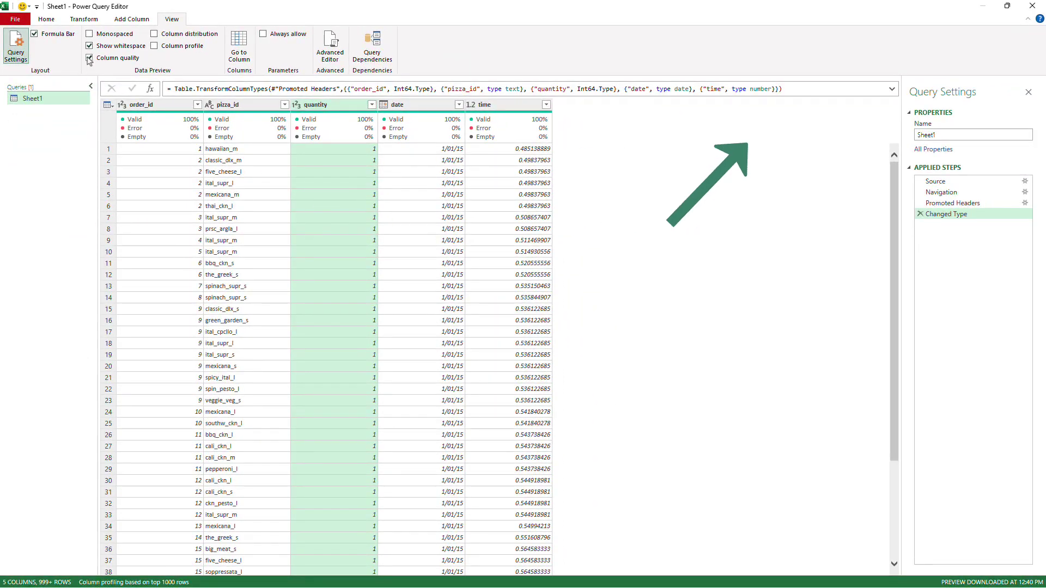
left_click(88, 57)
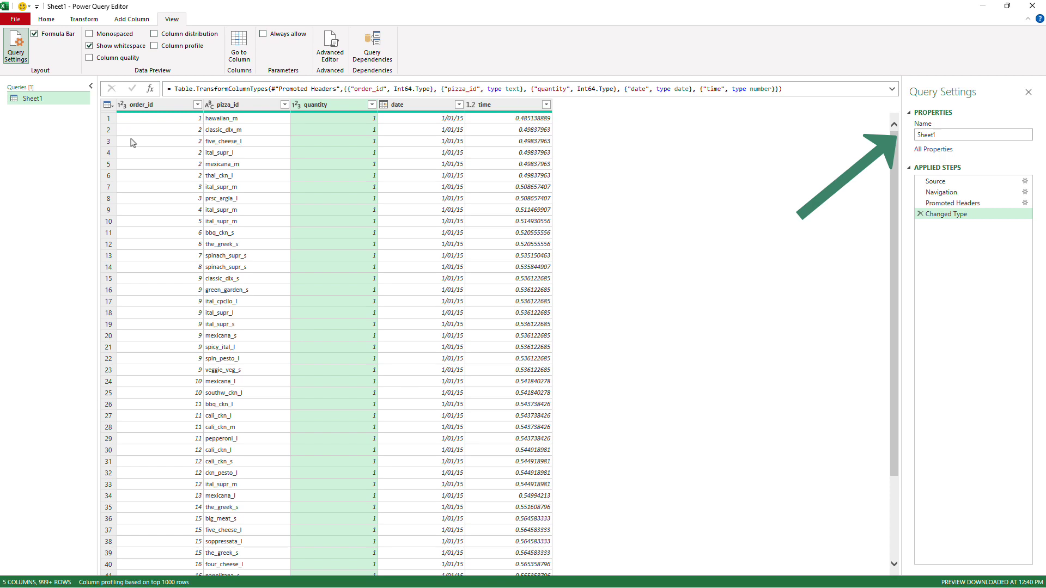
Rename the query as PizzaSales
left_click(918, 134)
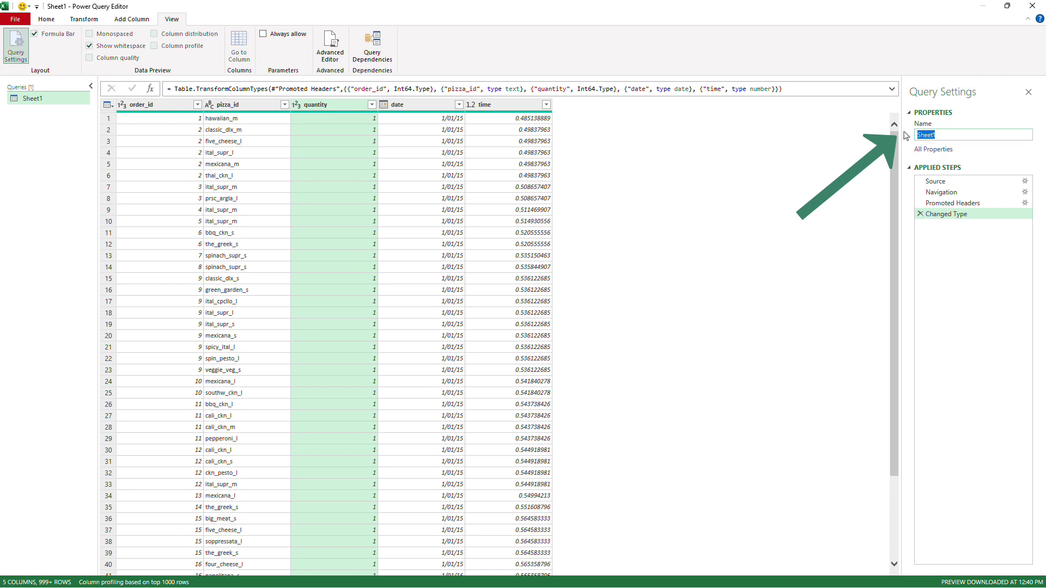
type("PizzaSales")
key("Return")
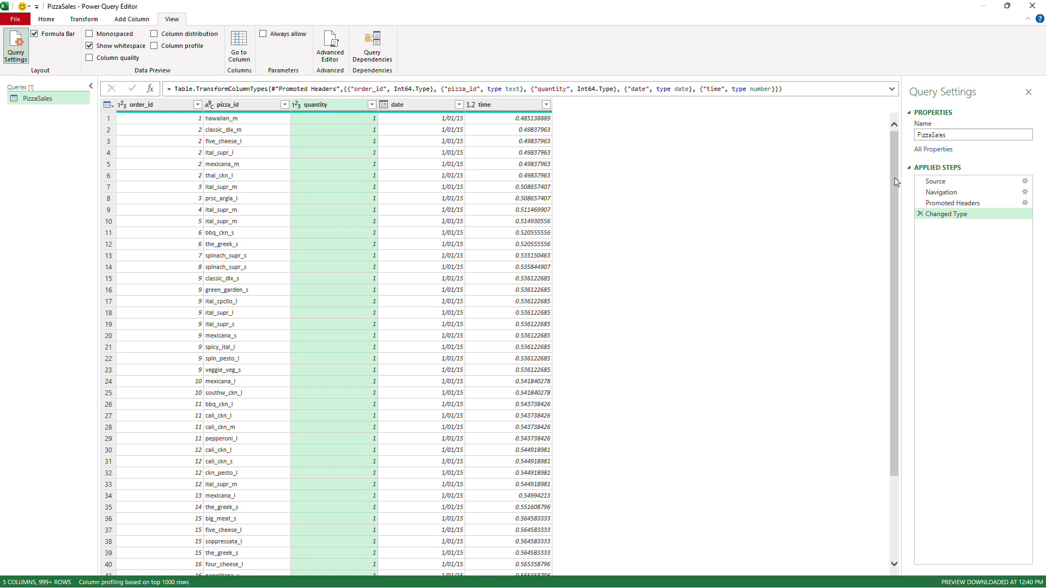
Review the applied steps Source, Navigation, Promoted Headers and Changed Type, and examine the data types available for the quantity column
left_click(942, 183)
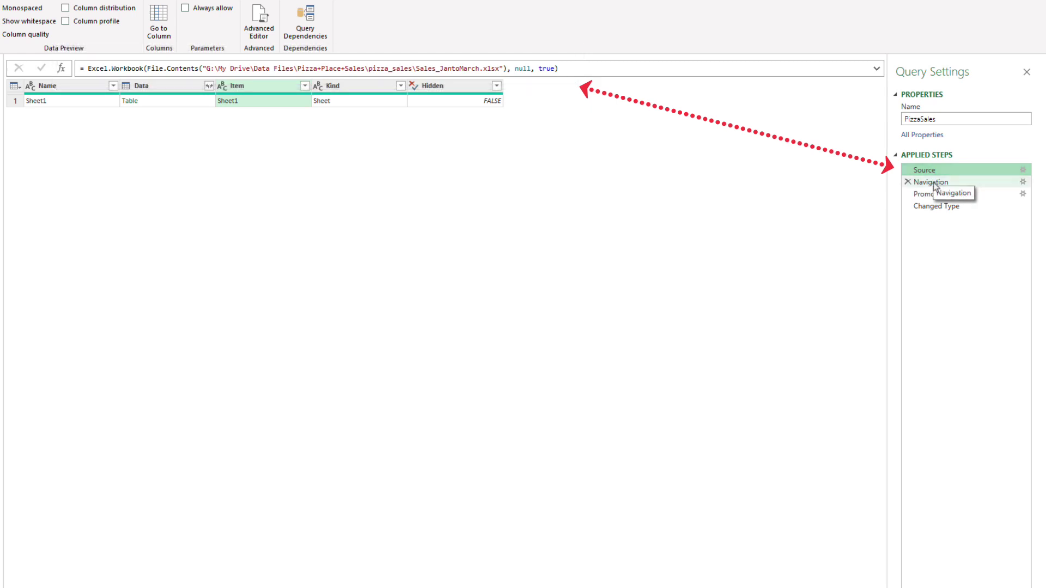
left_click(933, 183)
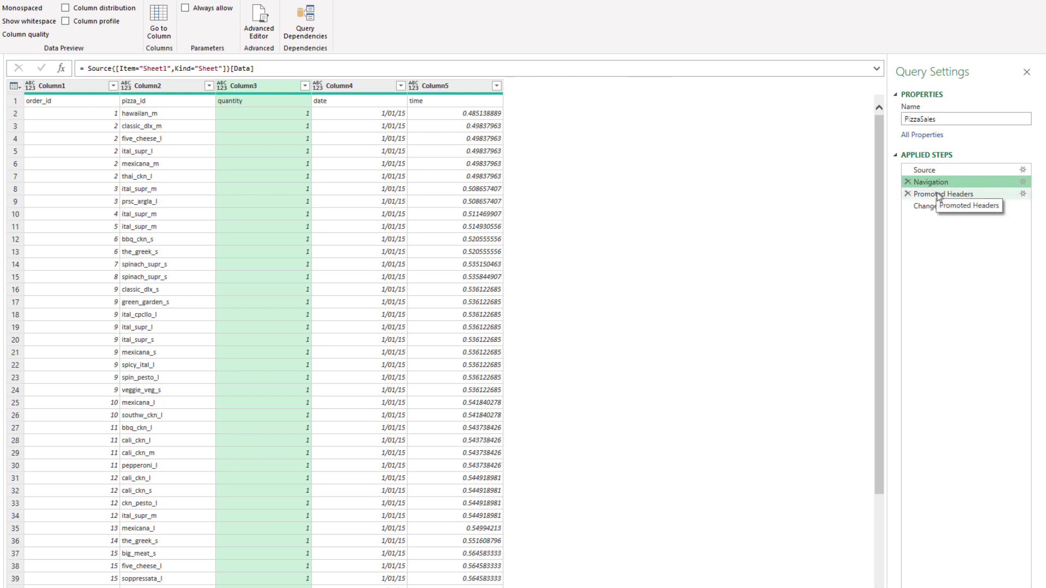
left_click(937, 194)
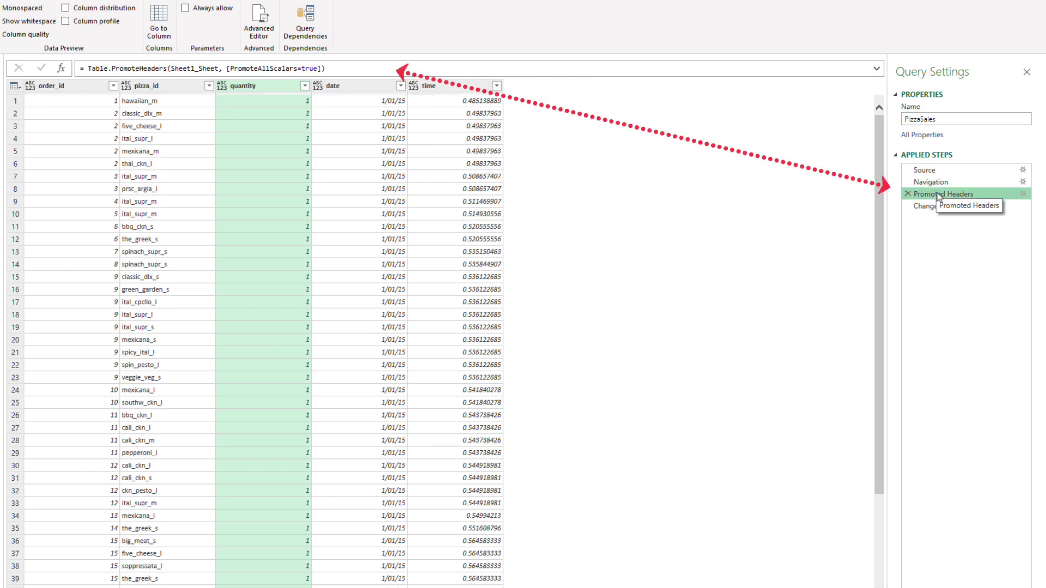
left_click(930, 206)
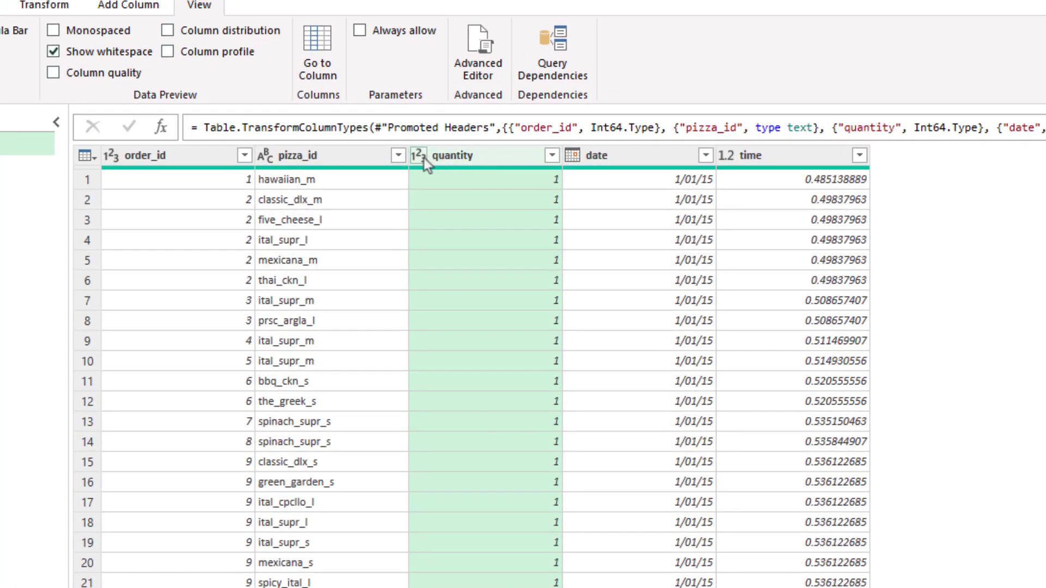
left_click(419, 157)
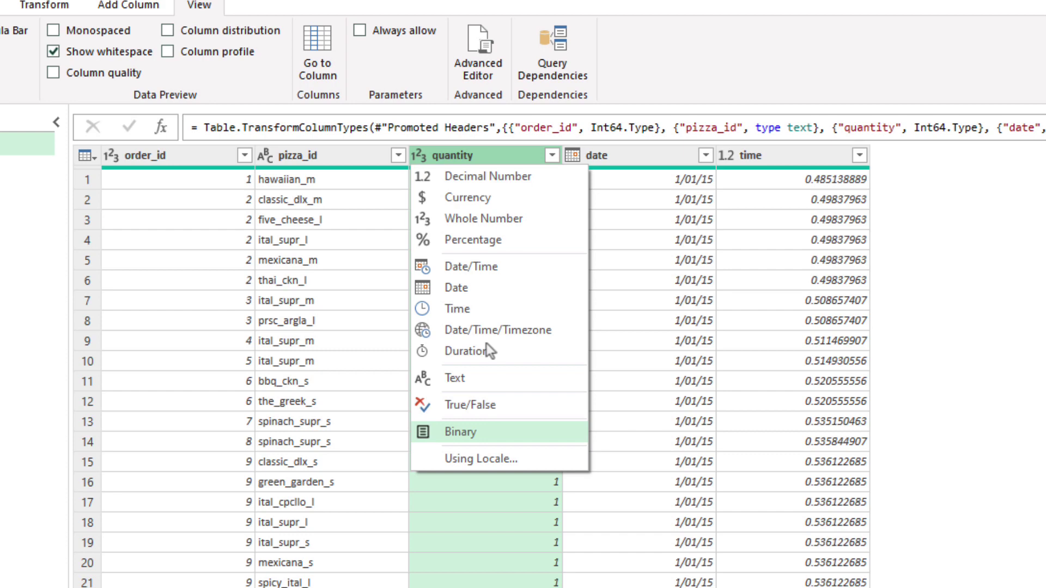
left_click(1030, 273)
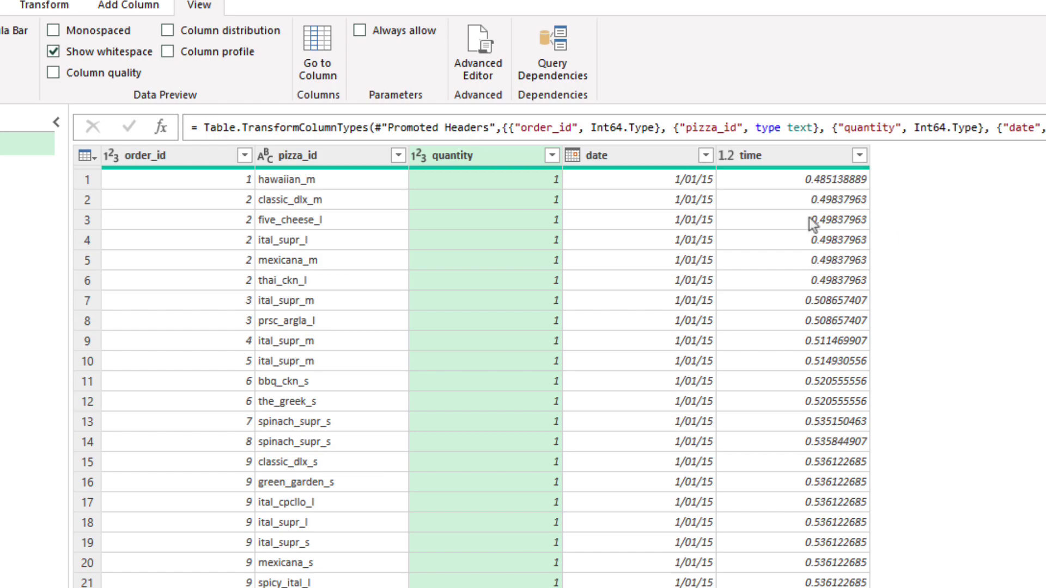
Rename the quantity column as Qty, the date column as Date and the time column as Order_time
double_click(452, 158)
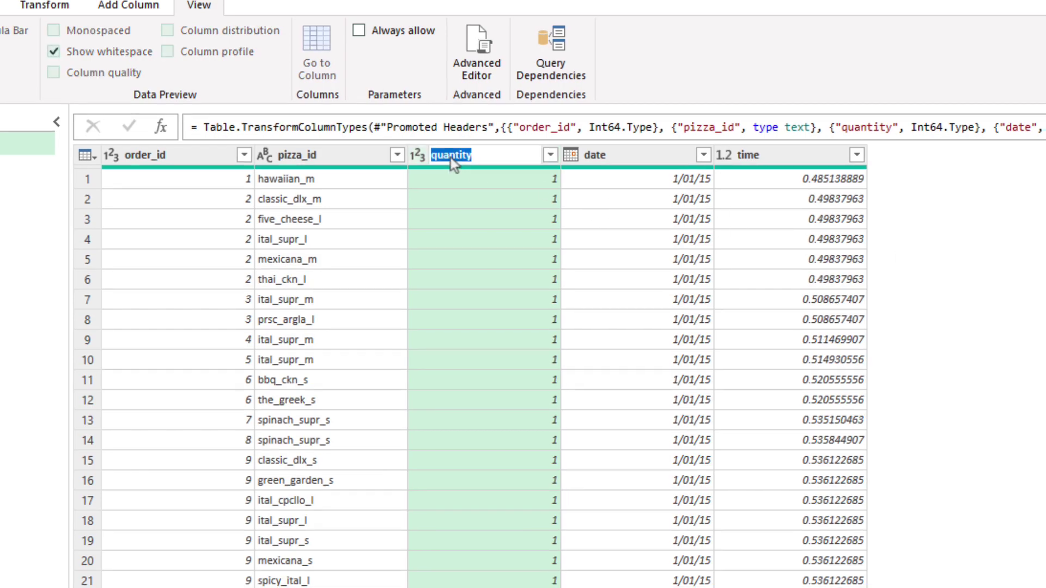
type("Qt")
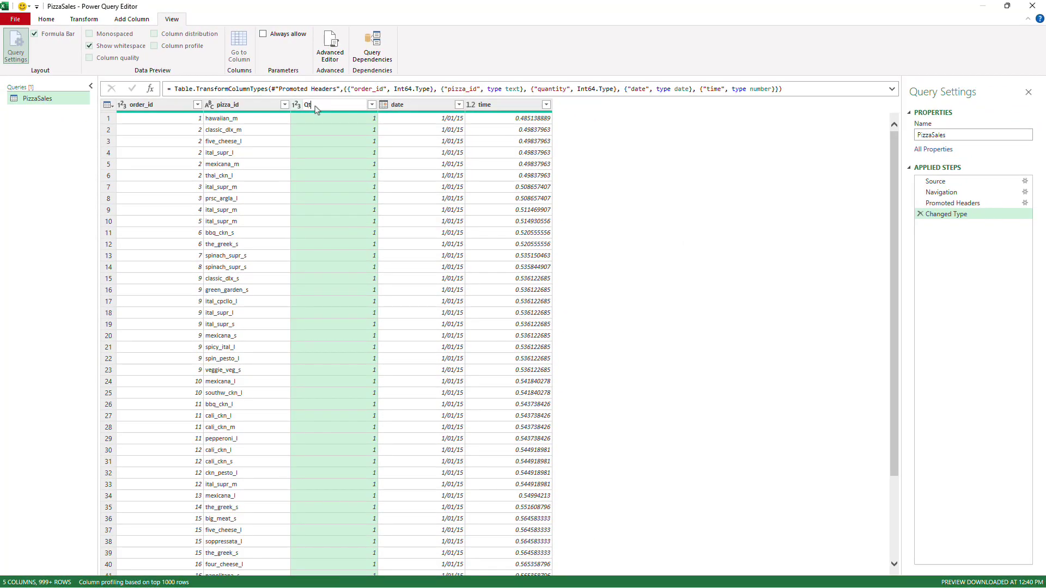
type("y")
key("Return")
double_click(396, 105)
type("Date")
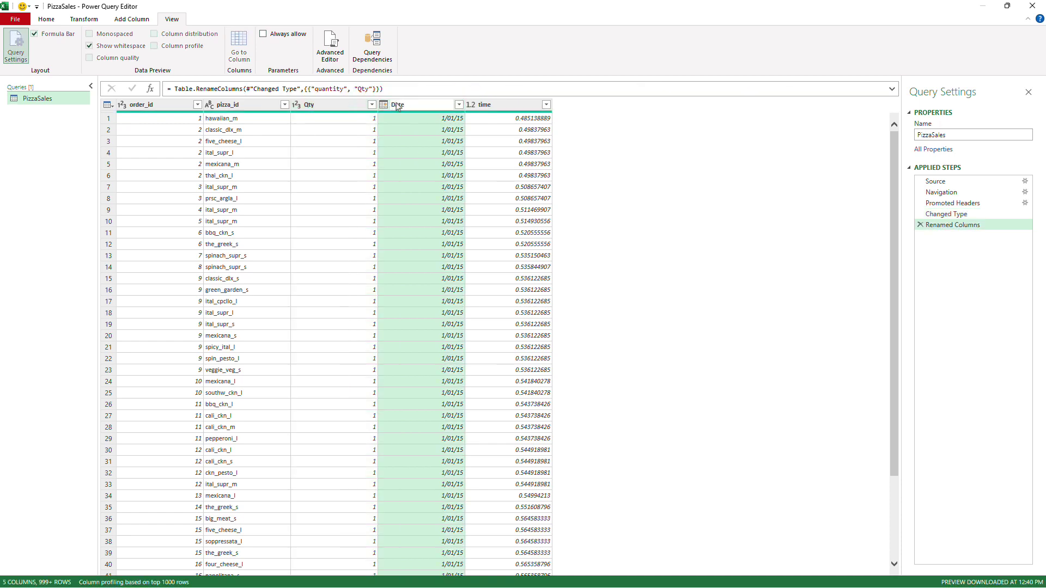
key("Return")
double_click(485, 105)
type("Order")
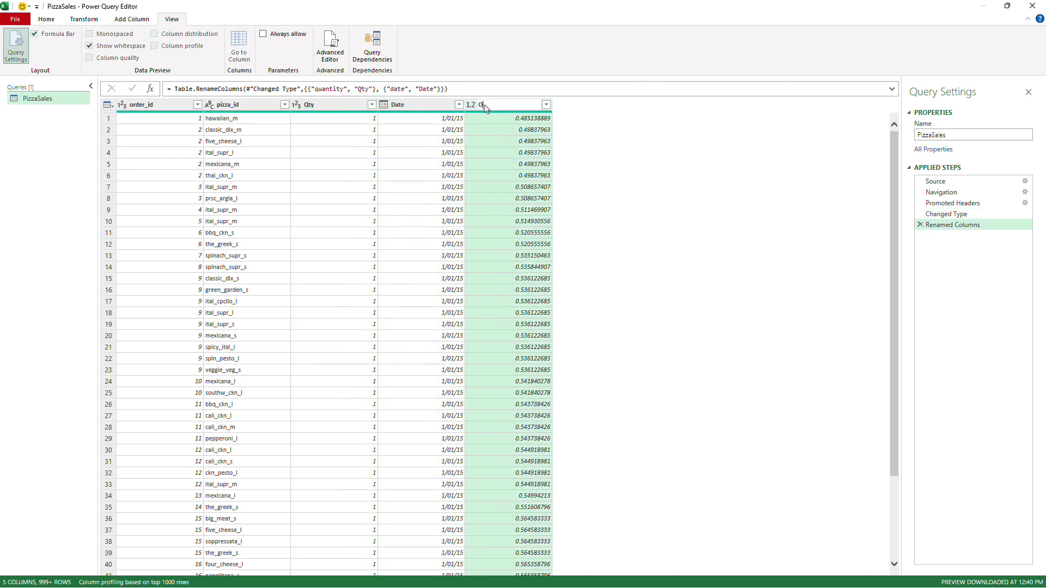
type("_time")
key("Return")
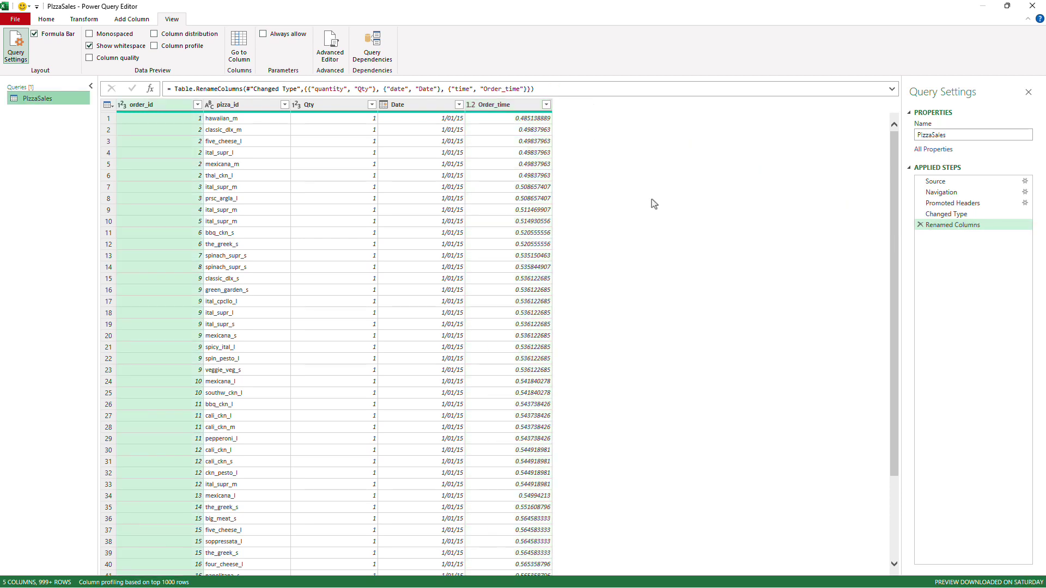
Close and load the PizzaSales query to the workbook, and add the Qty field to the pivot table's values
left_click(50, 19)
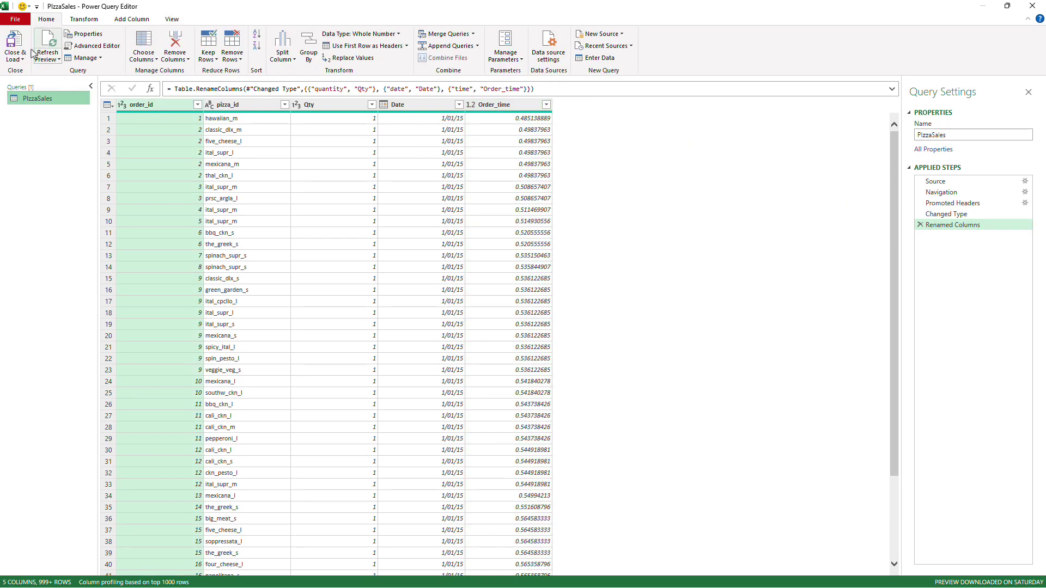
left_click(24, 60)
left_click(27, 71)
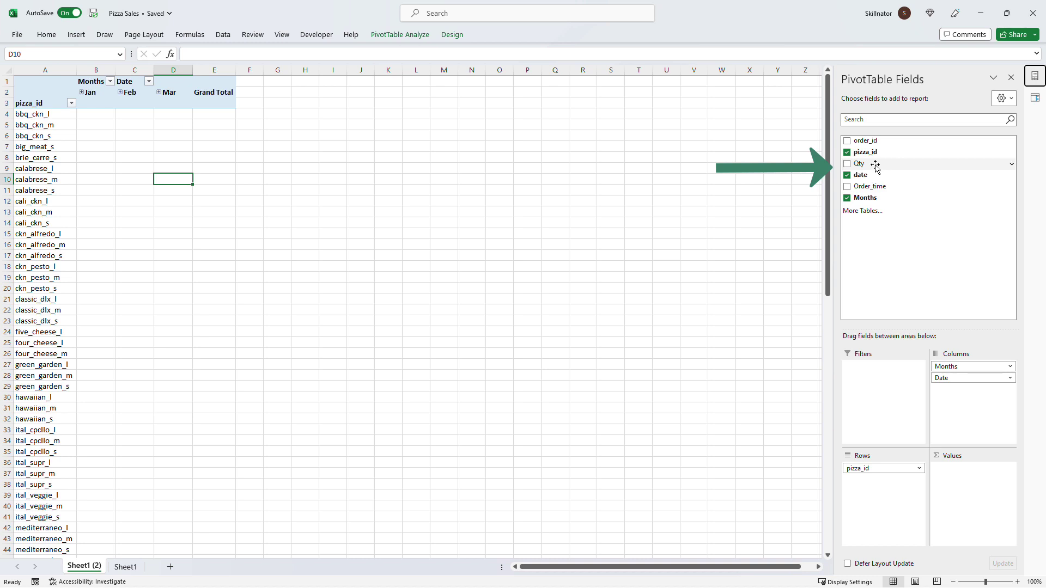
left_click_drag(876, 165, 995, 492)
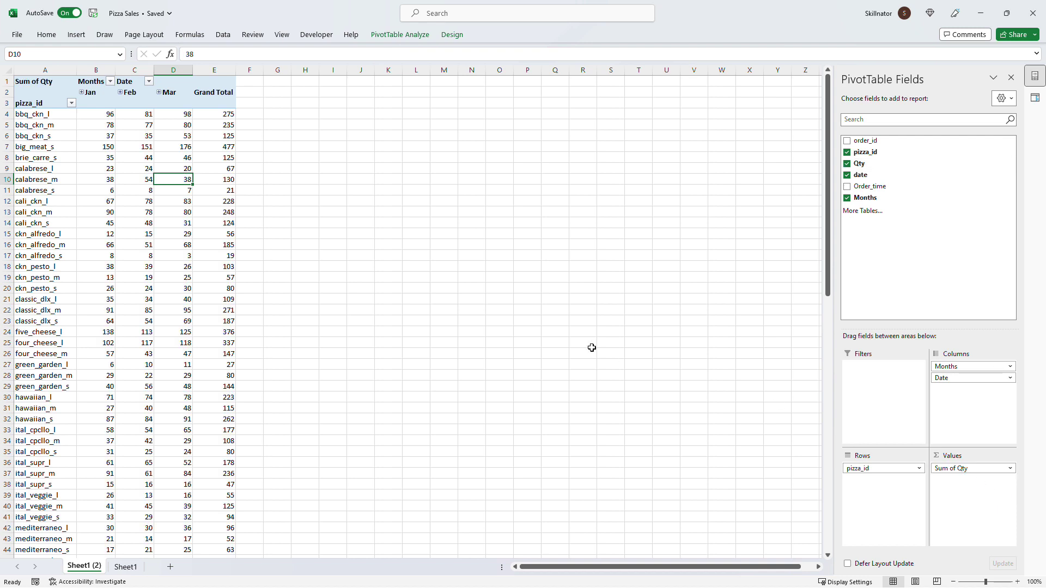
left_click(203, 301)
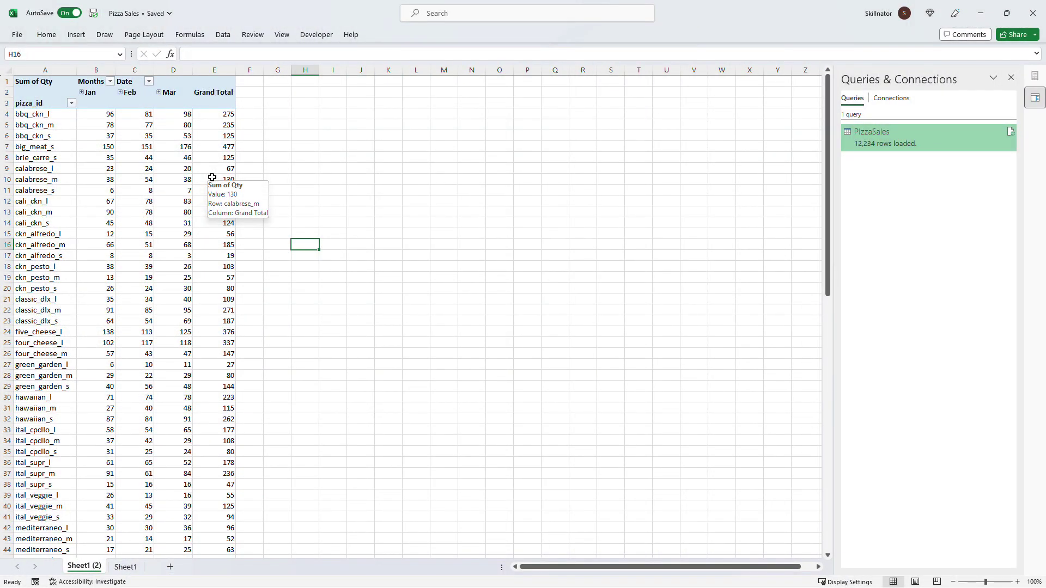
Import pizza_types.csv into Power Query for transformation and promote its first row to column headers
left_click(212, 177)
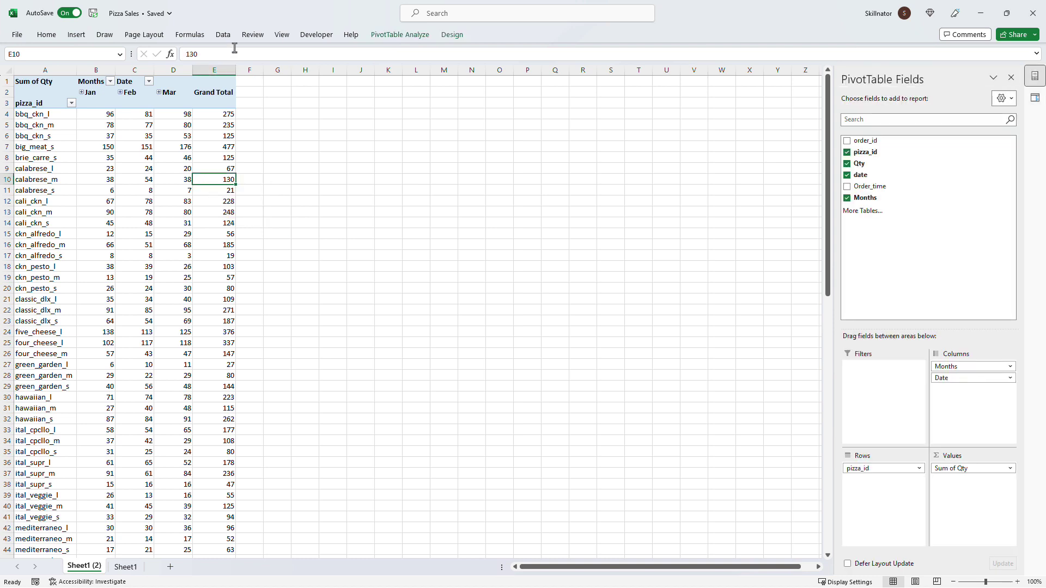
left_click(220, 36)
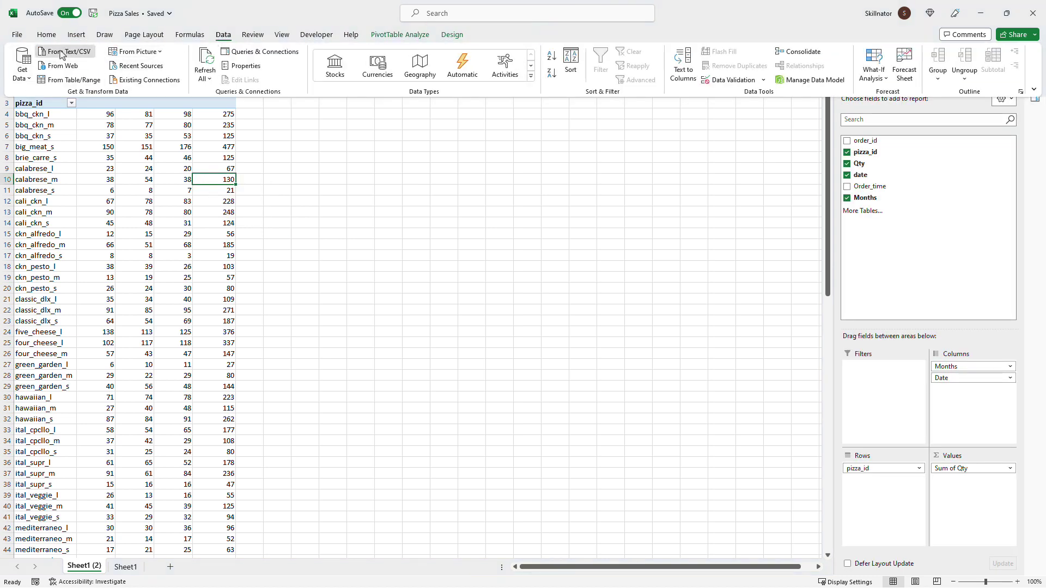
left_click(61, 52)
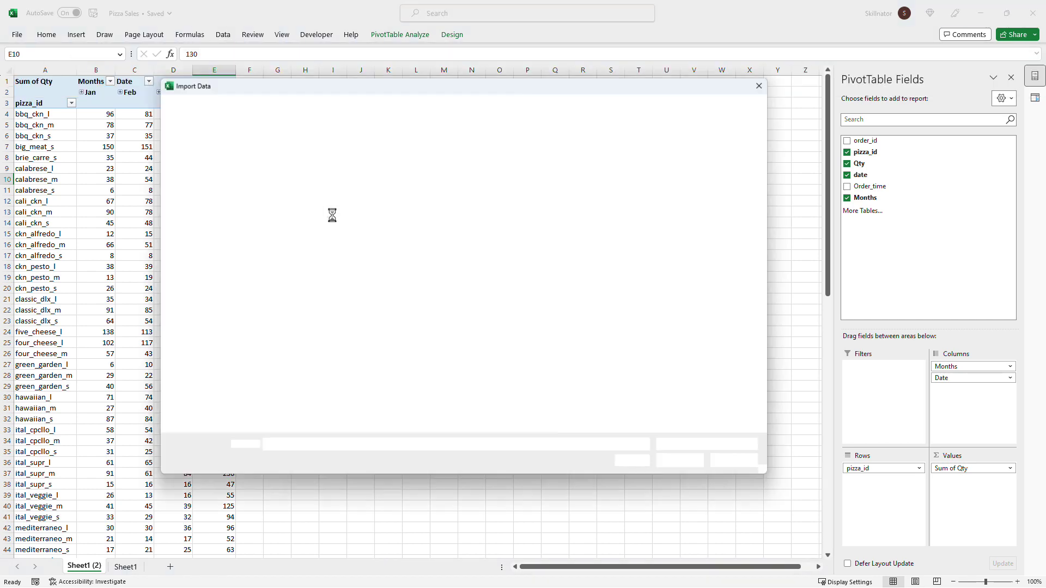
left_click(305, 199)
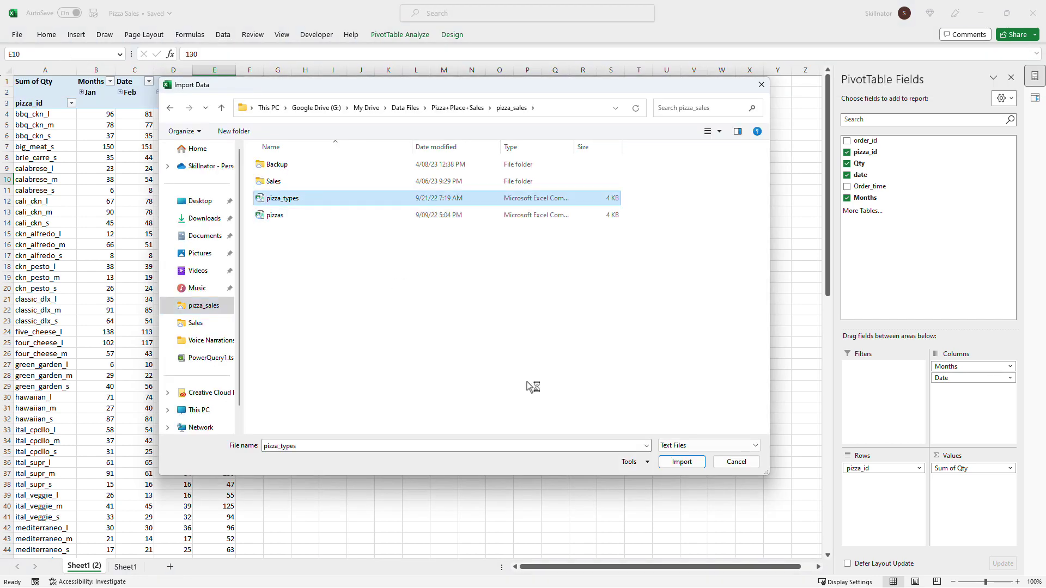
left_click(682, 461)
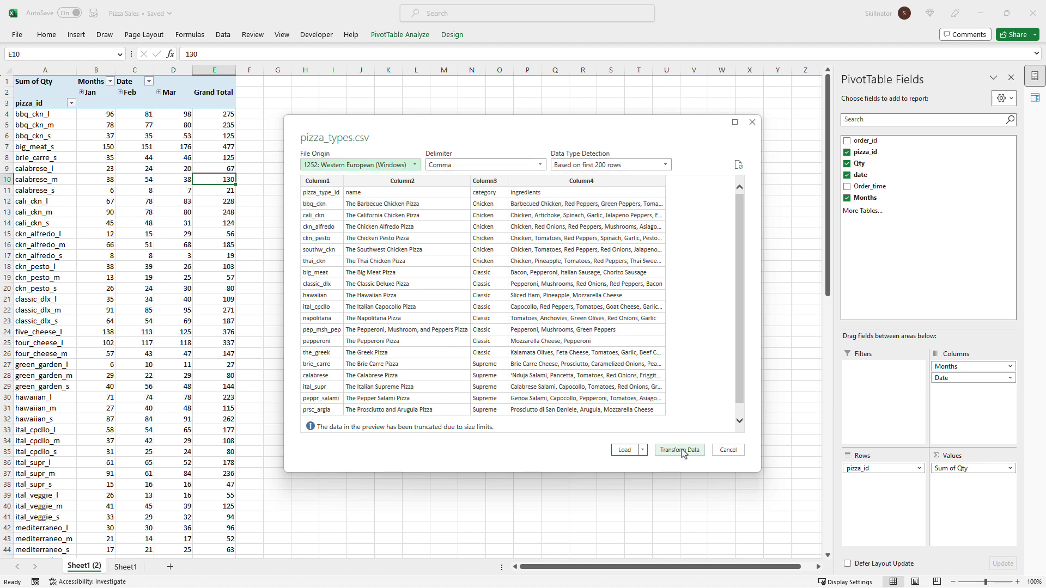
left_click(681, 451)
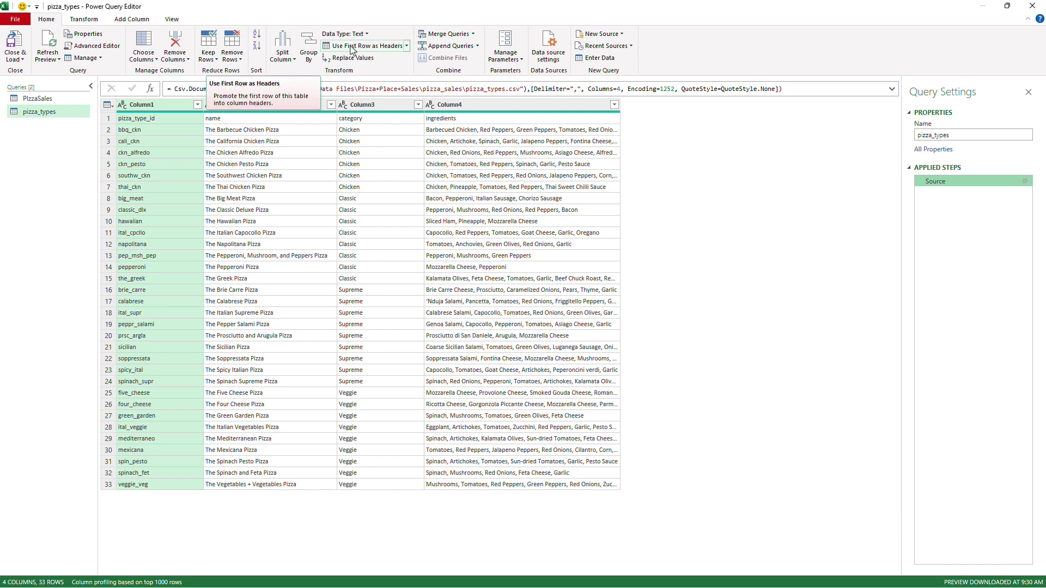
left_click(351, 47)
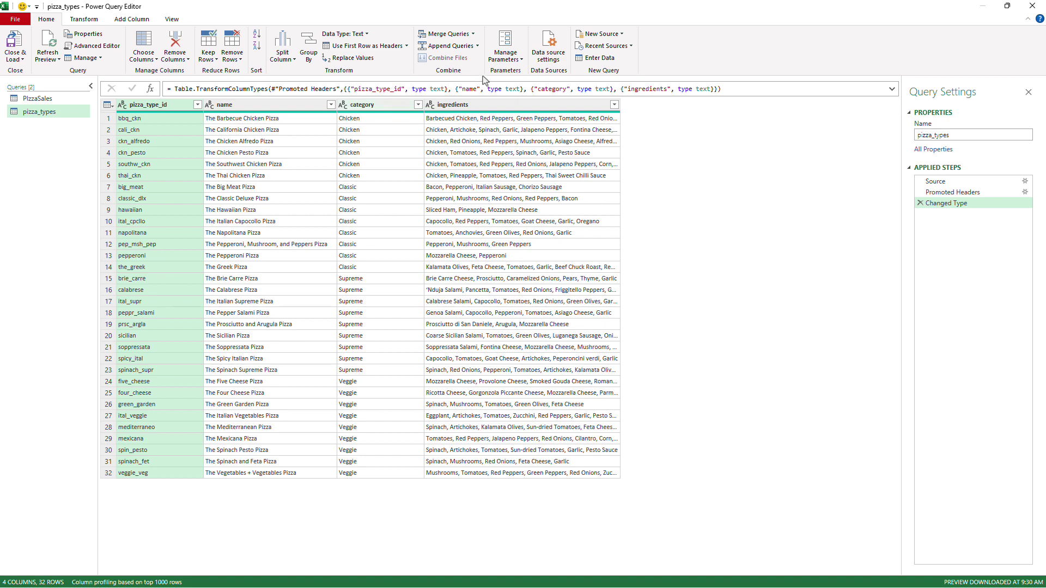
Add pizzas.csv as a new text/CSV source query in the Power Query Editor
left_click(622, 34)
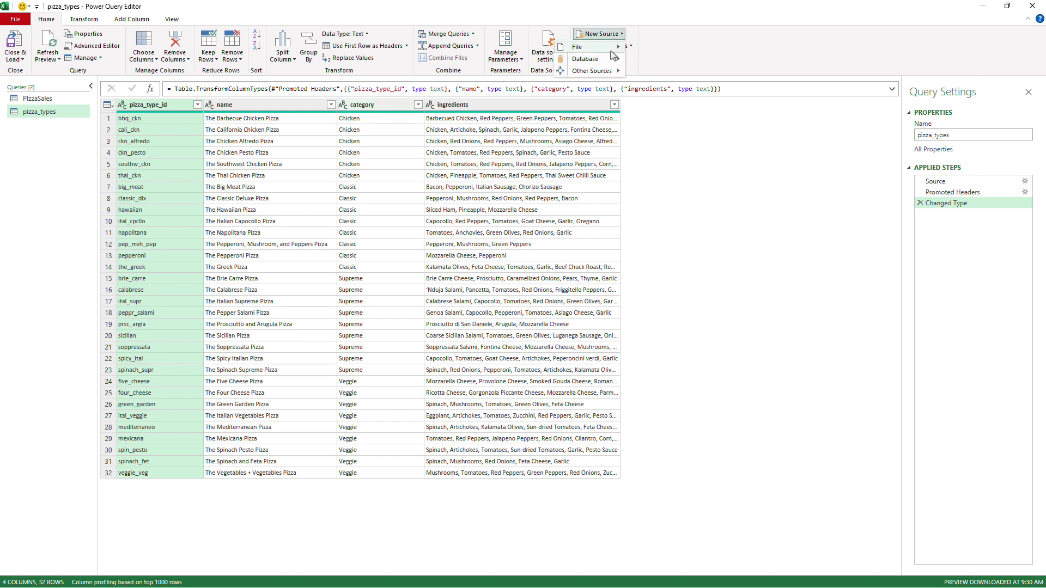
mouse_move(610, 48)
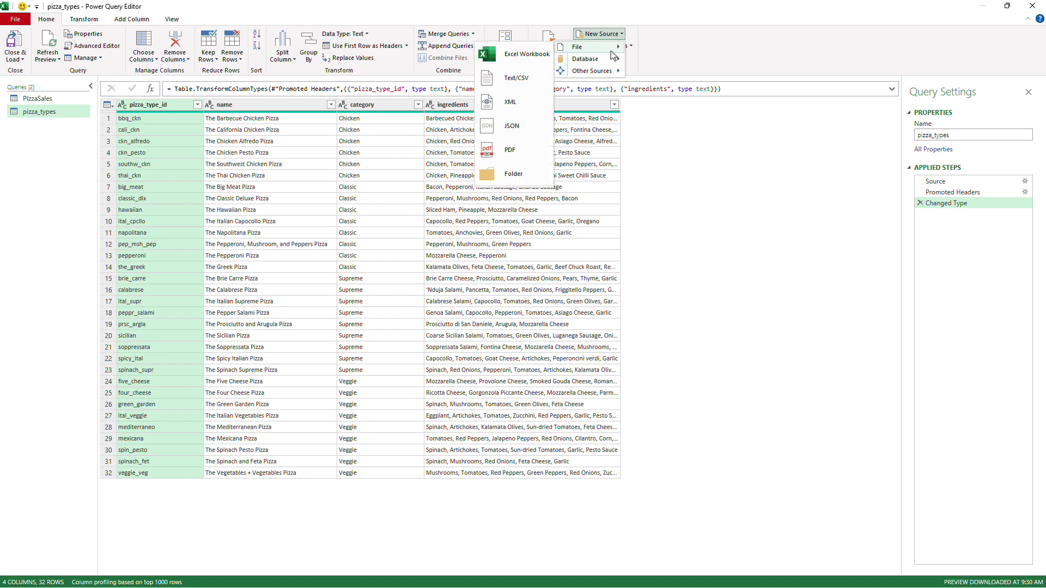
left_click(533, 78)
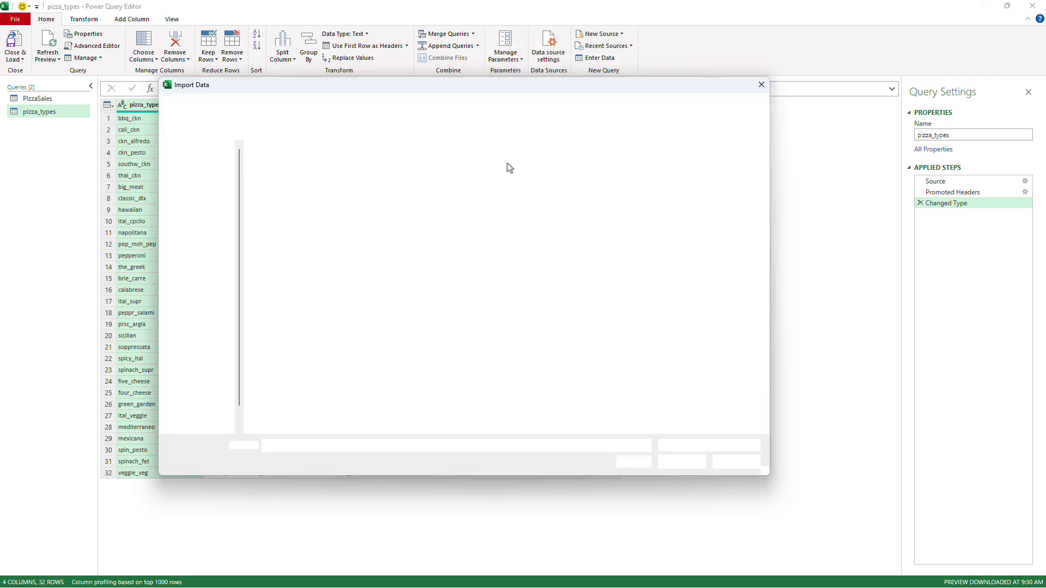
left_click(324, 216)
left_click(699, 463)
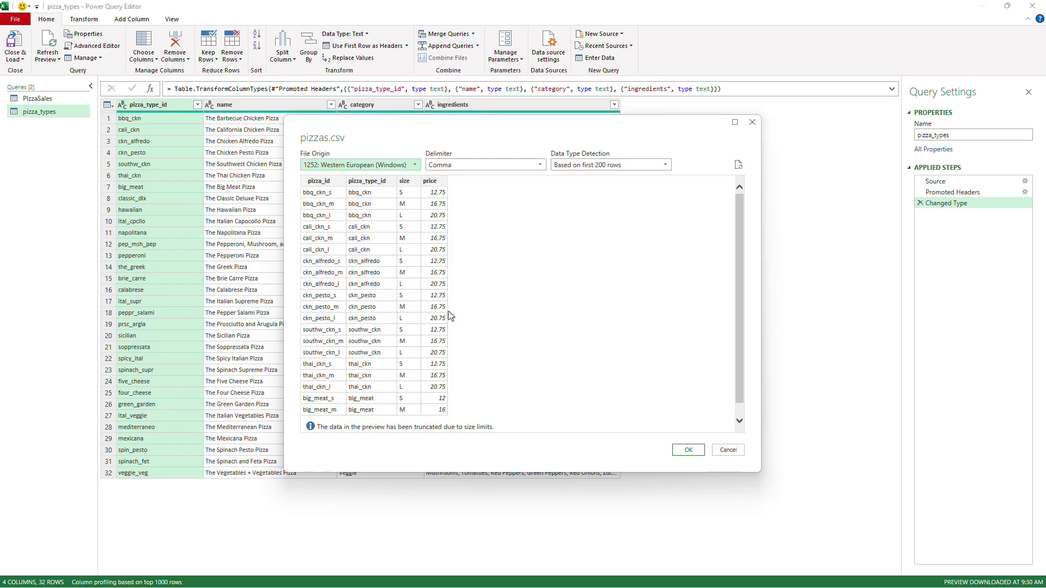
left_click(688, 449)
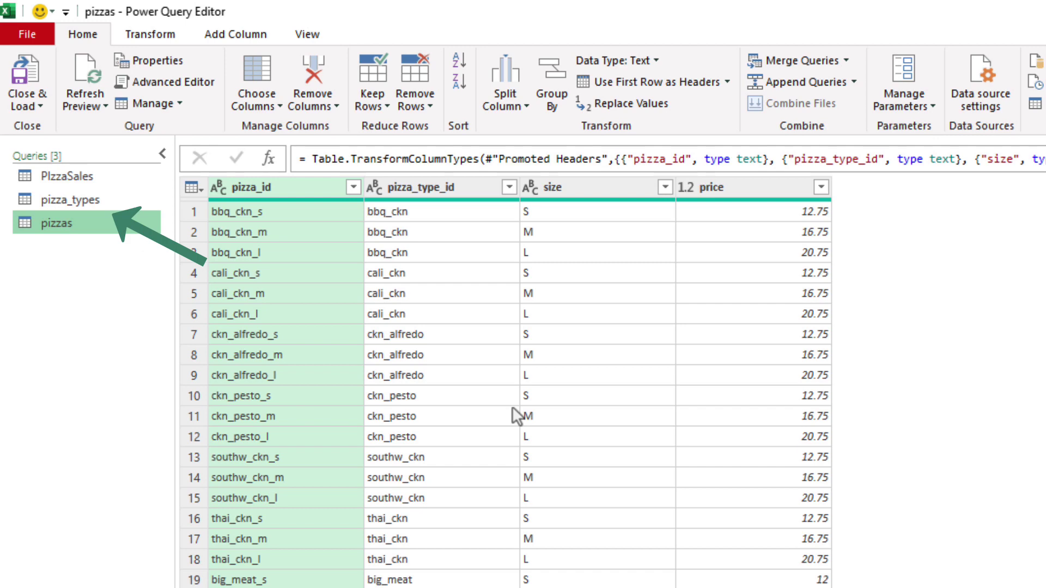
Close the editor and load the new pizza_types and pizzas queries as connections only
left_click(32, 106)
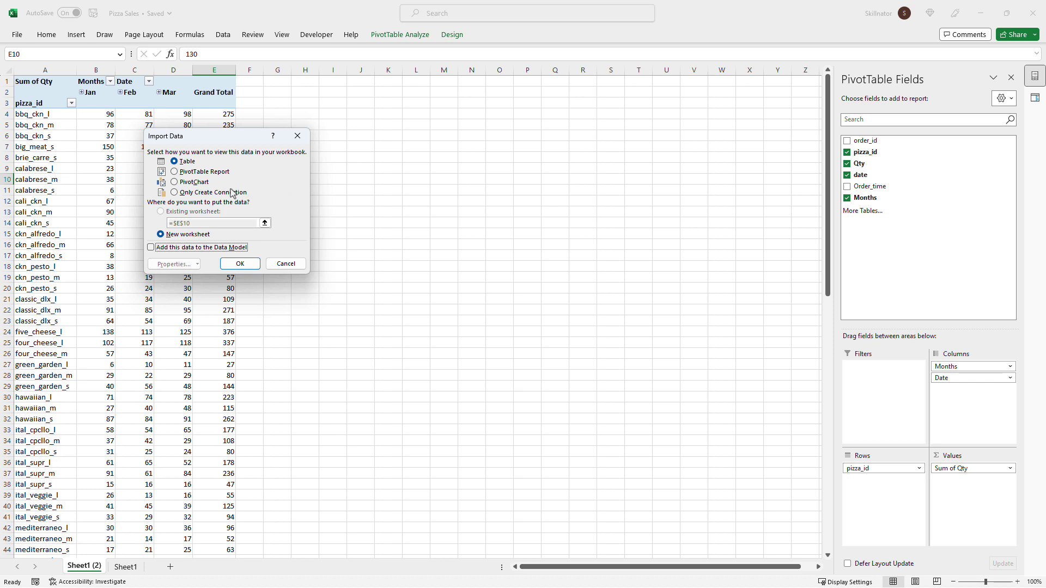
left_click(229, 194)
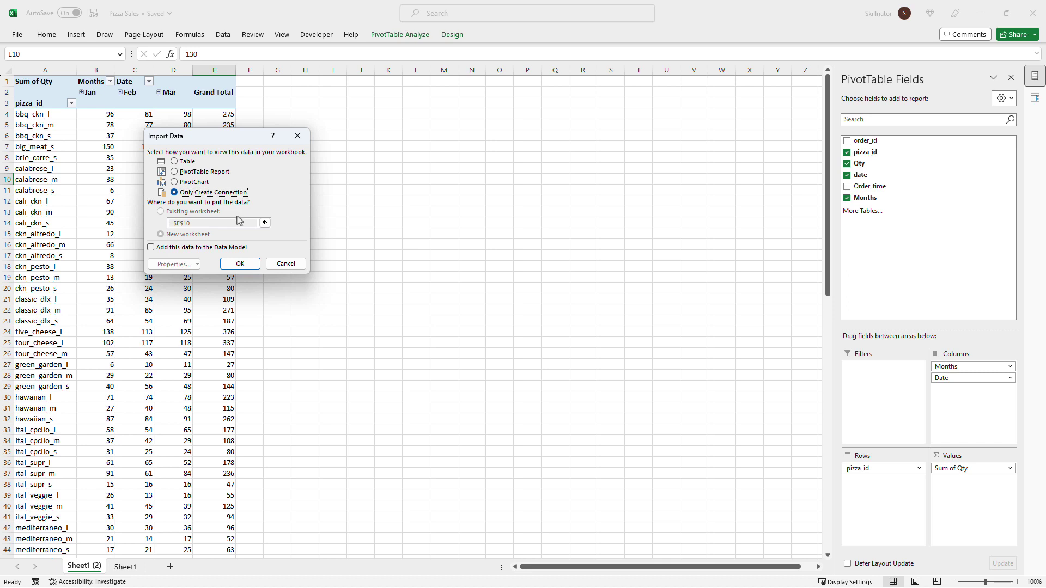
left_click(240, 264)
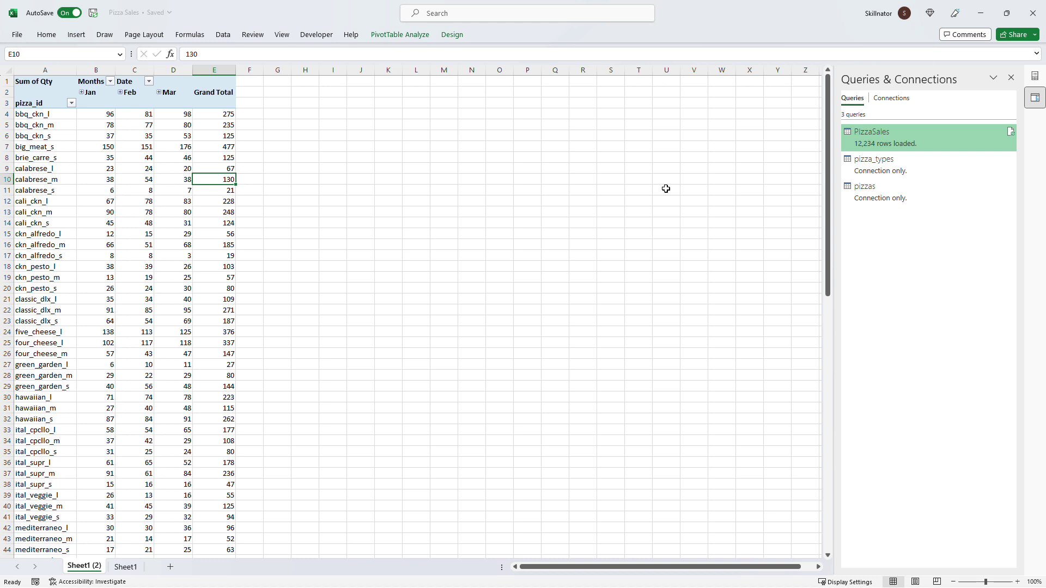
Open the PizzaSales query and merge it with the pizzas query, matching on pizza_id with a Left Outer join
double_click(886, 140)
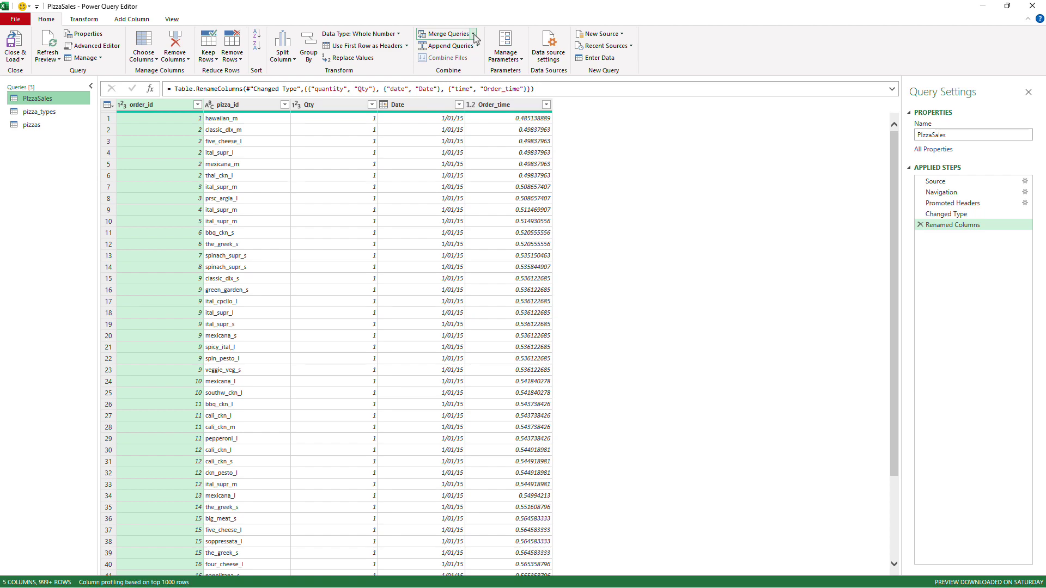
left_click(474, 35)
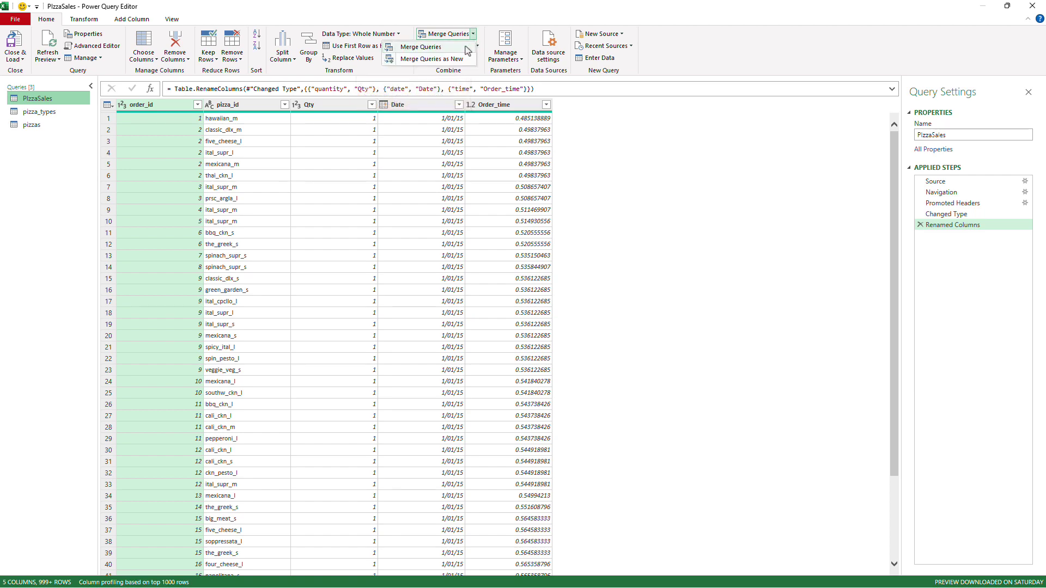
left_click(467, 48)
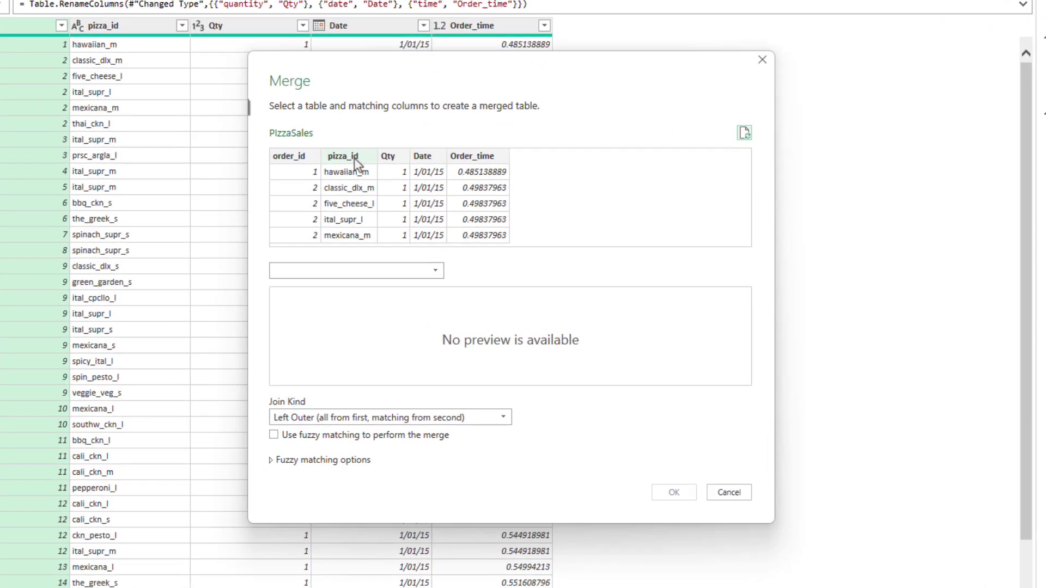
left_click(355, 158)
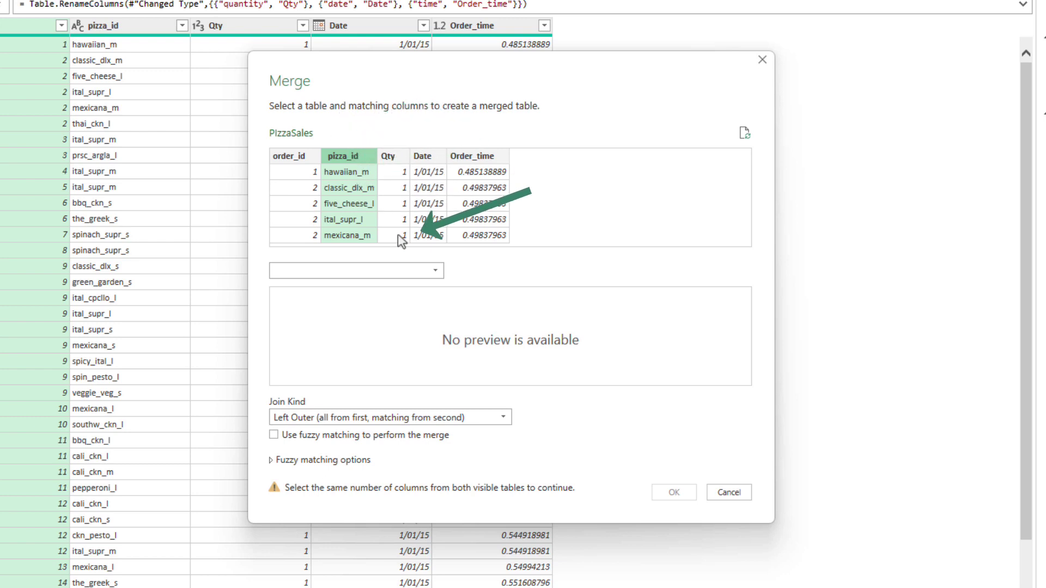
left_click(421, 272)
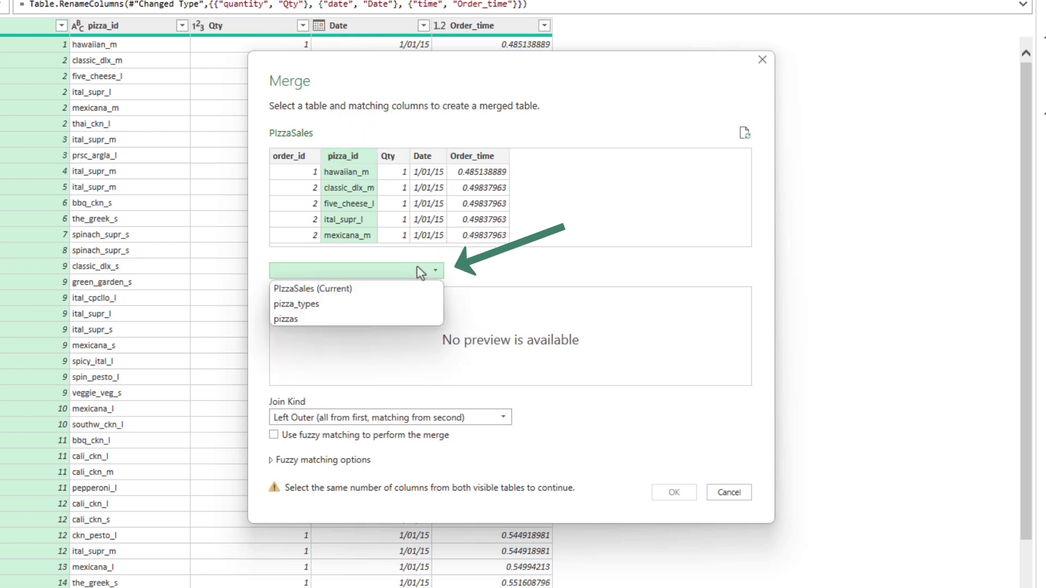
left_click(351, 308)
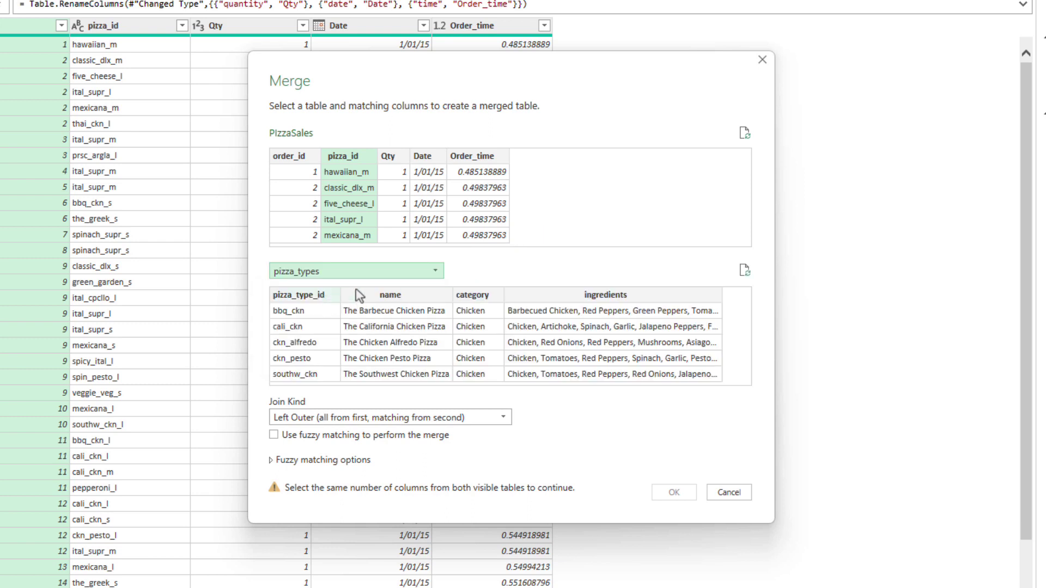
left_click(398, 268)
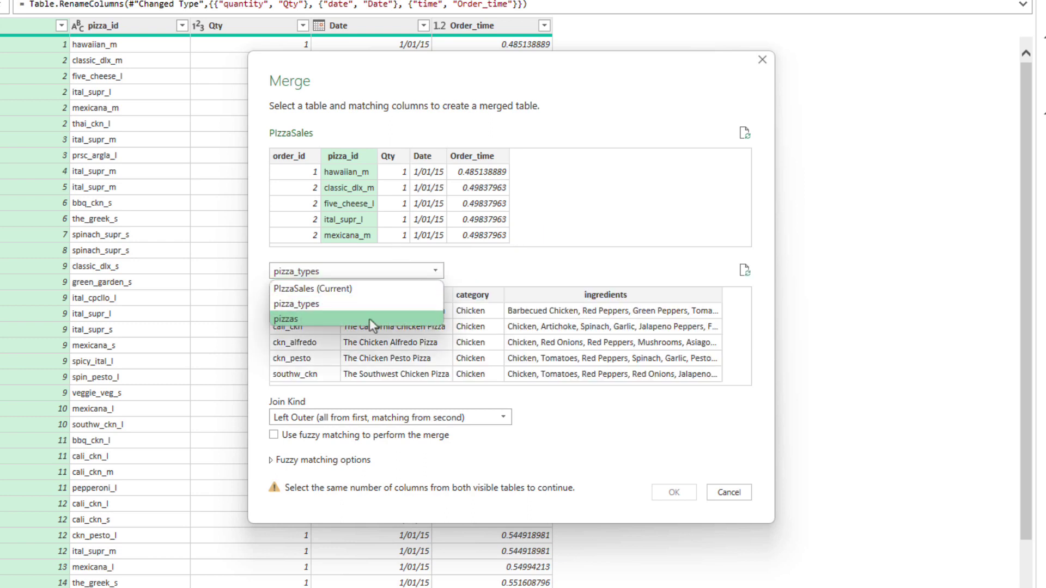
left_click(364, 318)
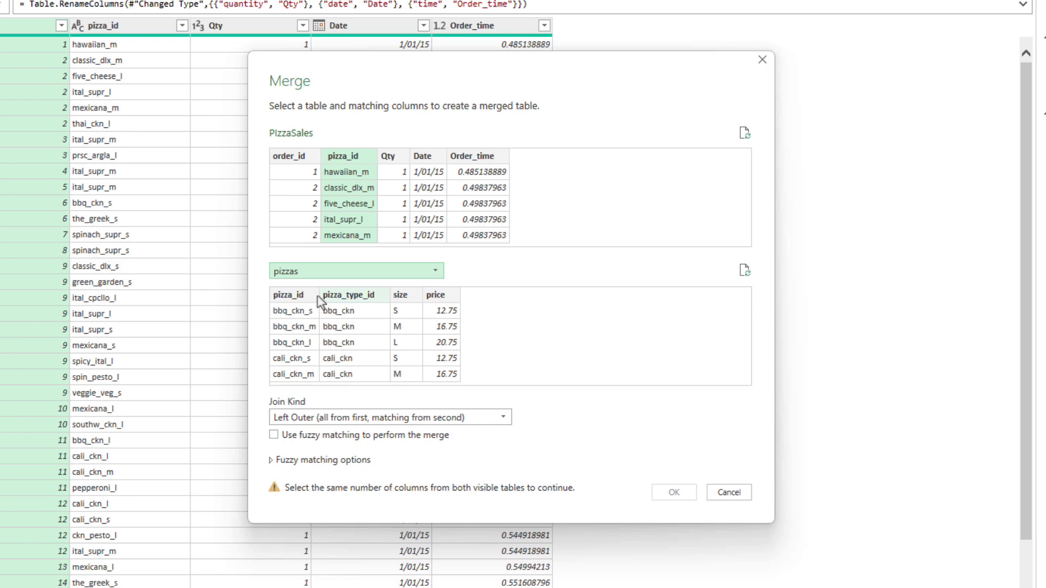
left_click(299, 296)
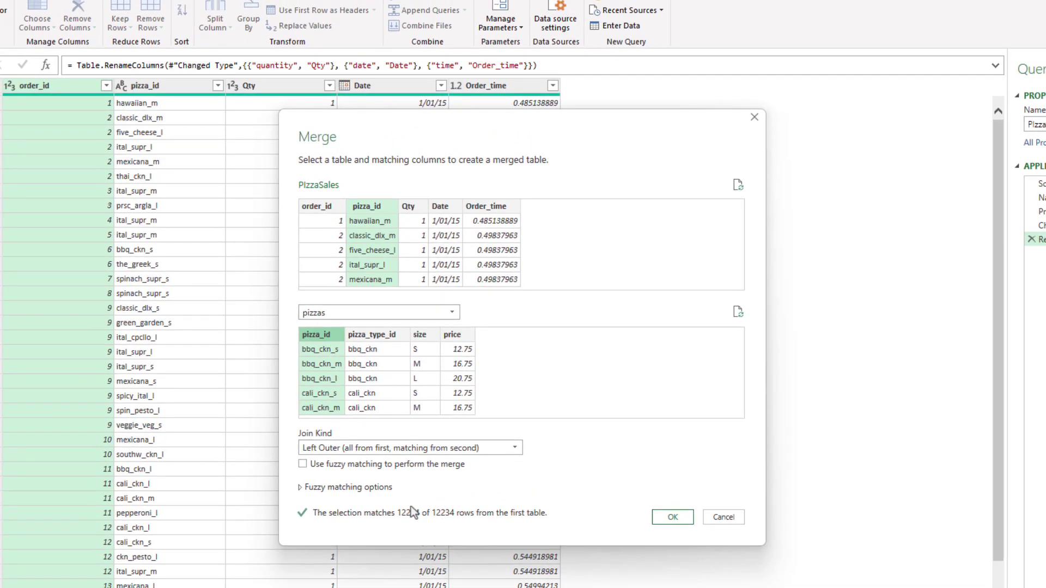
left_click(670, 517)
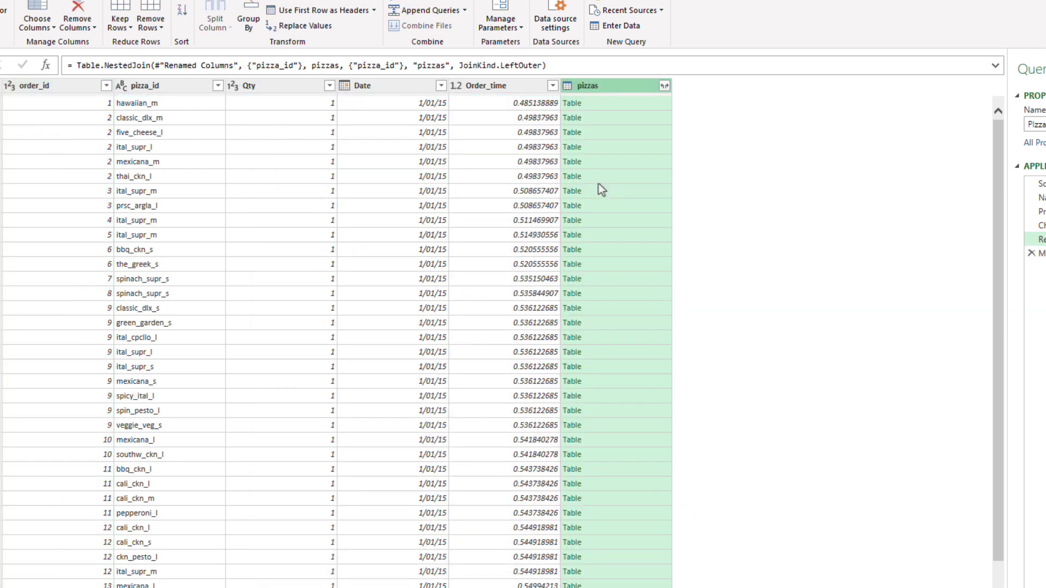
Expand the merged pizzas column into pizza_type_id, size and price, without pizza_id or the original column name prefix
left_click(664, 86)
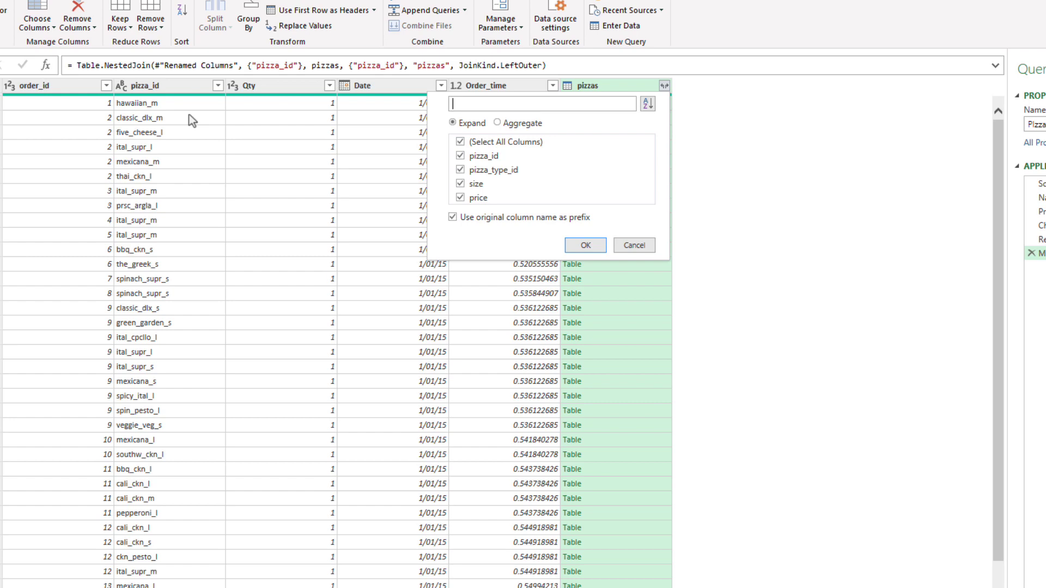
left_click(495, 157)
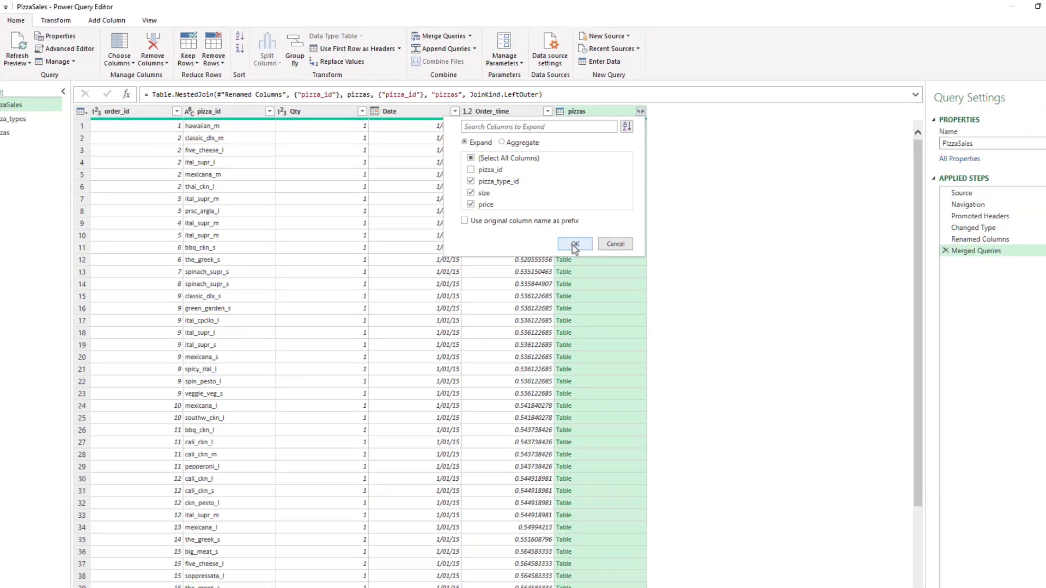
left_click(611, 412)
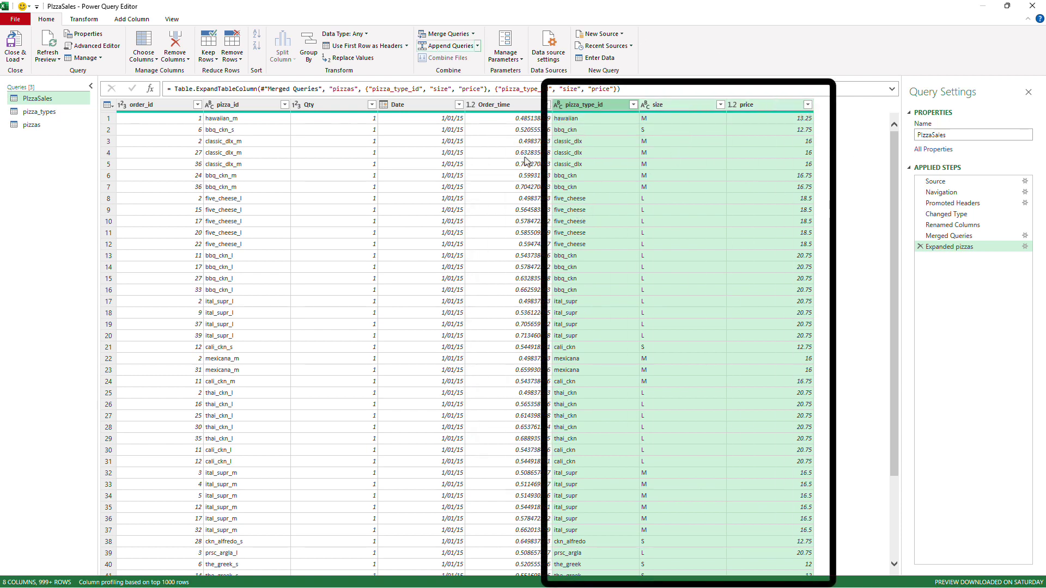
Merge PizzaSales with the pizza_types query, matching on pizza_type_id with a Left Outer join
left_click(594, 109)
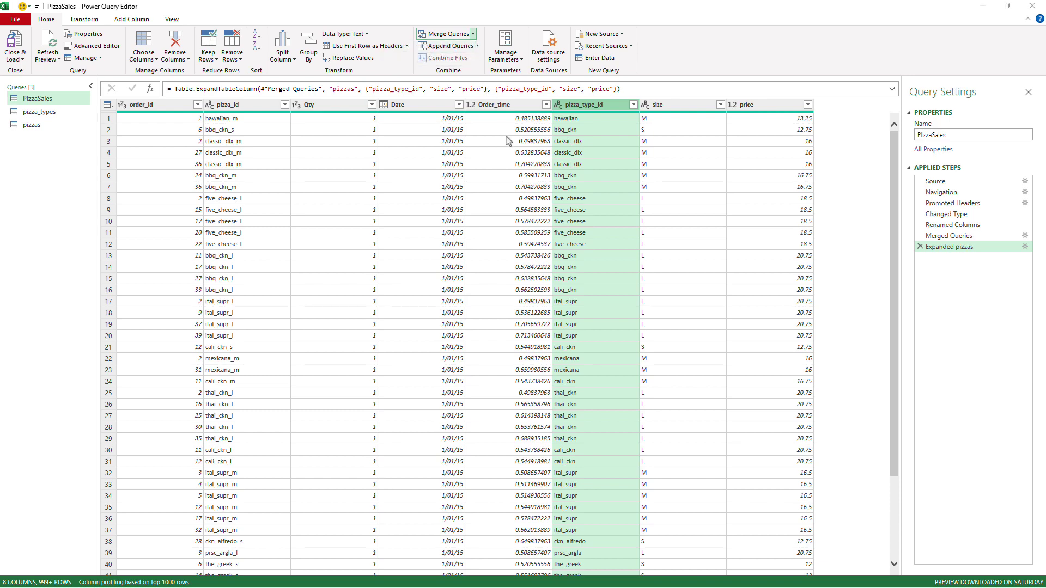
left_click(418, 283)
left_click(405, 308)
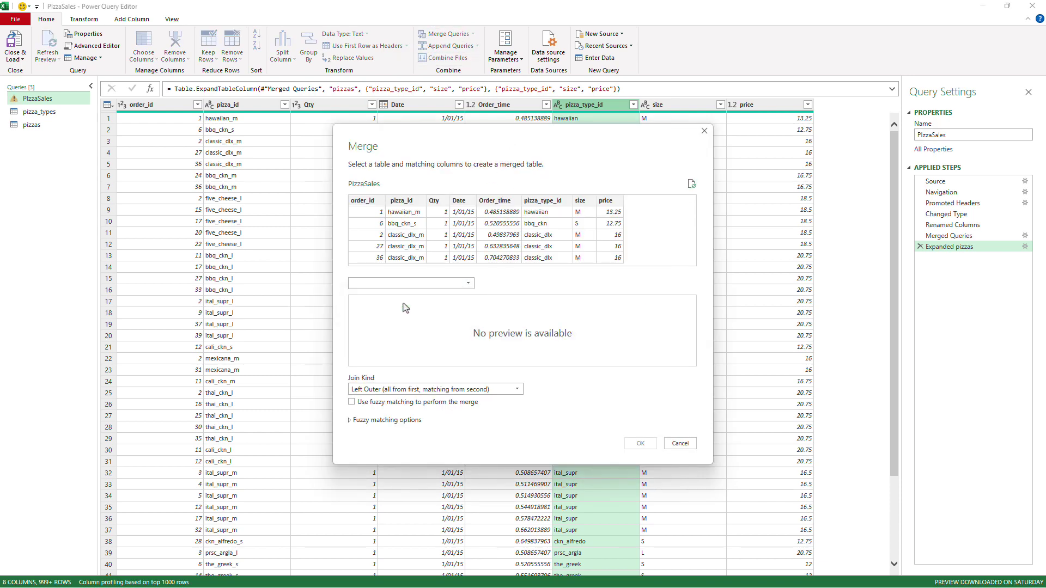
left_click(558, 201)
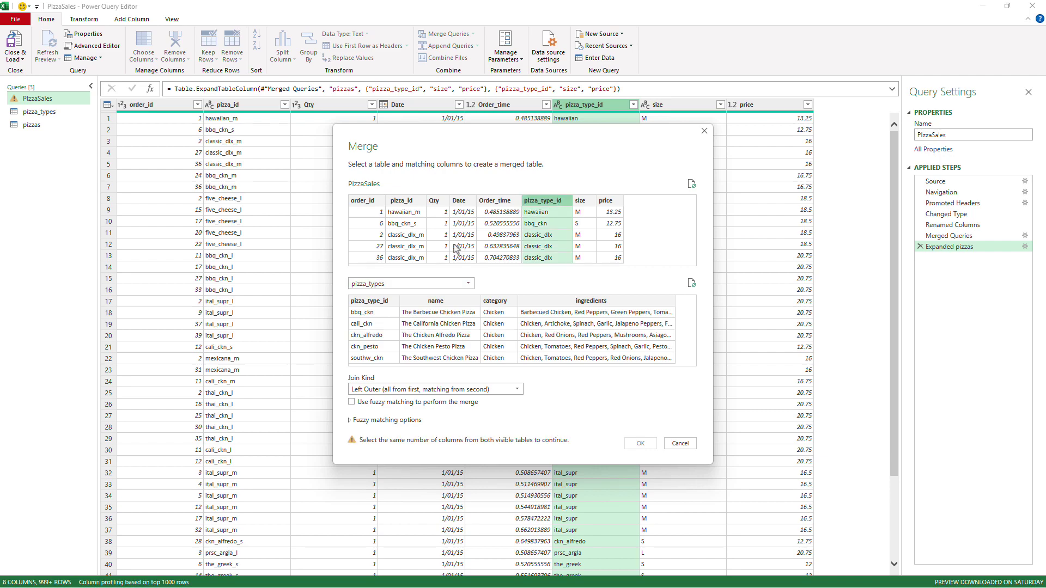
left_click(370, 300)
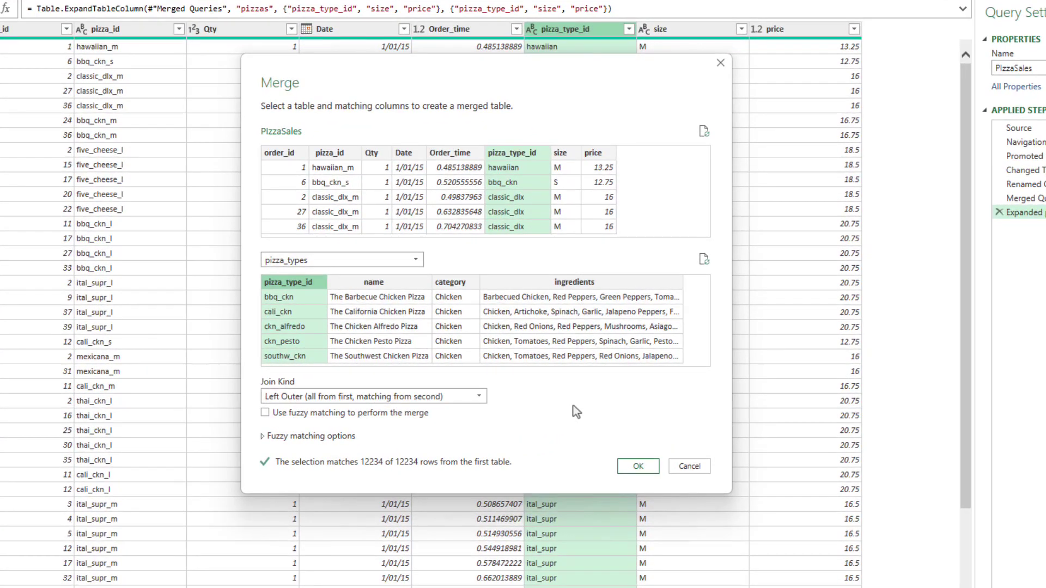
left_click(638, 467)
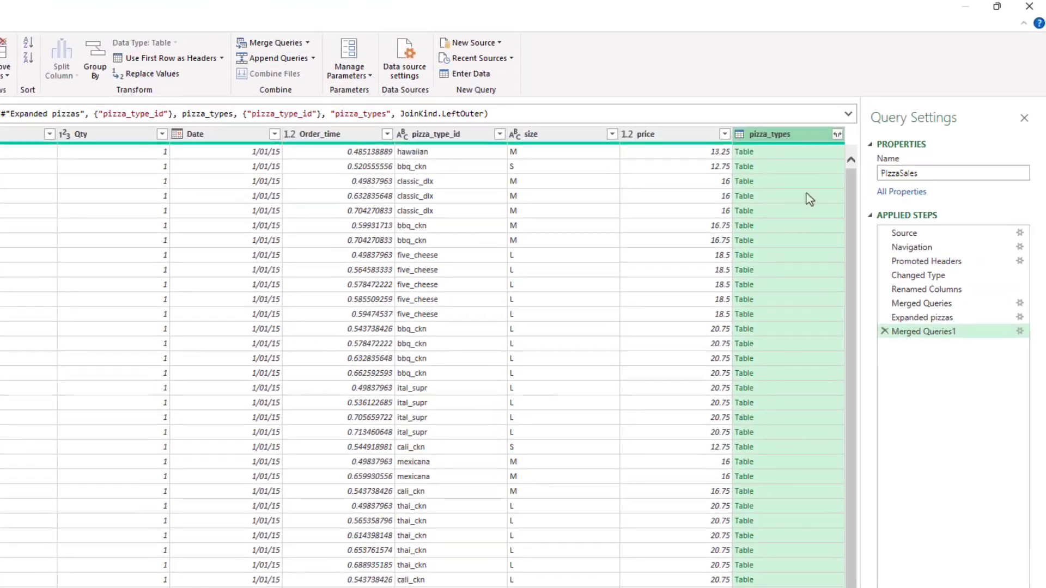
Expand the merged pizza_types column into name and category, leaving out pizza_type_id and ingredients
left_click(837, 134)
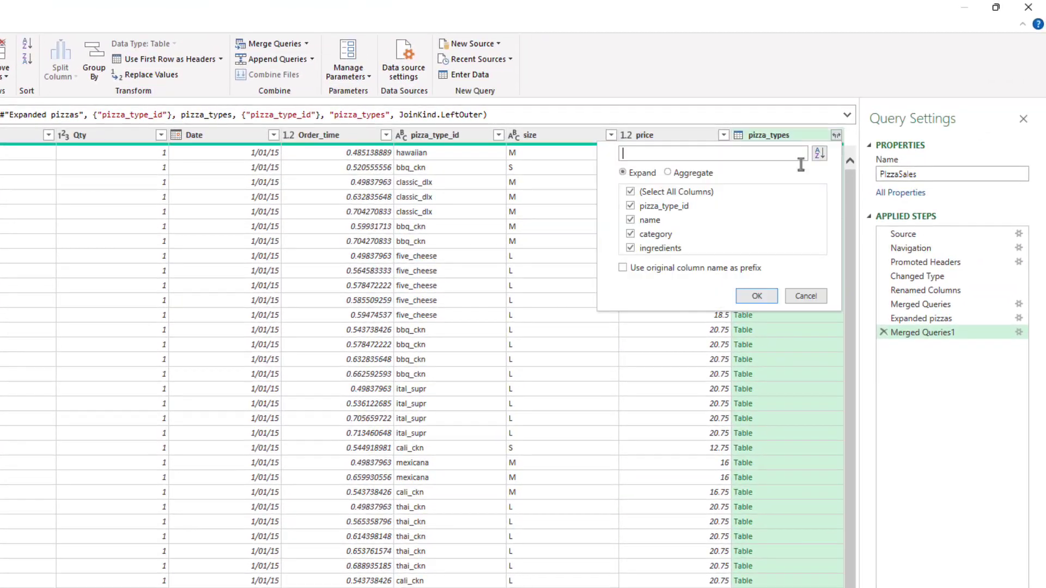
left_click(668, 207)
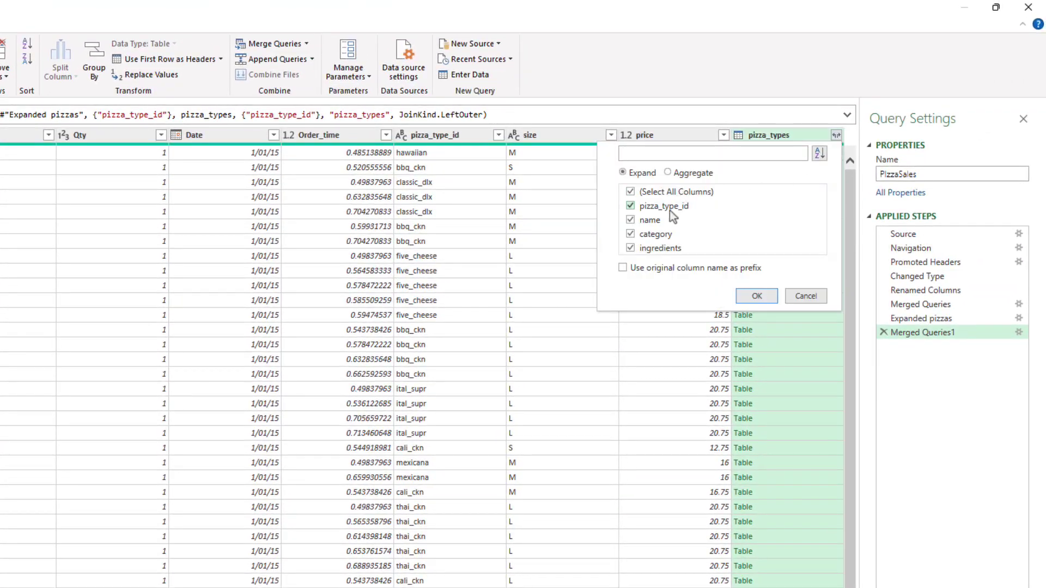
left_click(647, 249)
left_click(756, 296)
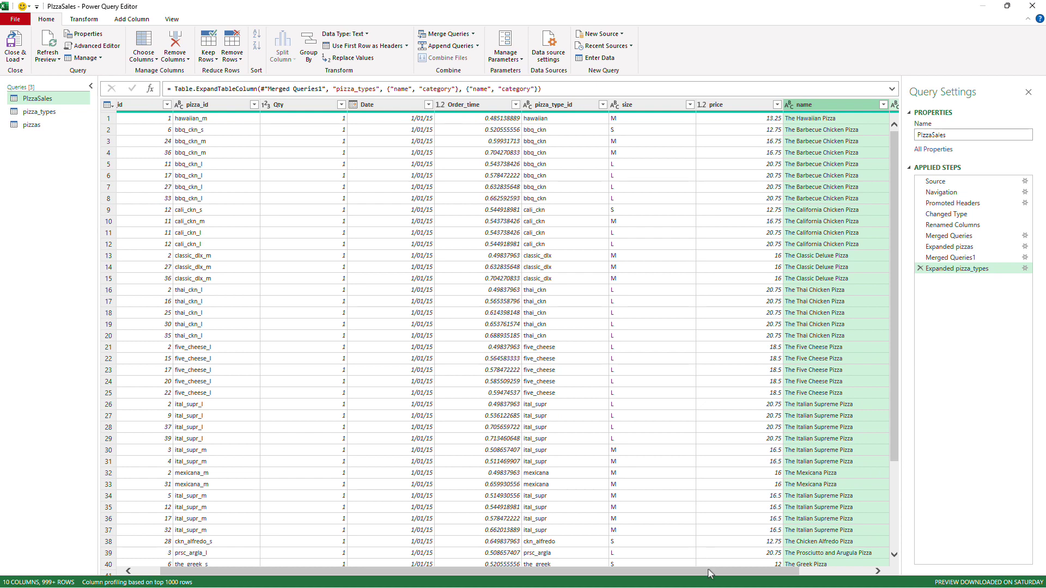
Rename the expanded name column as Pizza_name
left_click_drag(709, 573, 785, 573)
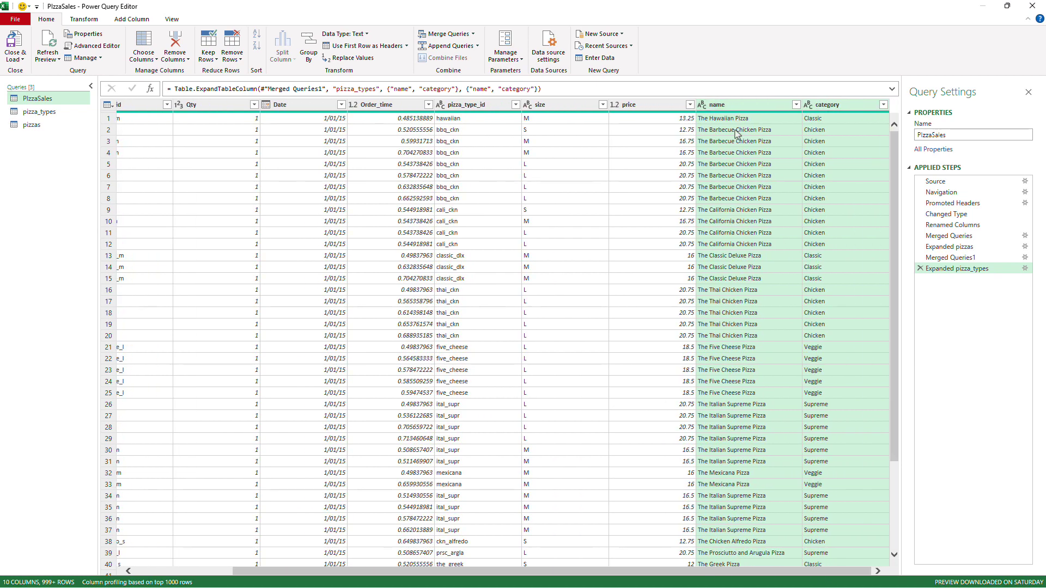
double_click(726, 106)
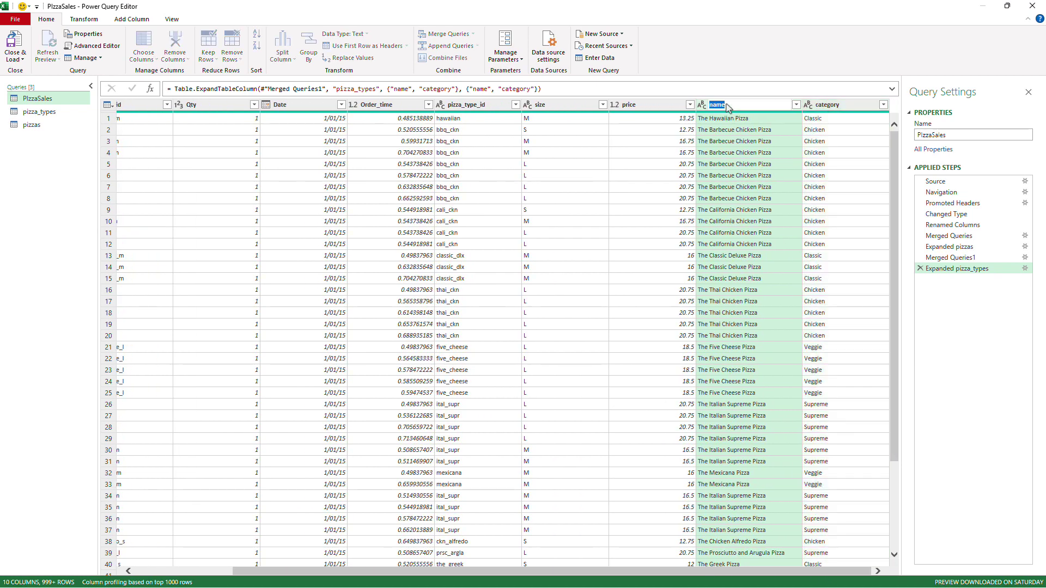
type("Pizza_name")
key("Return")
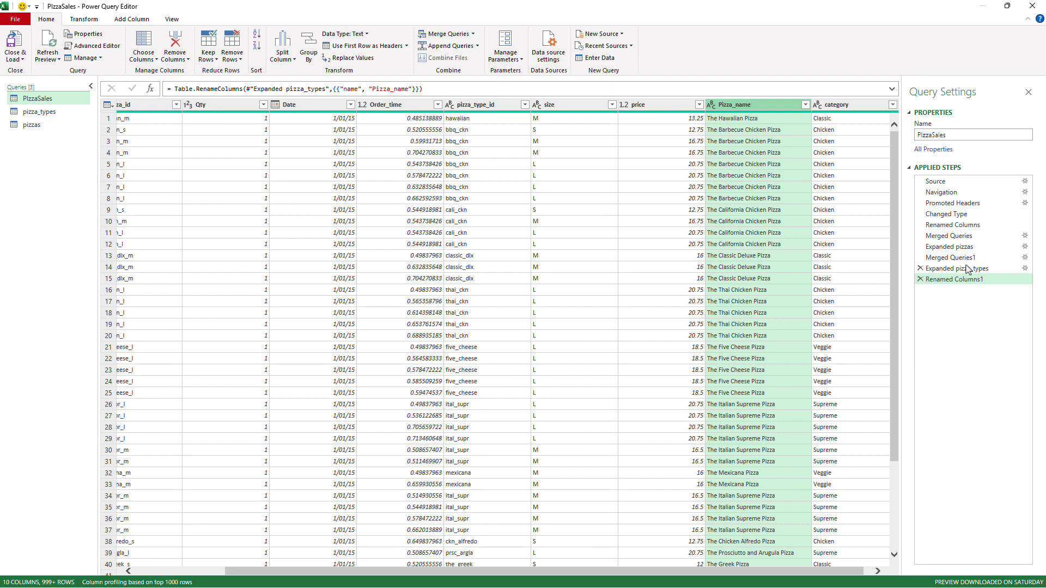
Close the query editor and load the updated PizzaSales query into the workbook
left_click(960, 237)
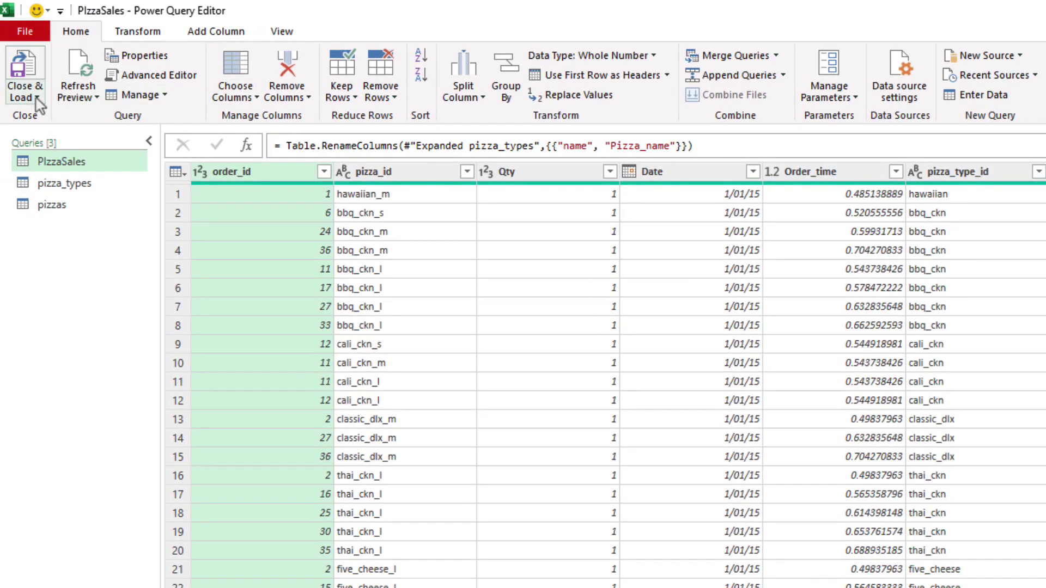
left_click(36, 98)
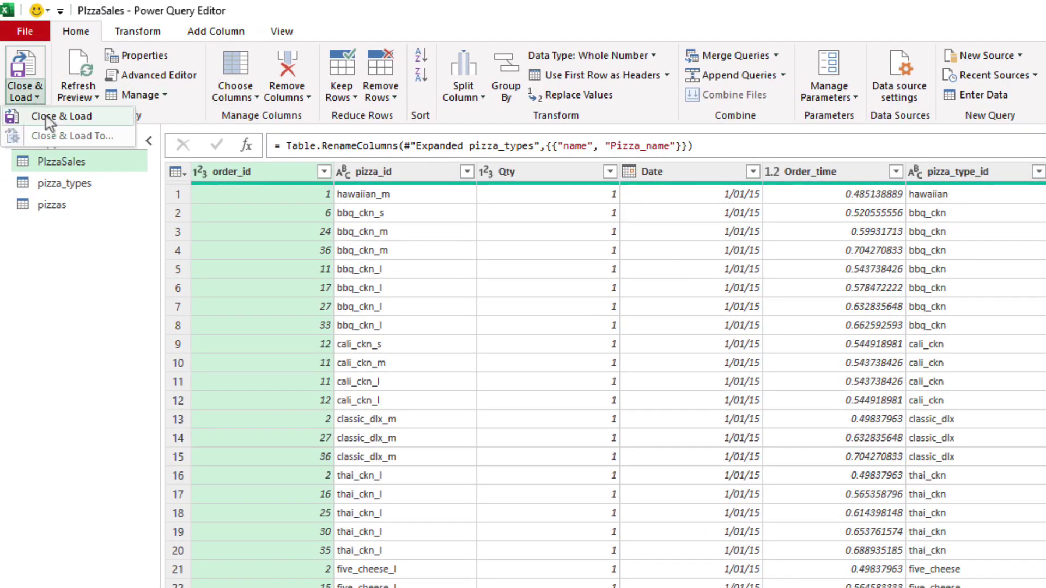
left_click(116, 116)
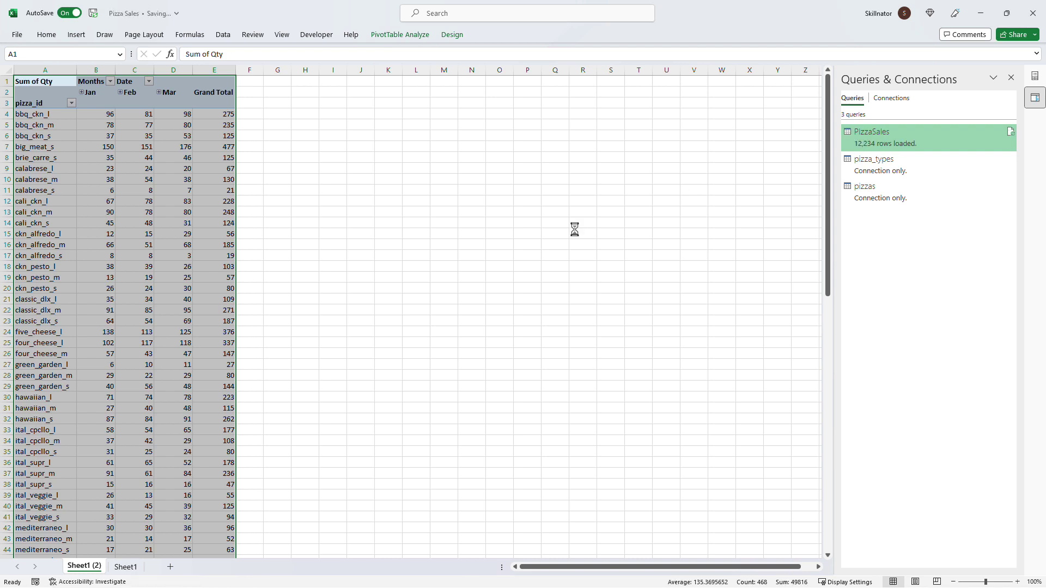
Replace pizza_id with Pizza_name as the row field of the pivot table
left_click(33, 136)
left_click(1034, 76)
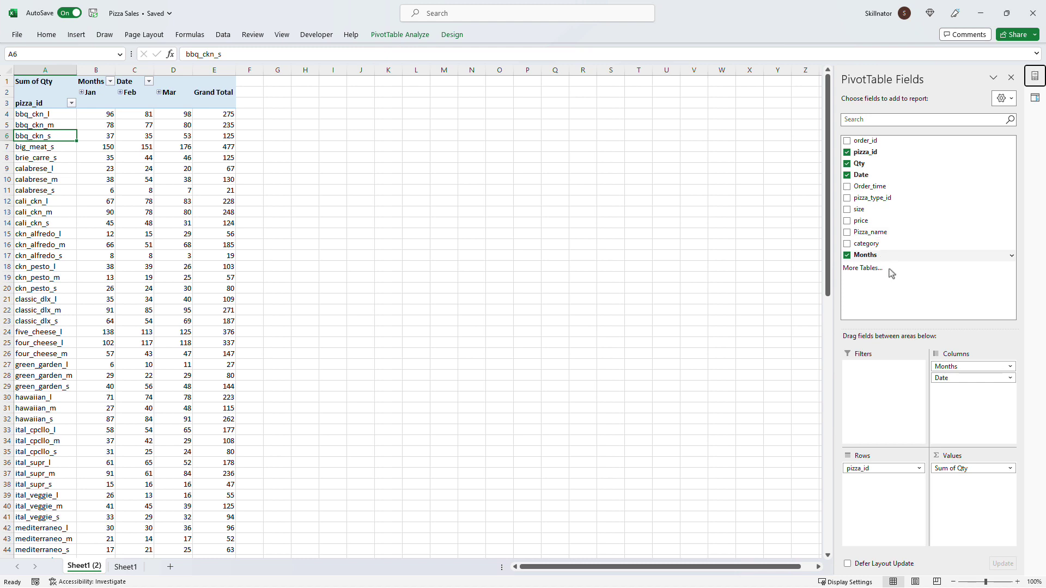
left_click_drag(887, 470, 932, 292)
left_click_drag(937, 244, 898, 490)
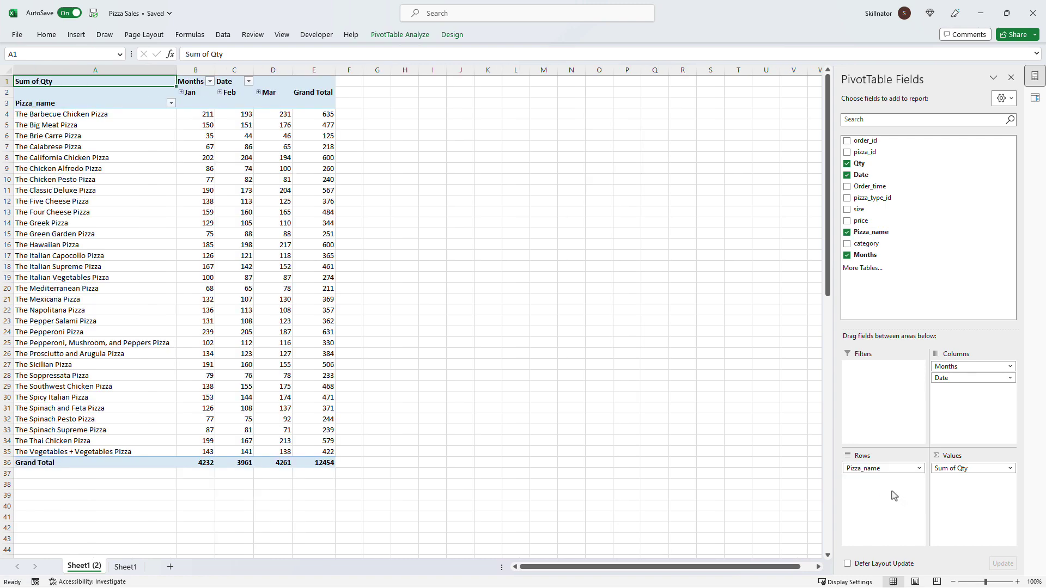
left_click(129, 226)
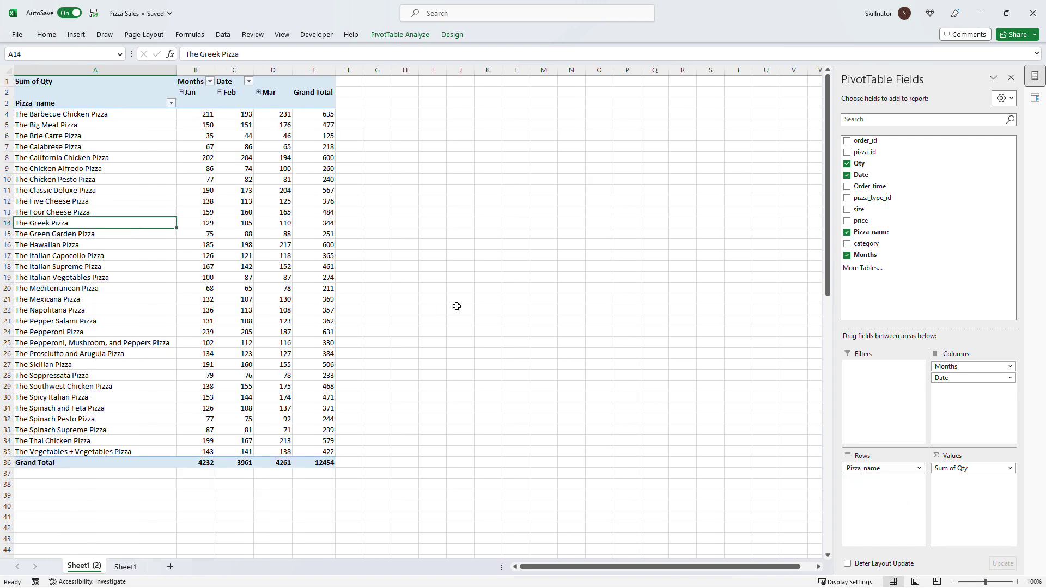
Switch to File Explorer and open the Sales_JantoMarch workbook from the pizza_sales folder
left_click(459, 267)
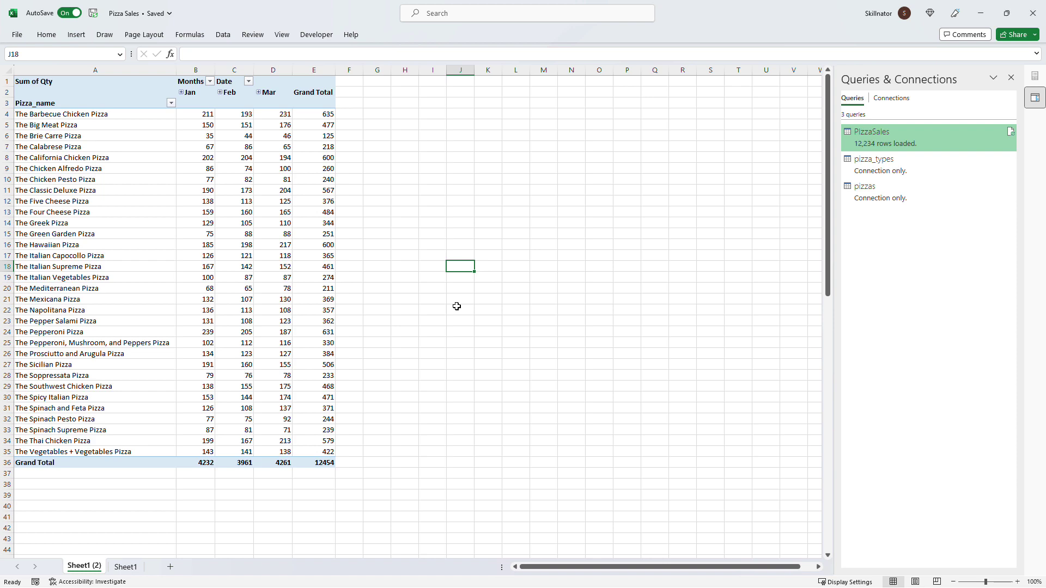
key("alt+Tab")
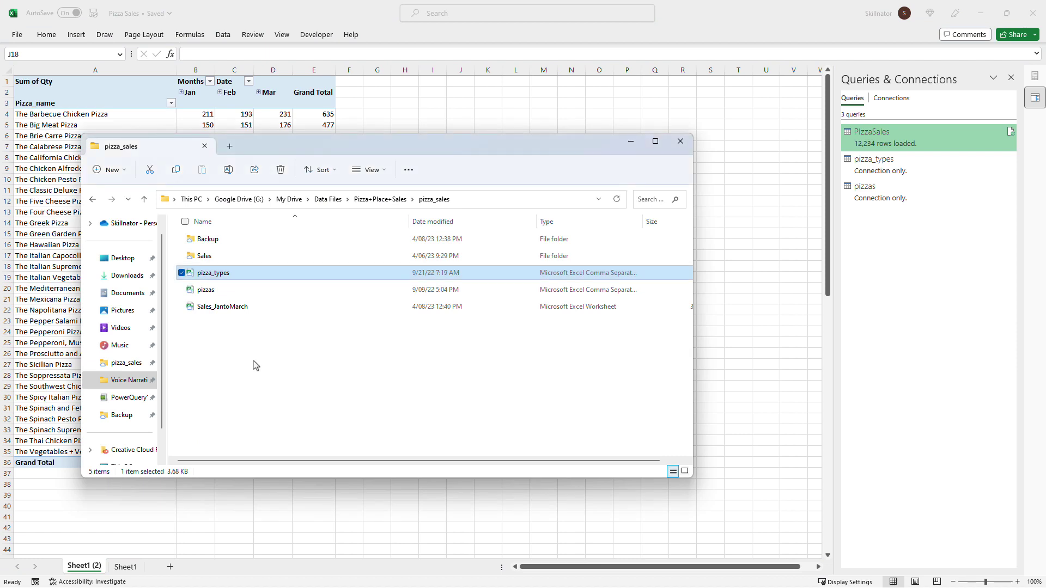
left_click(237, 307)
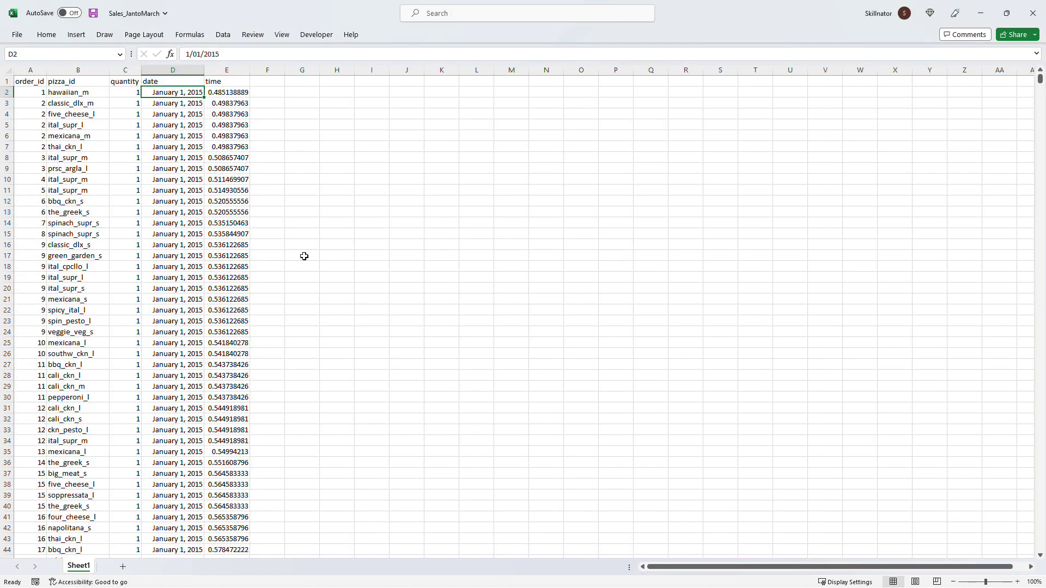
Paste the copied sales records as values only from cell A12236, directly below the last March 31, 2015 record
key("ctrl+Down")
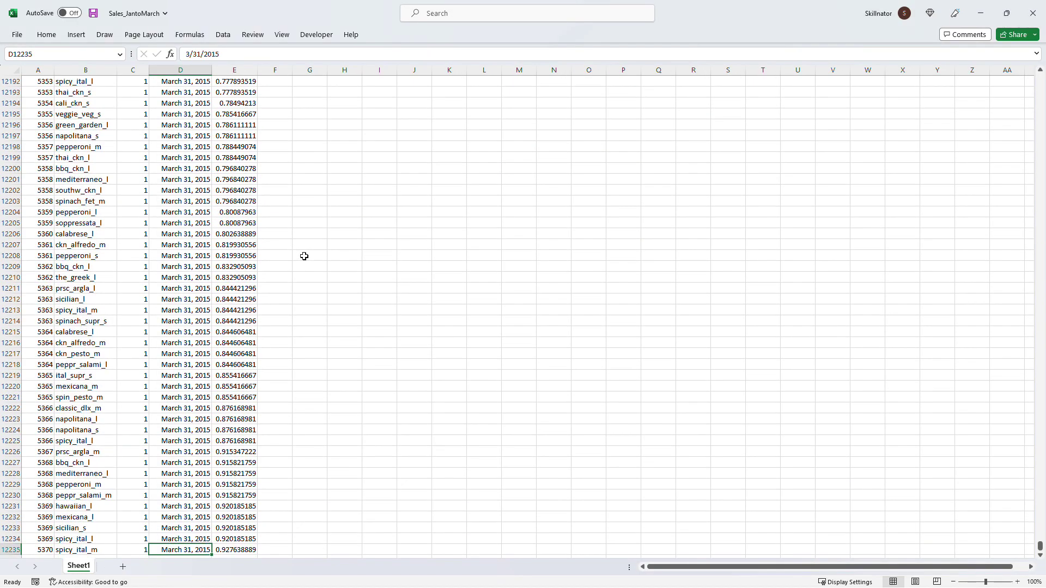
key("Down")
key("Down")
key("Down")
key("Down")
key("Down")
key("Down")
key("Down")
key("Down")
key("Down")
key("Down")
key("Down")
key("Down")
key("Down")
key("Down")
key("Down")
key("Down")
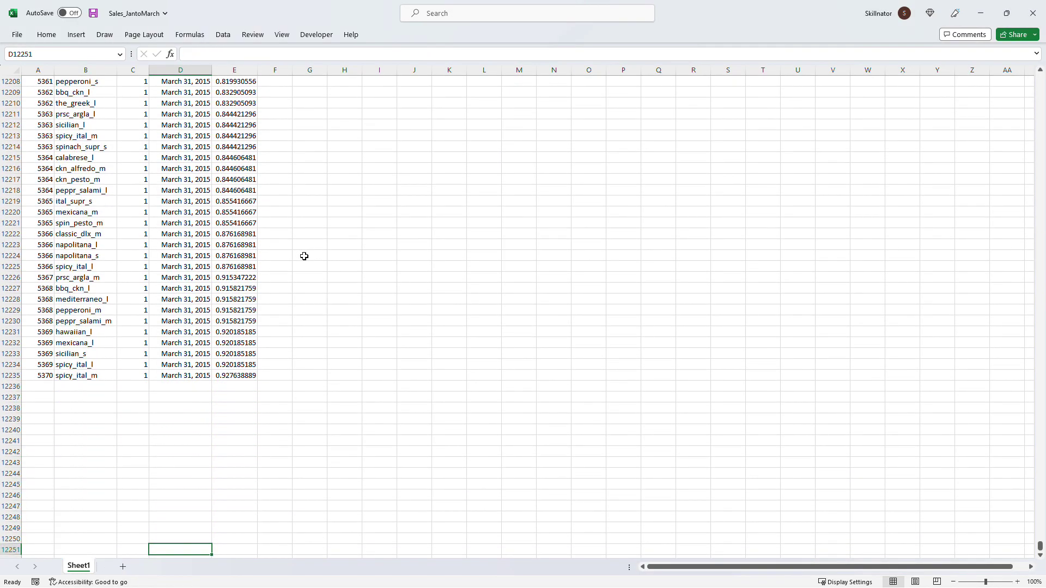
key("ctrl+alt+v")
key("v")
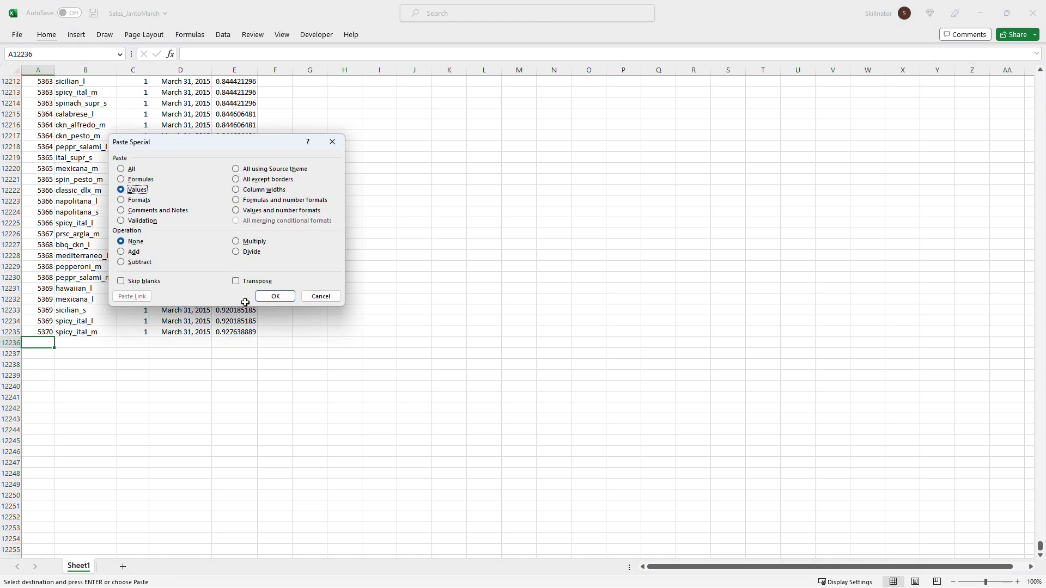
key("Return")
Apply only the date format of cell D12234 to all the pasted dates from D12236 down
left_click_drag(188, 322, 209, 334)
key("ctrl+c")
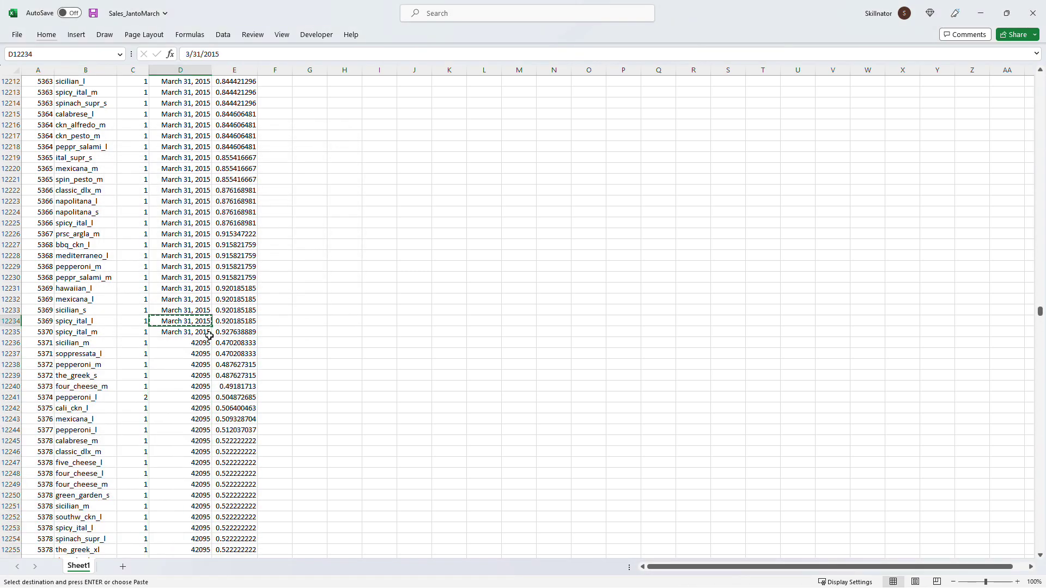
key("Down")
key("Down")
key("ctrl+shift+Down")
key("alt")
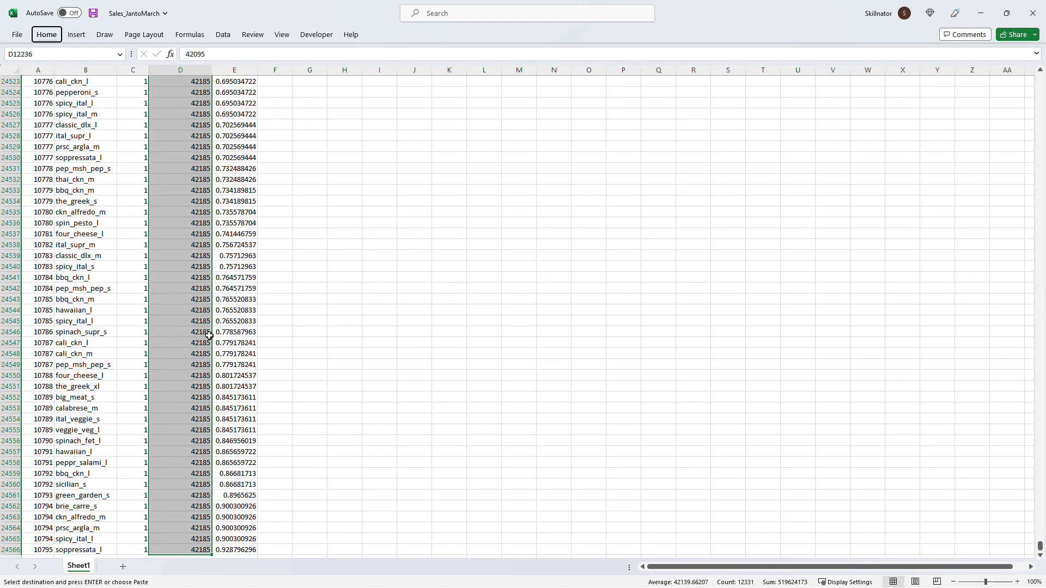
key("ctrl+alt+v")
key("t")
key("Return")
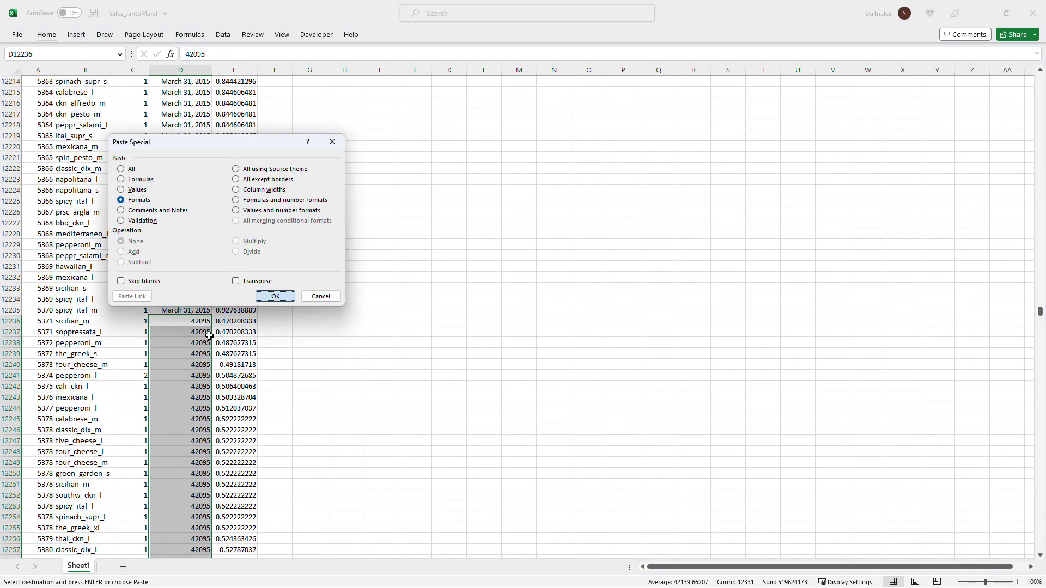
Check the date column down to its last row and close the Sales_JantoMarch workbook, saving the changes
left_click(194, 324)
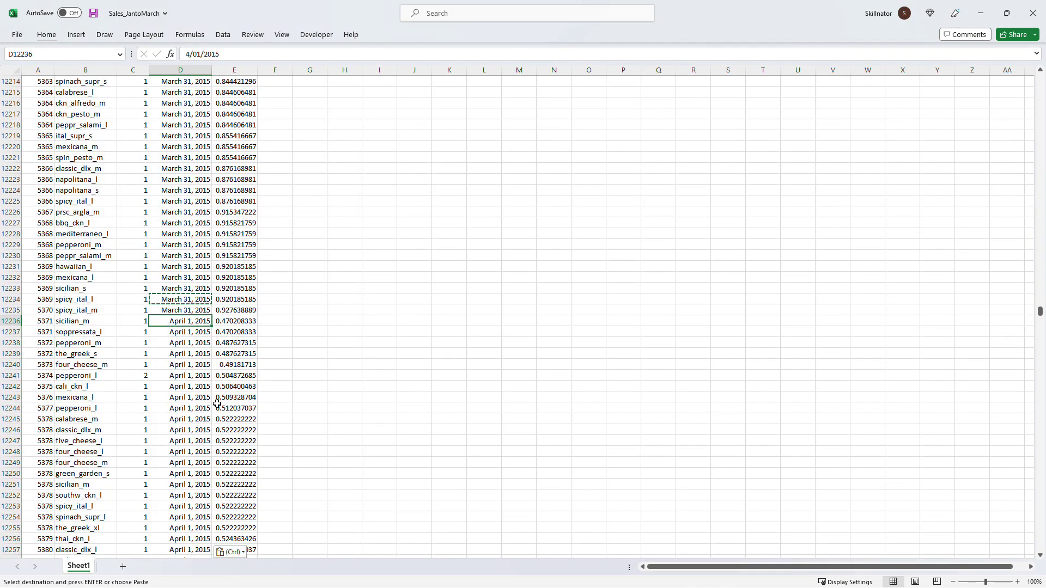
key("ctrl+Down")
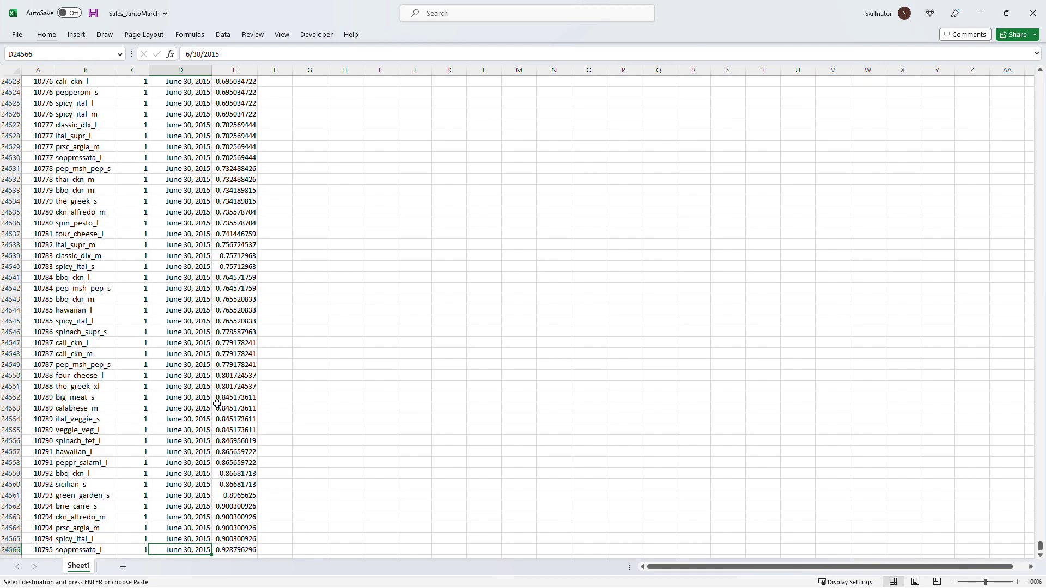
key("ctrl+Up")
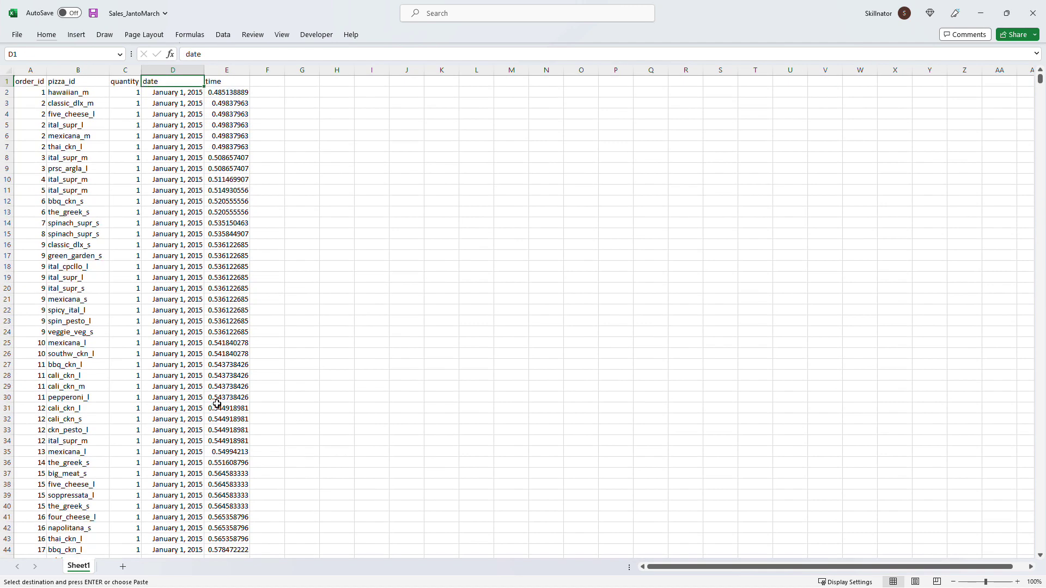
left_click(218, 245)
left_click(1033, 13)
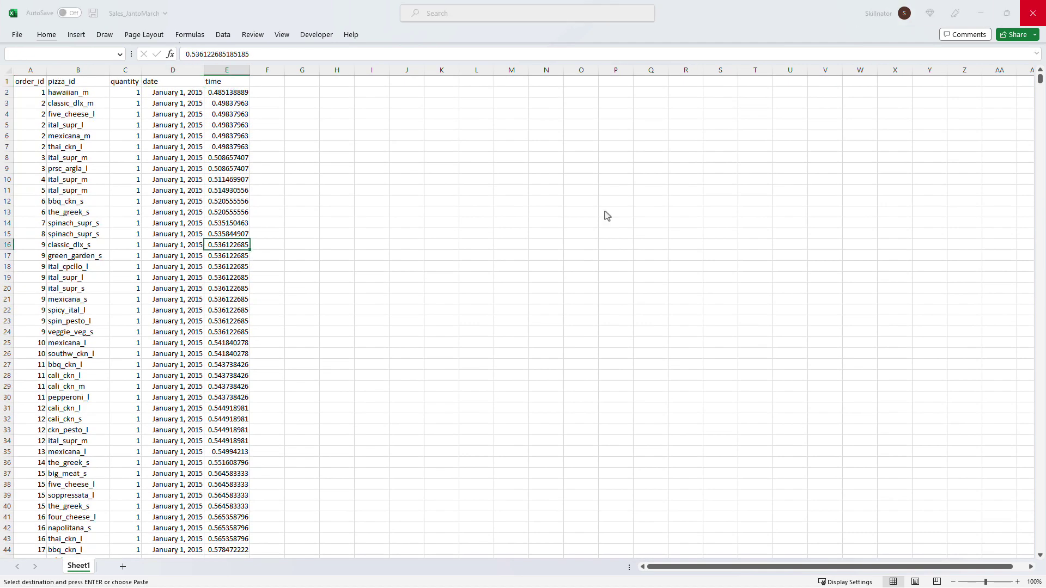
left_click(477, 314)
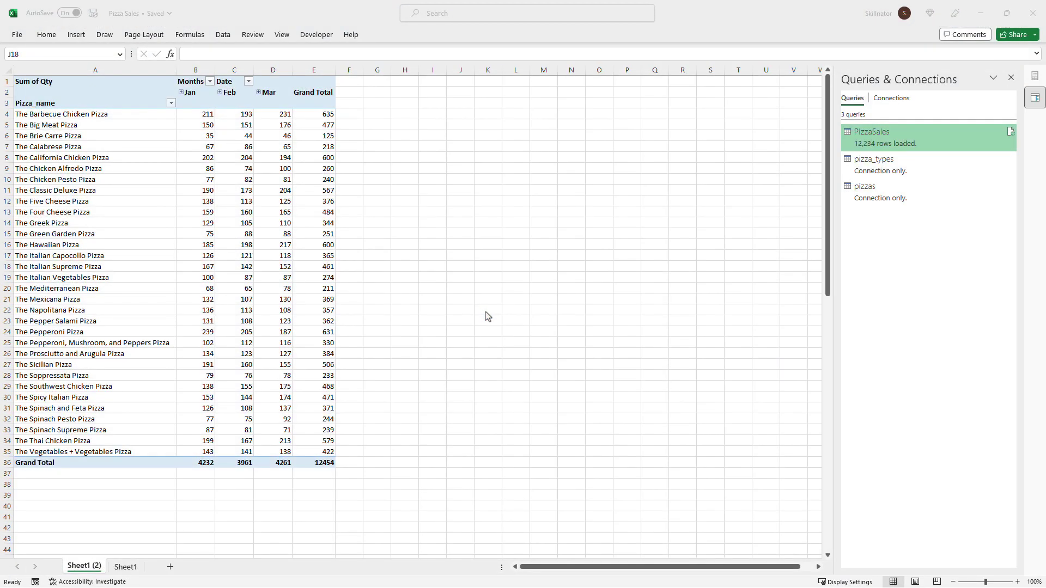
Refresh the pivot table and select its Apr, May and Jun column headings
left_click(233, 156)
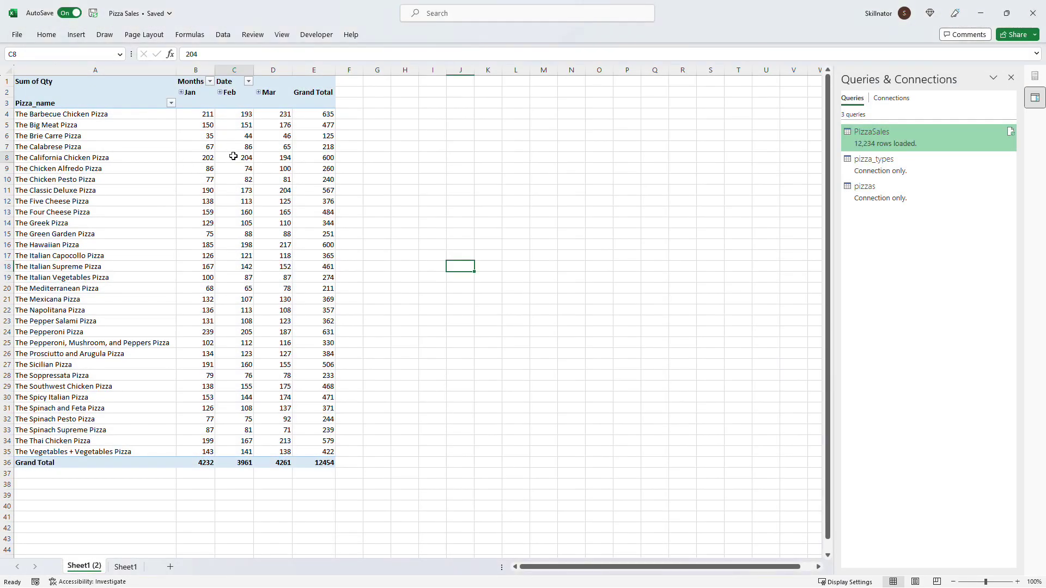
right_click(233, 156)
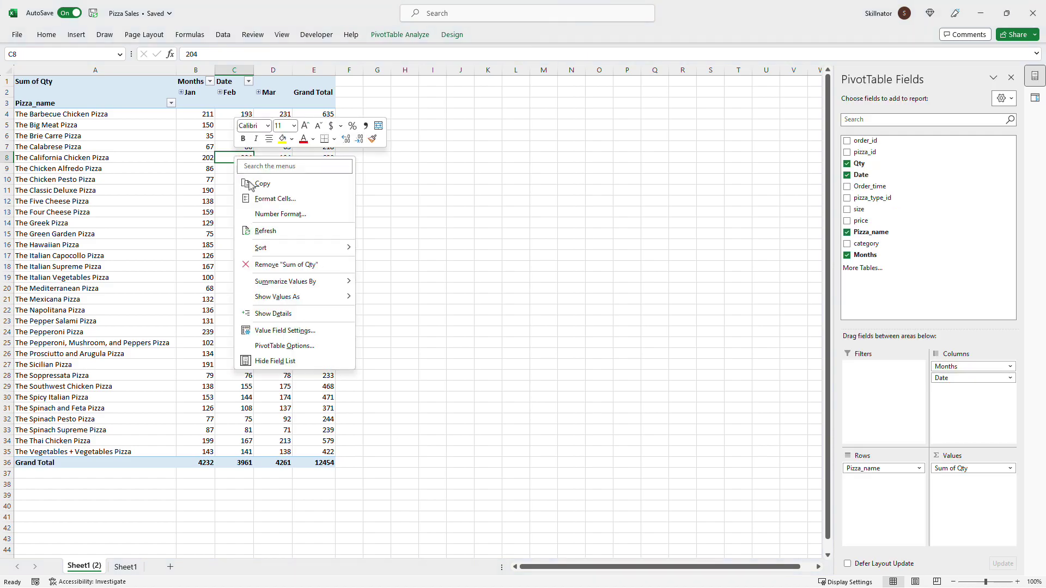
left_click(277, 232)
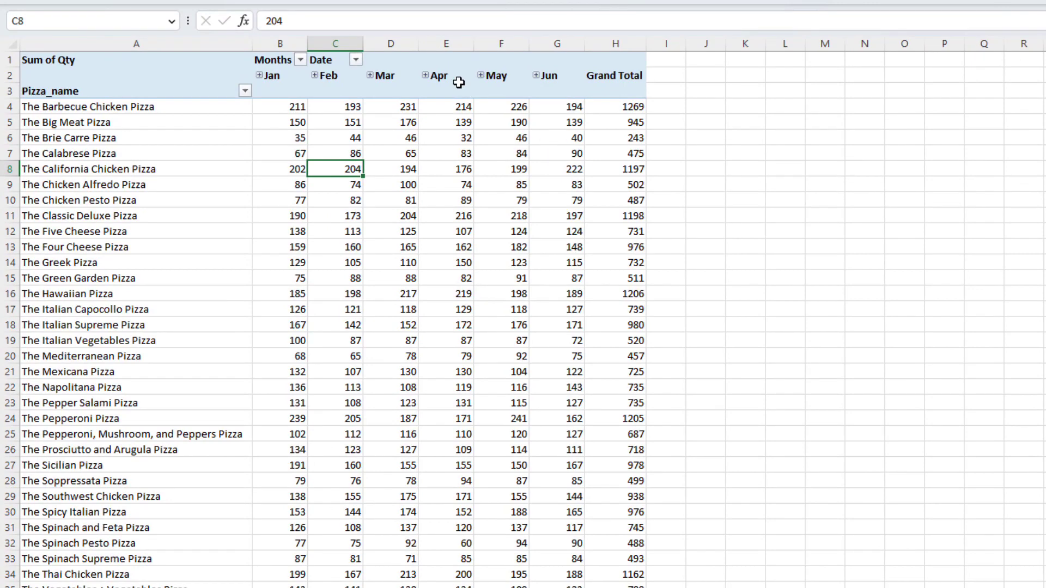
left_click_drag(439, 77, 543, 79)
mouse_move(558, 124)
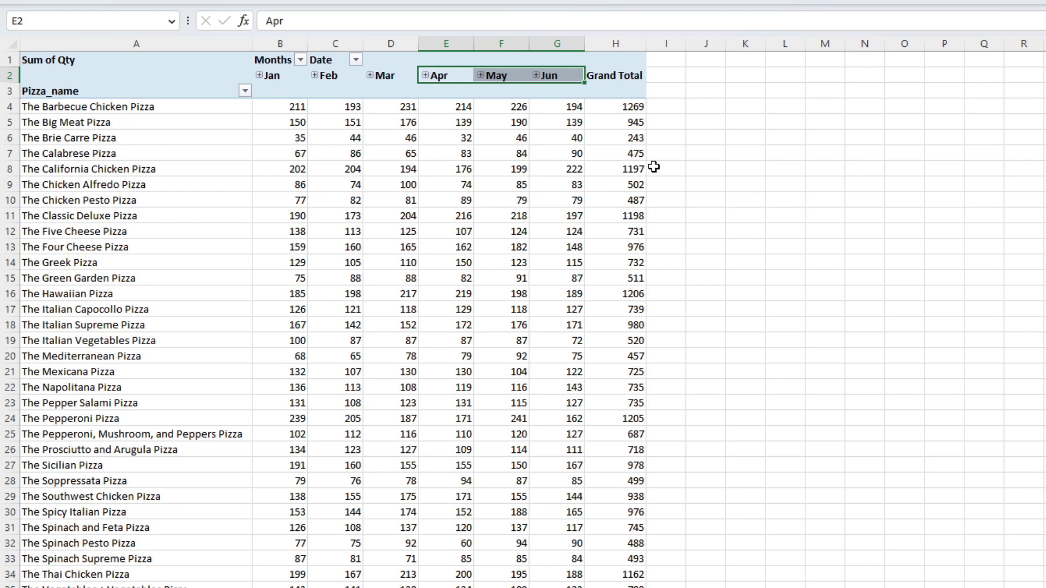
mouse_move(560, 196)
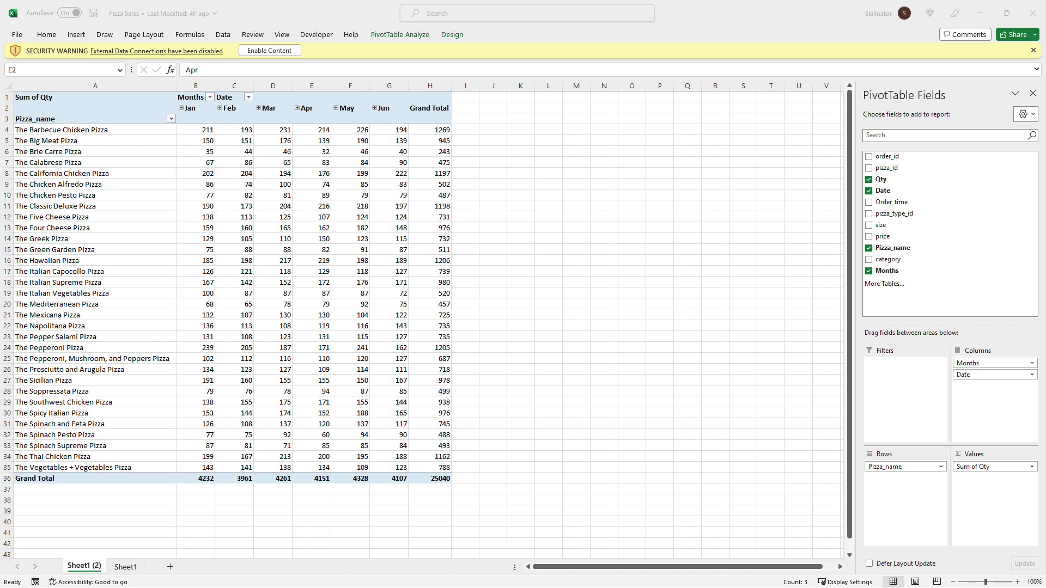
View the quarterly sales workbooks in the Sales folder and close both the folder window and the Pizza Sales workbook
left_click_drag(0, 218, 241, 170)
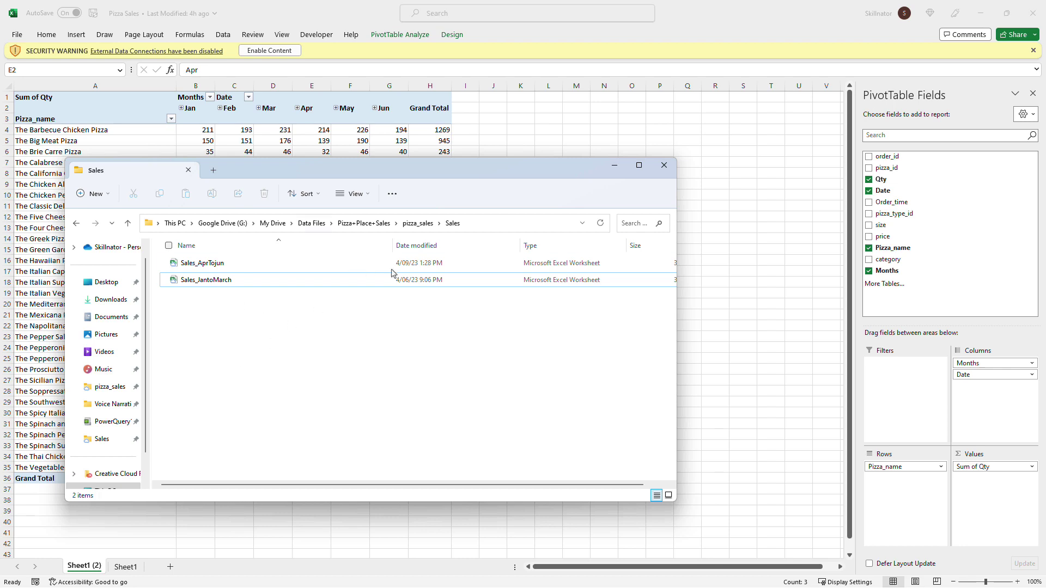
key("alt+F4")
left_click(631, 183)
left_click(1033, 8)
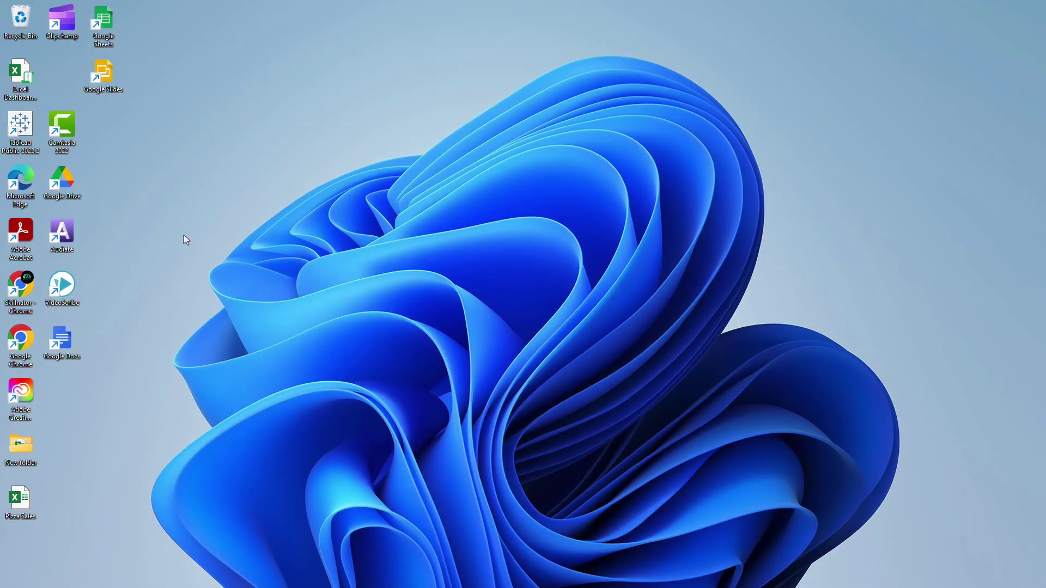
Create a new Excel workbook named PizzaSummary on the desktop and open it
right_click(186, 239)
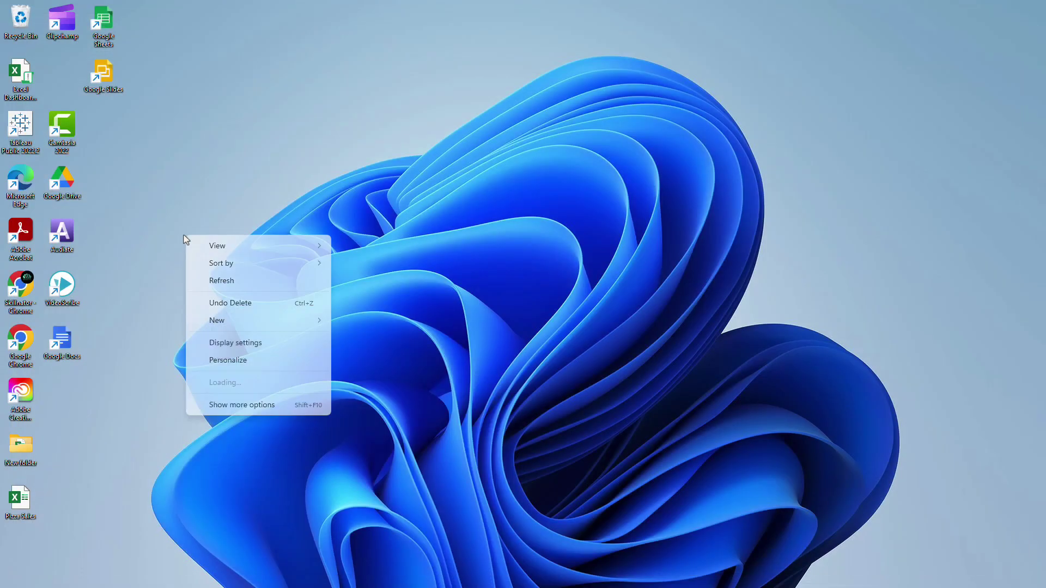
left_click(308, 468)
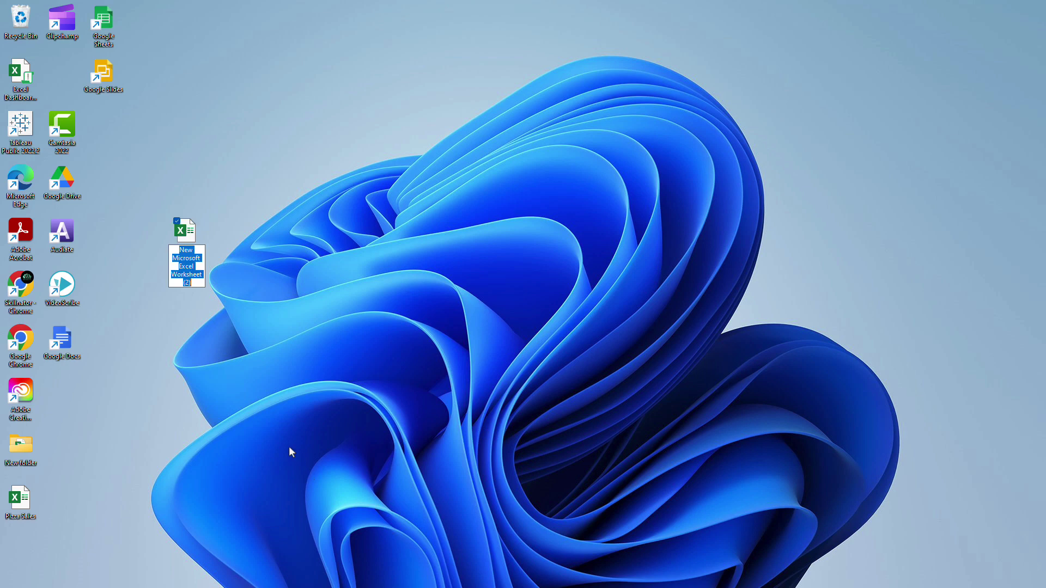
type("PizzaSummary")
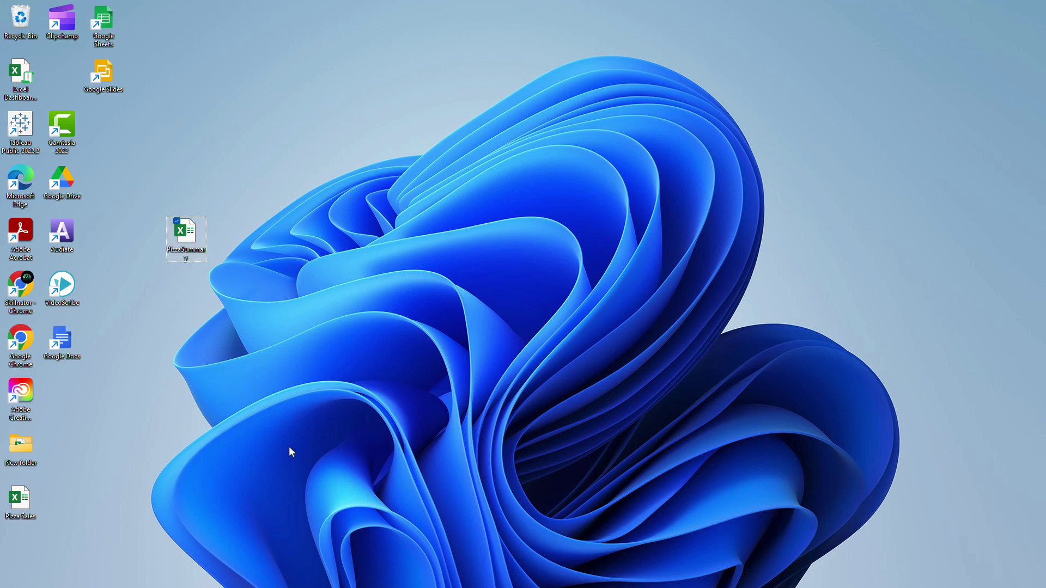
key("Return")
double_click(188, 231)
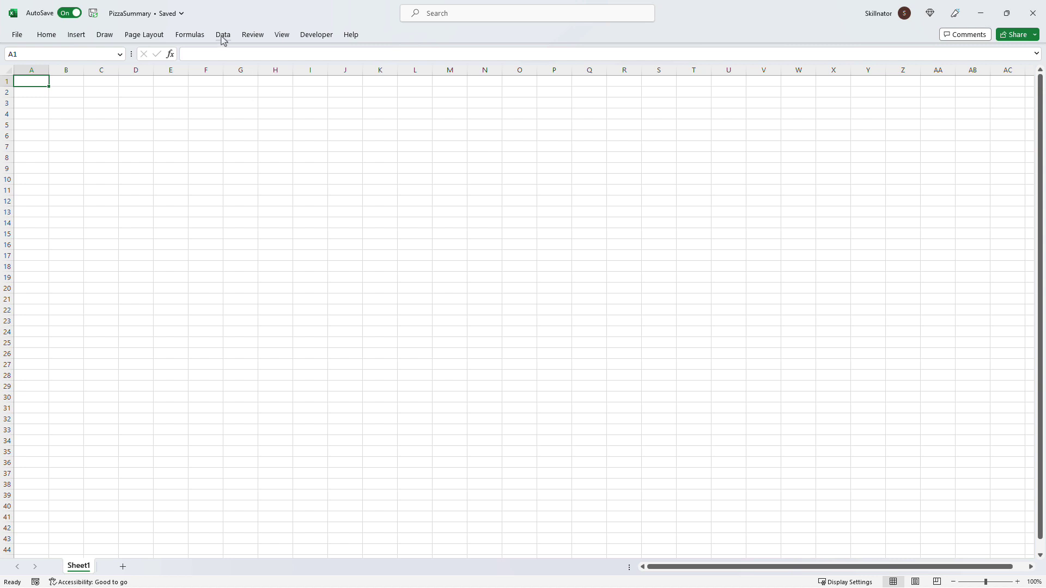
Start a folder import and choose the Sales folder inside pizza_sales as the data source
left_click(223, 37)
left_click(29, 85)
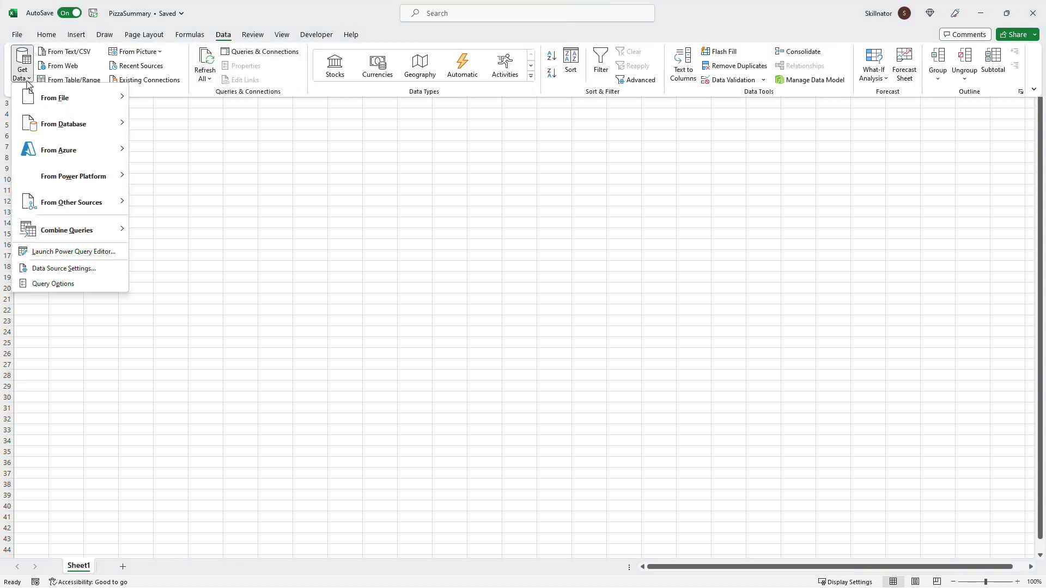
mouse_move(50, 97)
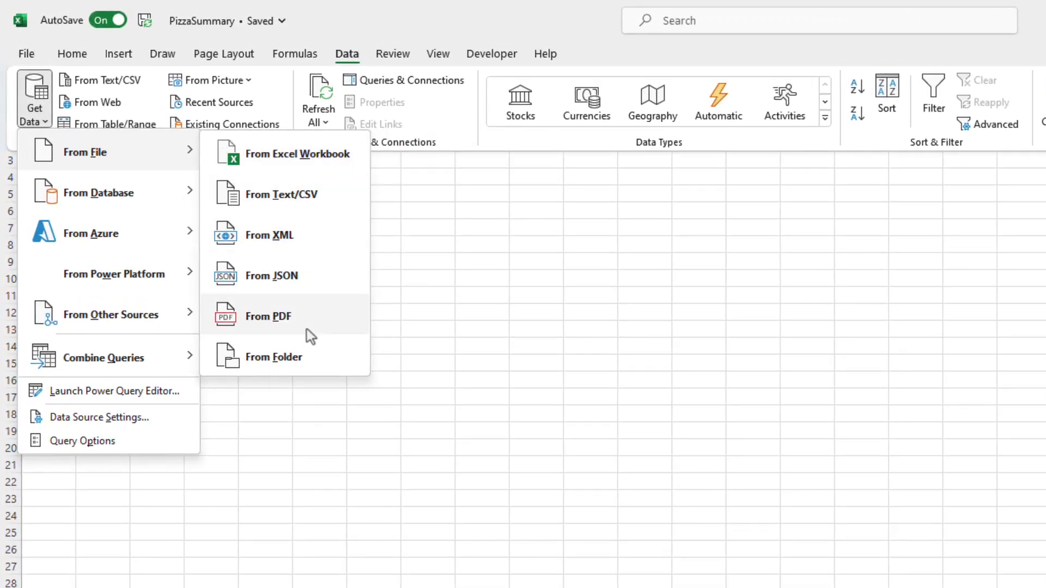
left_click(314, 356)
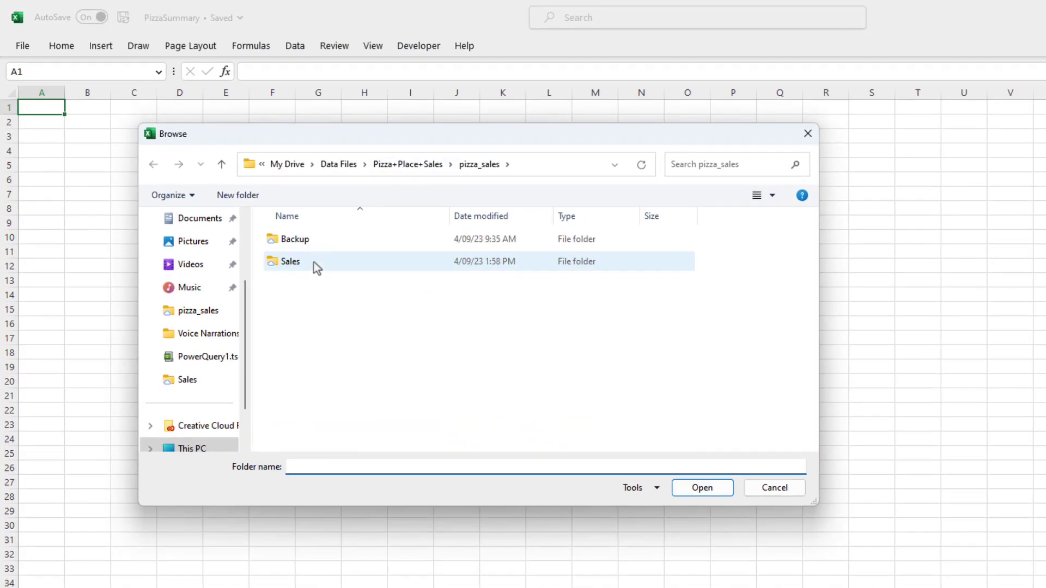
double_click(327, 285)
left_click_drag(816, 498, 936, 587)
left_click(823, 577)
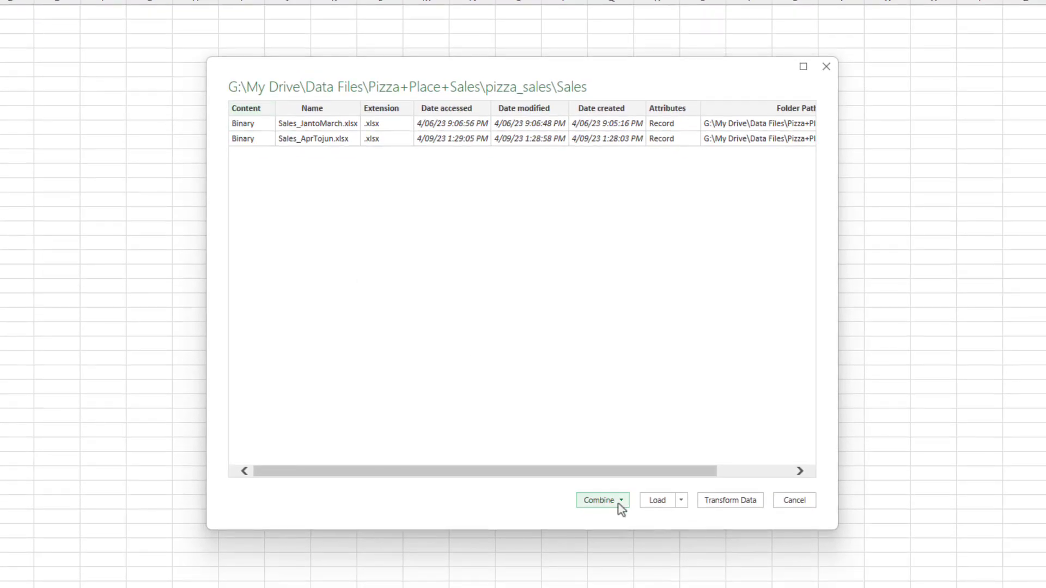
Combine and transform the folder's files, extracting Sheet1 from each with the first file as the sample
left_click(622, 506)
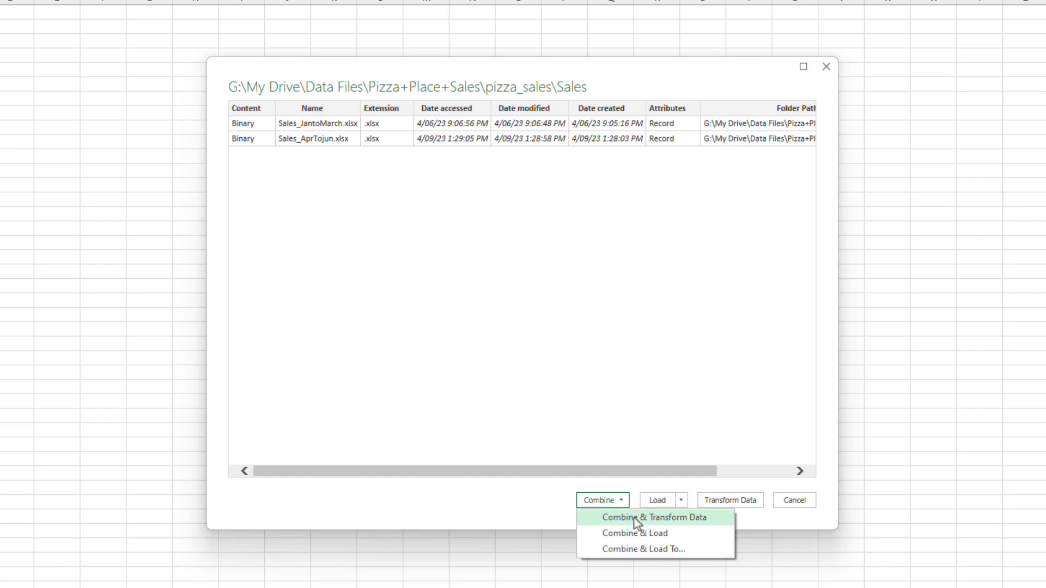
left_click(636, 518)
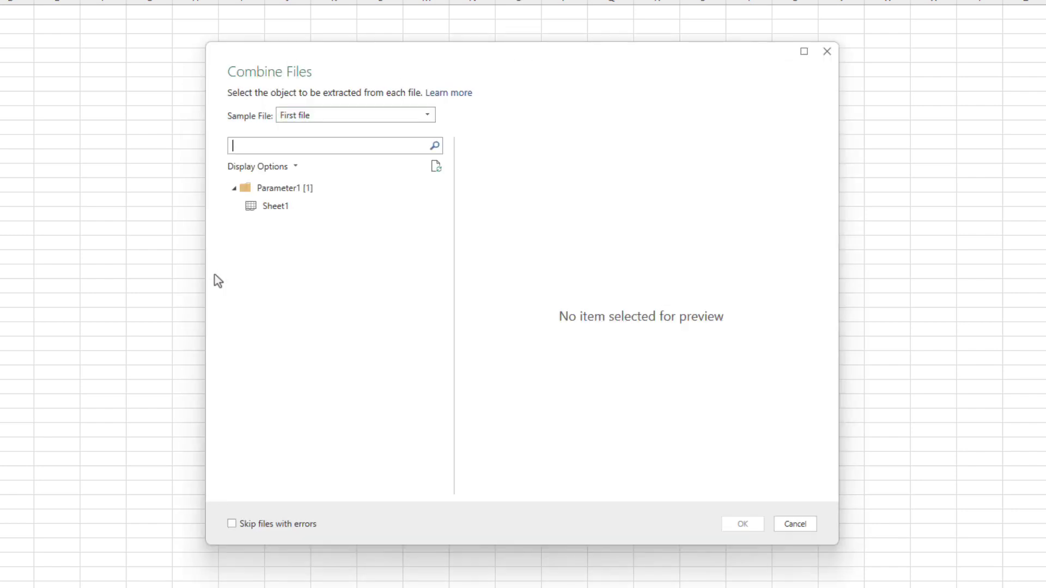
left_click(290, 209)
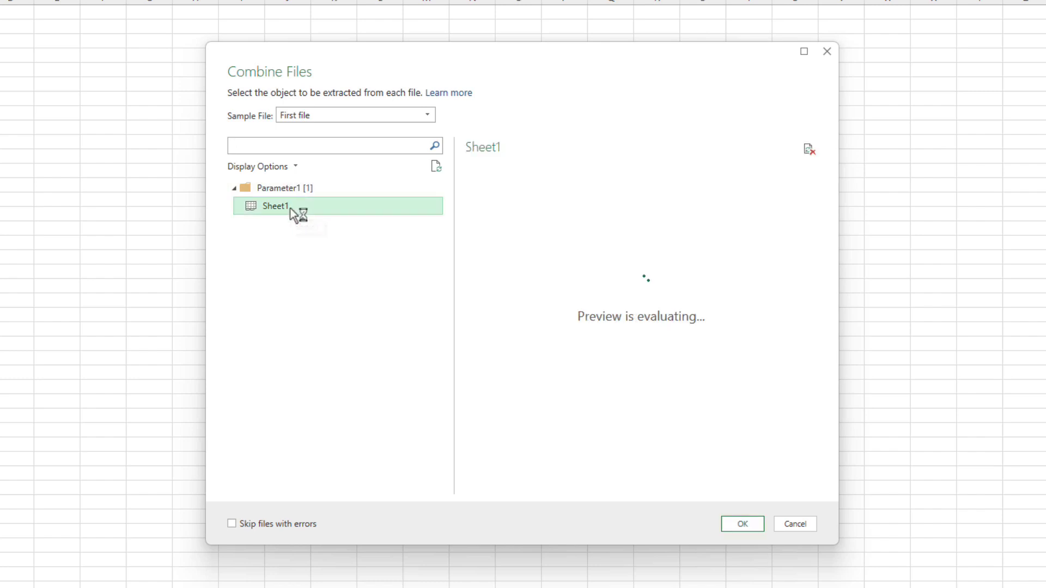
left_click(748, 524)
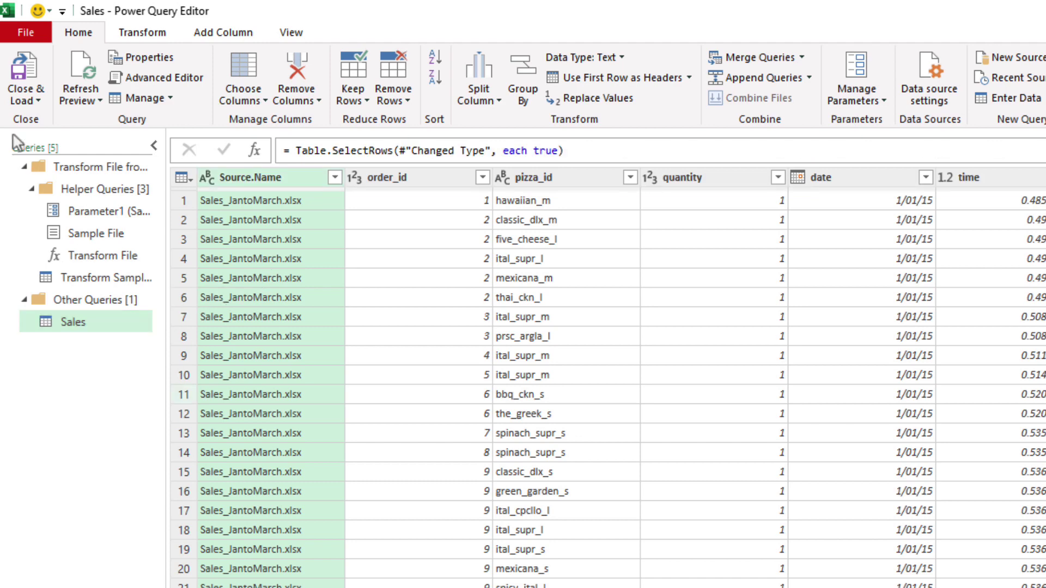
Close the Power Query Editor and load the combined Sales query as a connection only
left_click(35, 100)
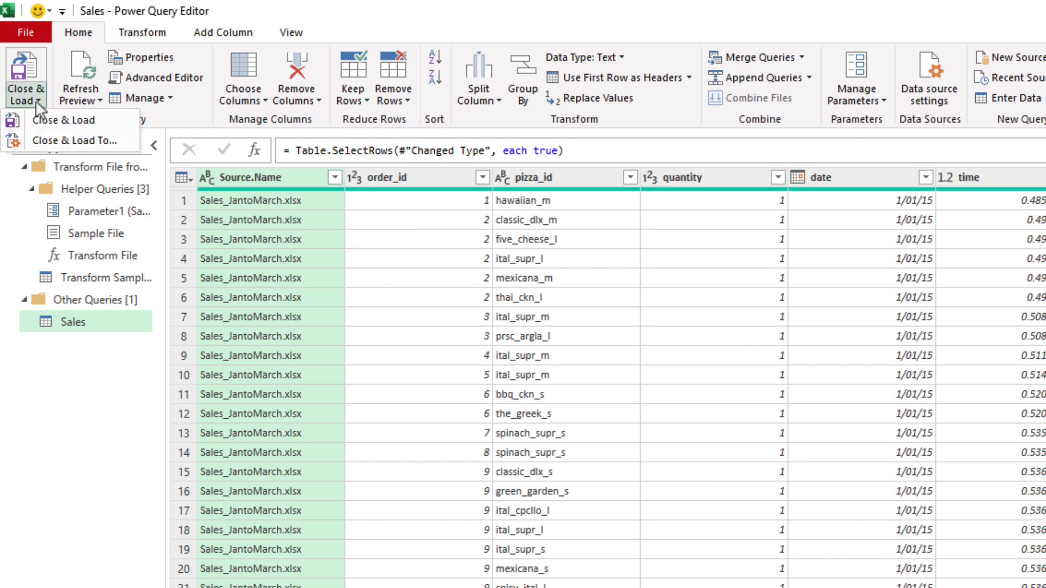
left_click(58, 142)
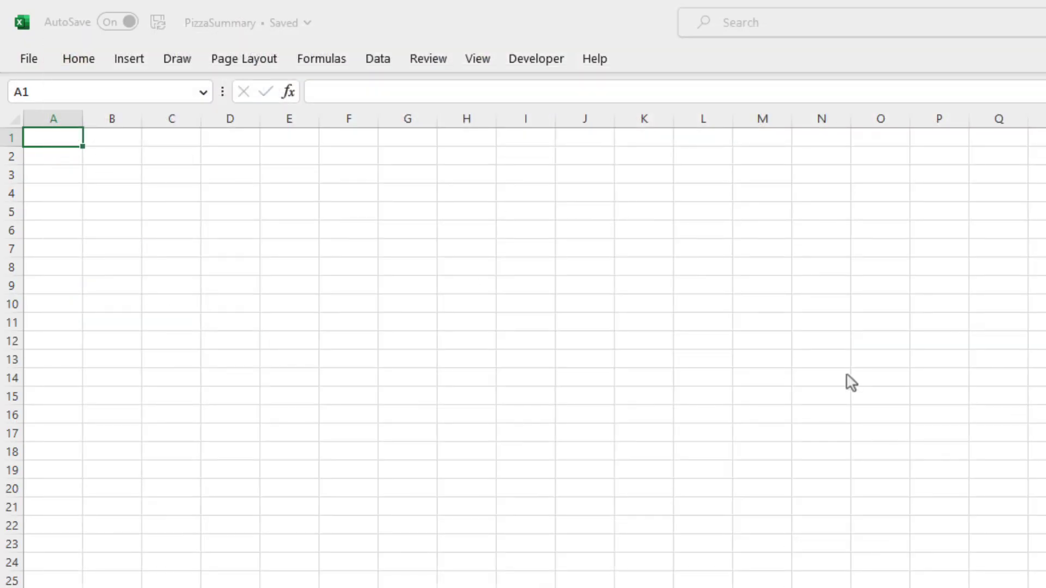
left_click(371, 325)
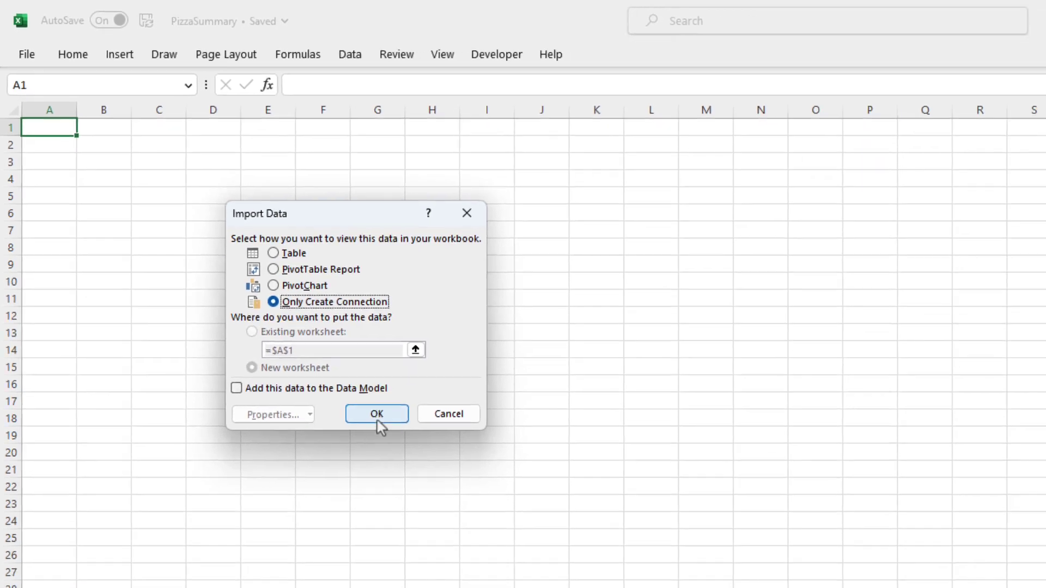
left_click(377, 415)
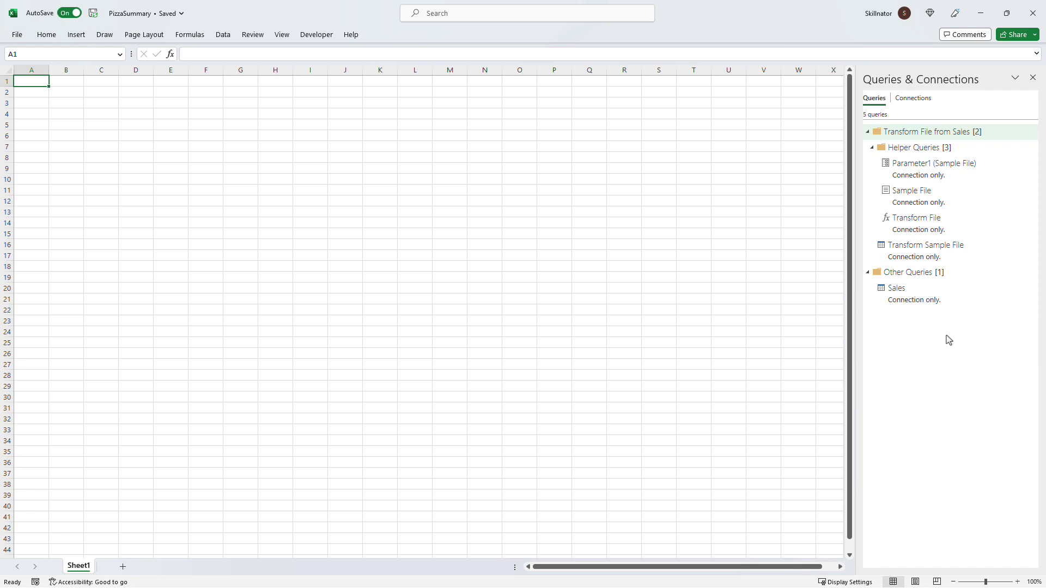
Reopen the Sales query in the Power Query Editor and import the pizza_types CSV file as a new query
double_click(924, 306)
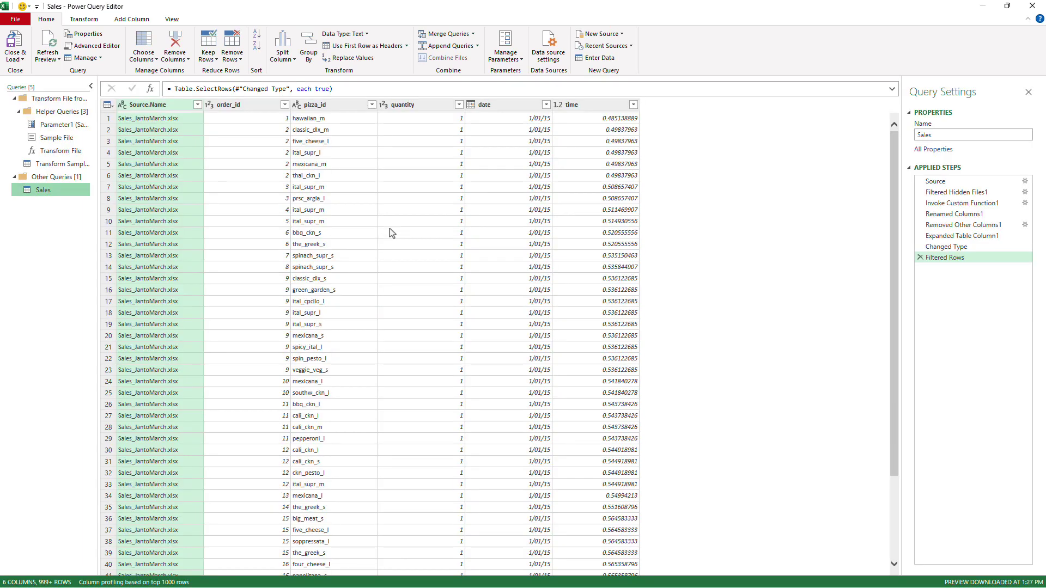
double_click(56, 111)
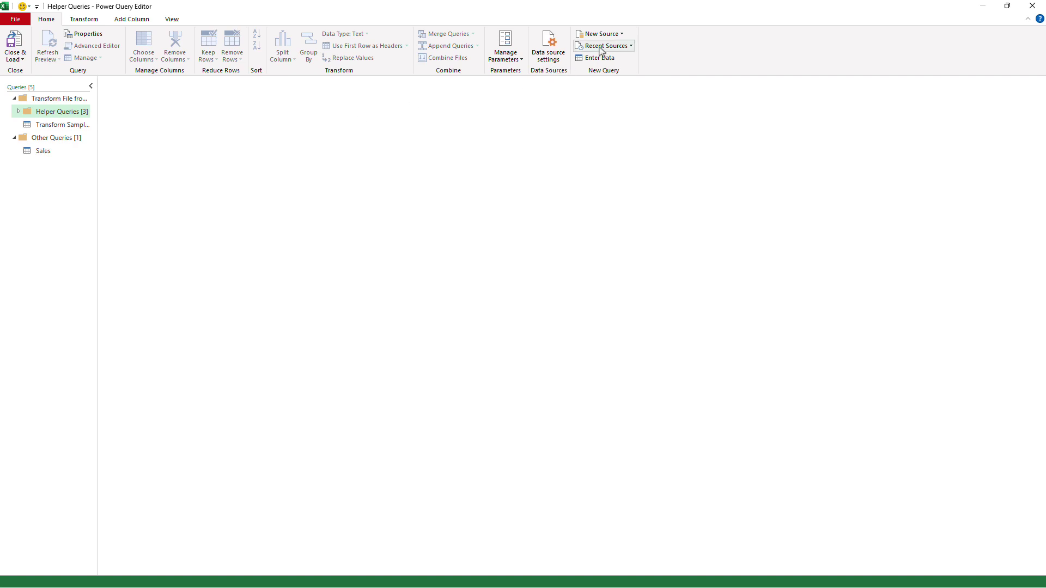
left_click(616, 39)
mouse_move(599, 47)
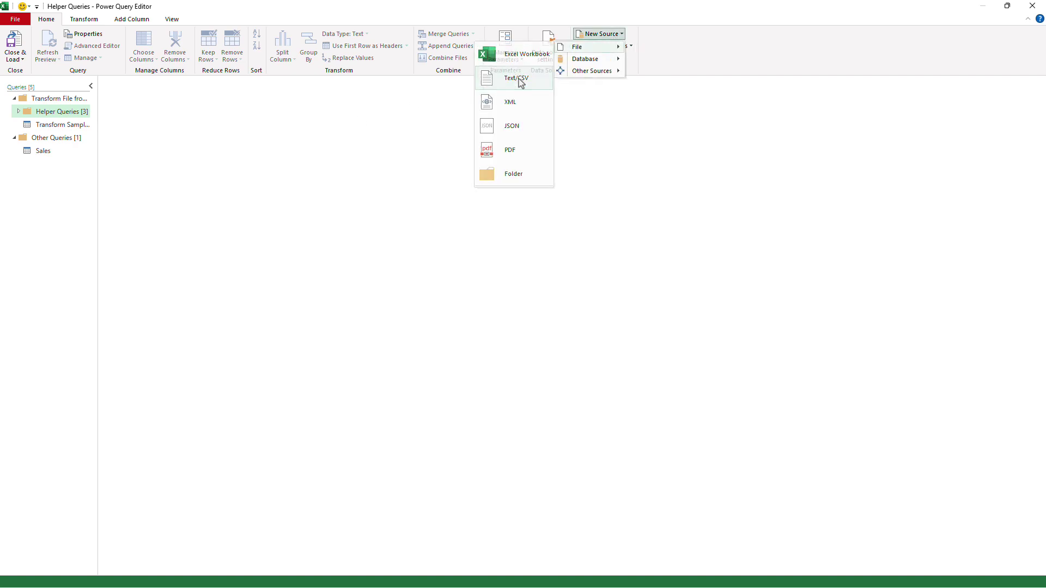
left_click(521, 82)
left_click(305, 199)
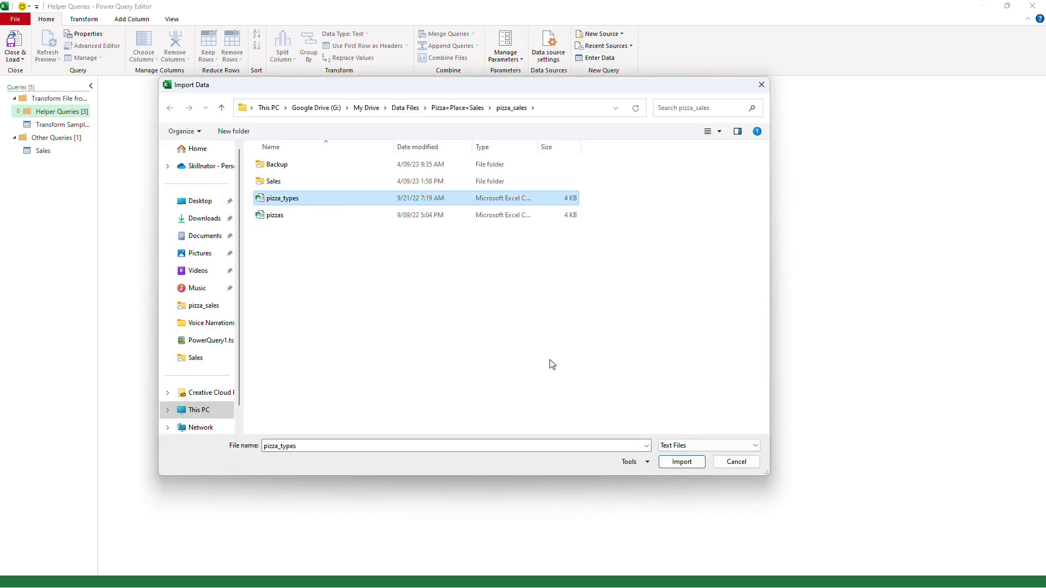
left_click(679, 462)
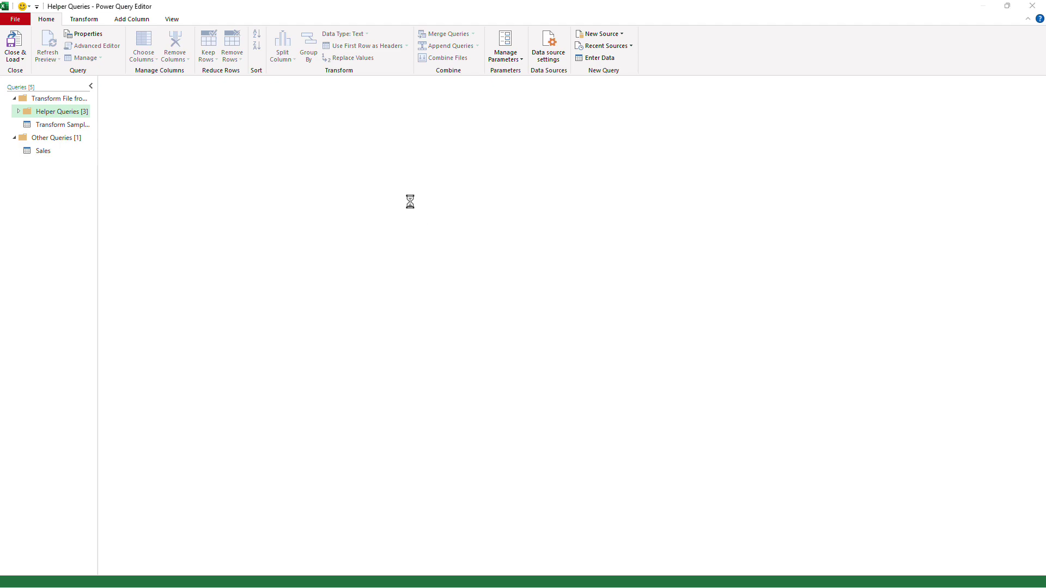
left_click(688, 450)
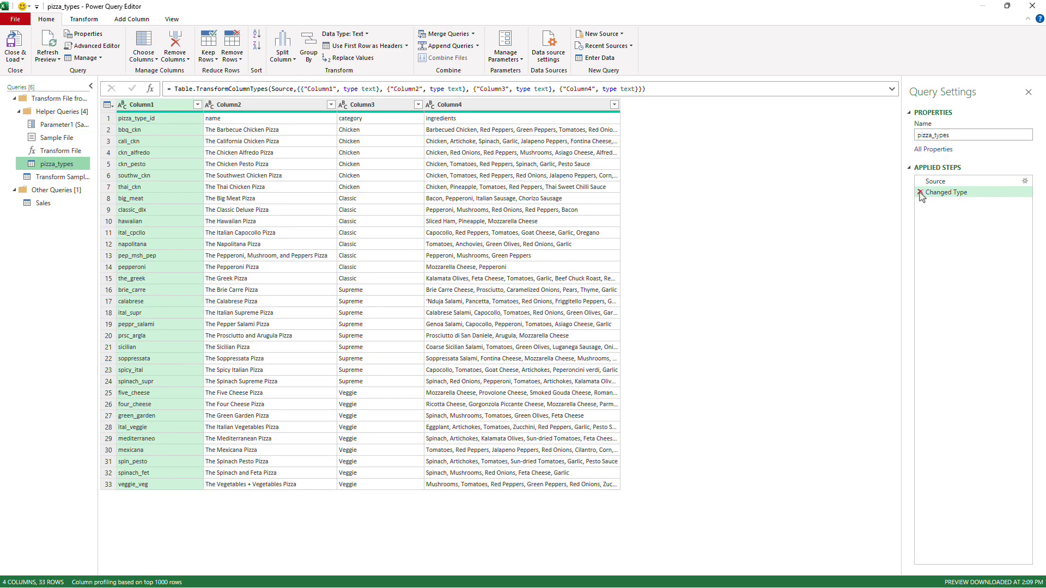
Promote the first row of pizza_types to headers and delete the original Changed Type step
left_click(354, 46)
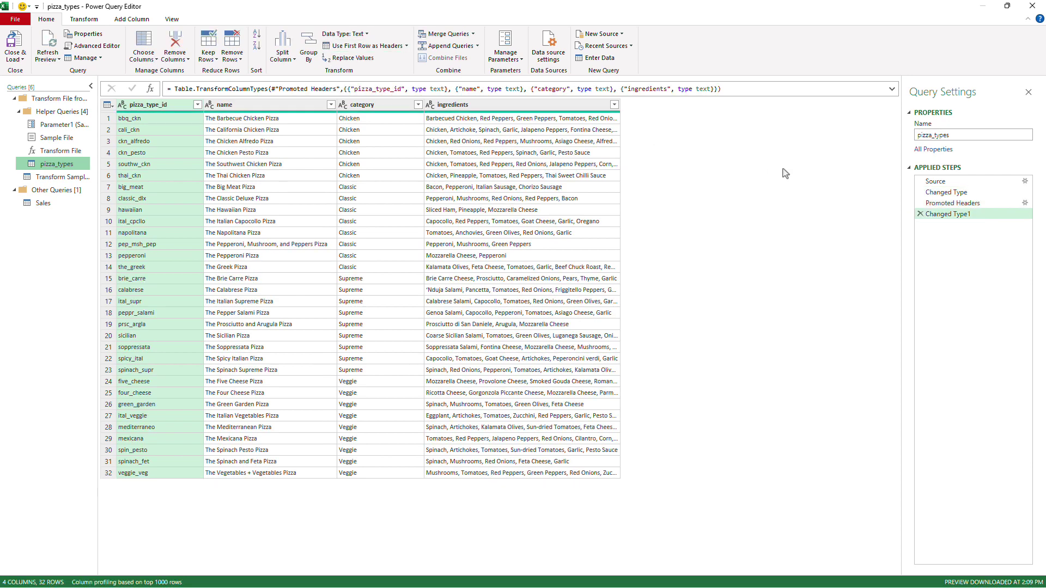
left_click(920, 193)
key("Escape")
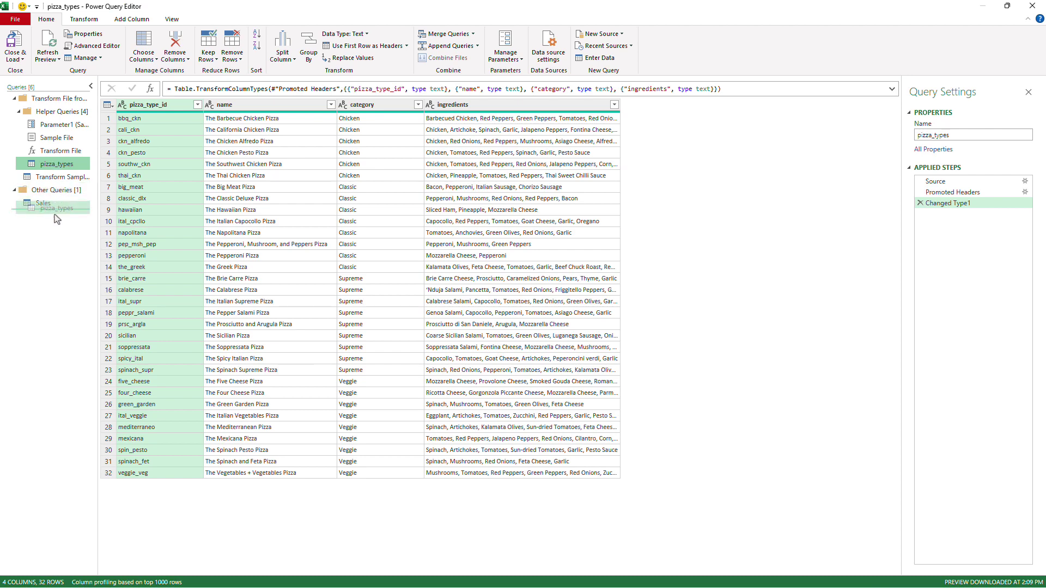
Move the pizza_types query into the Other Queries group and import pizzas.csv as another query
left_click_drag(57, 166, 55, 212)
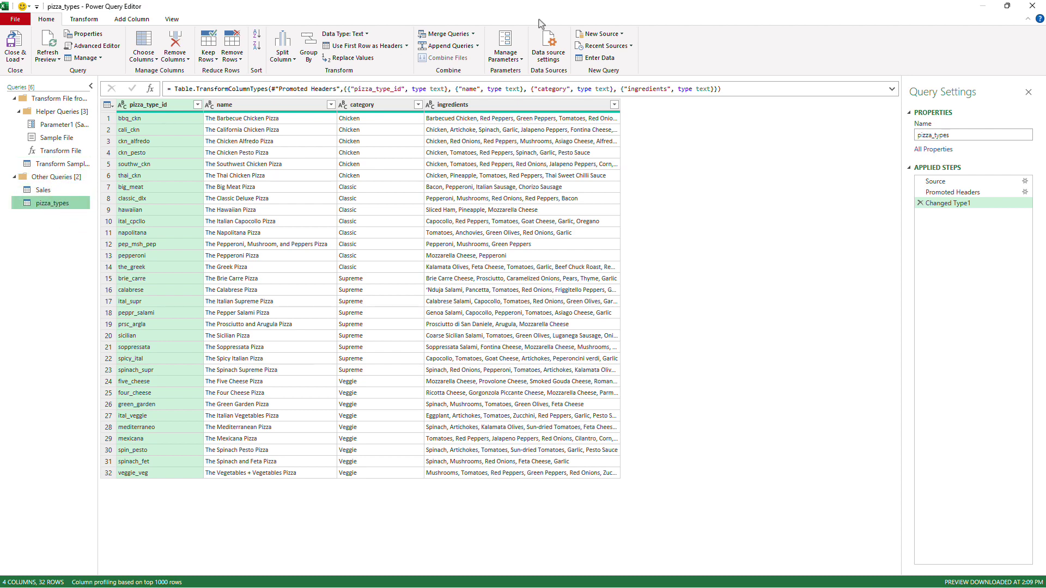
left_click(599, 34)
mouse_move(615, 51)
left_click(512, 77)
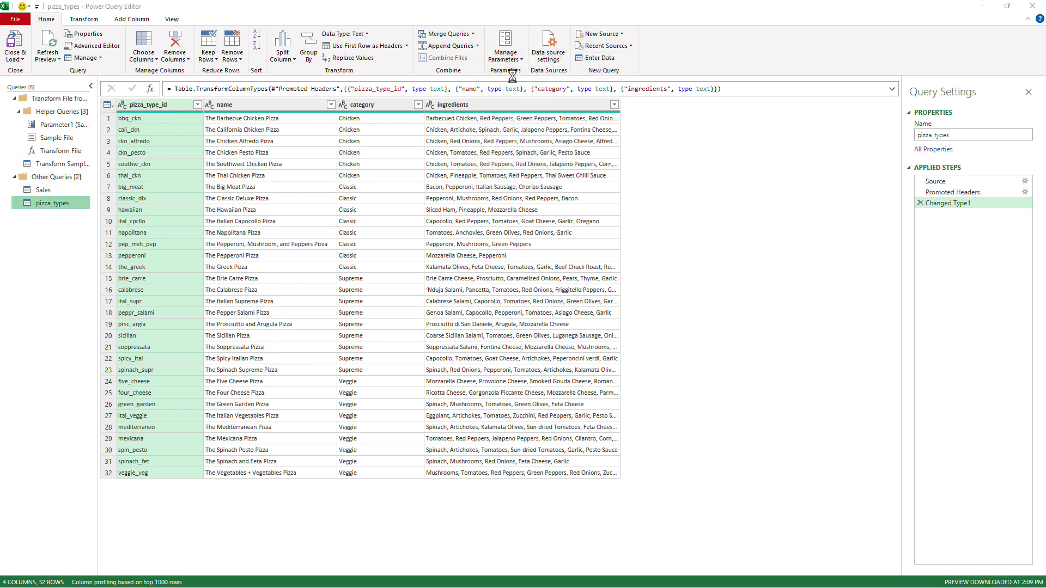
left_click(326, 218)
left_click(679, 462)
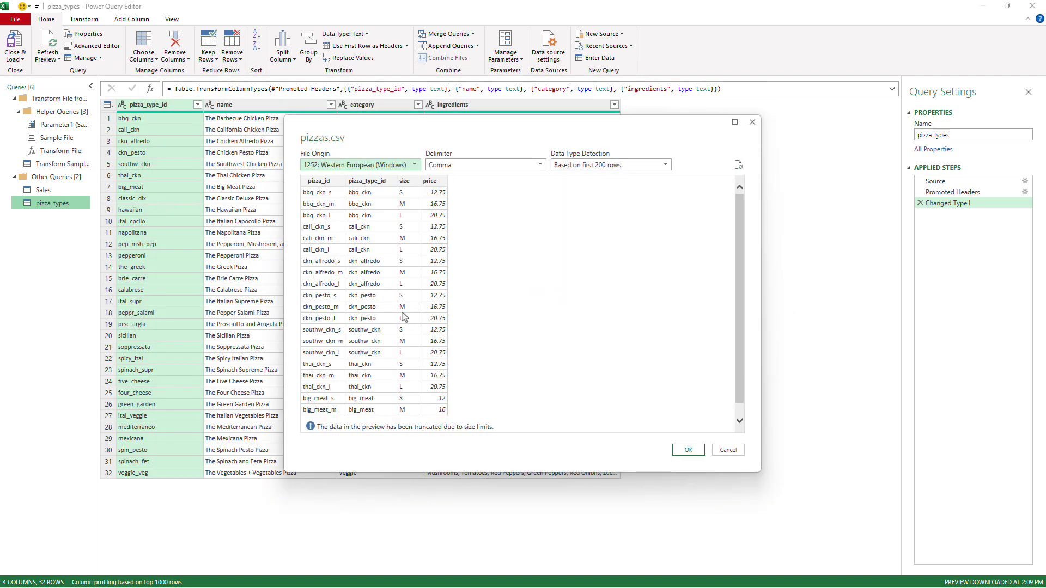
left_click(687, 450)
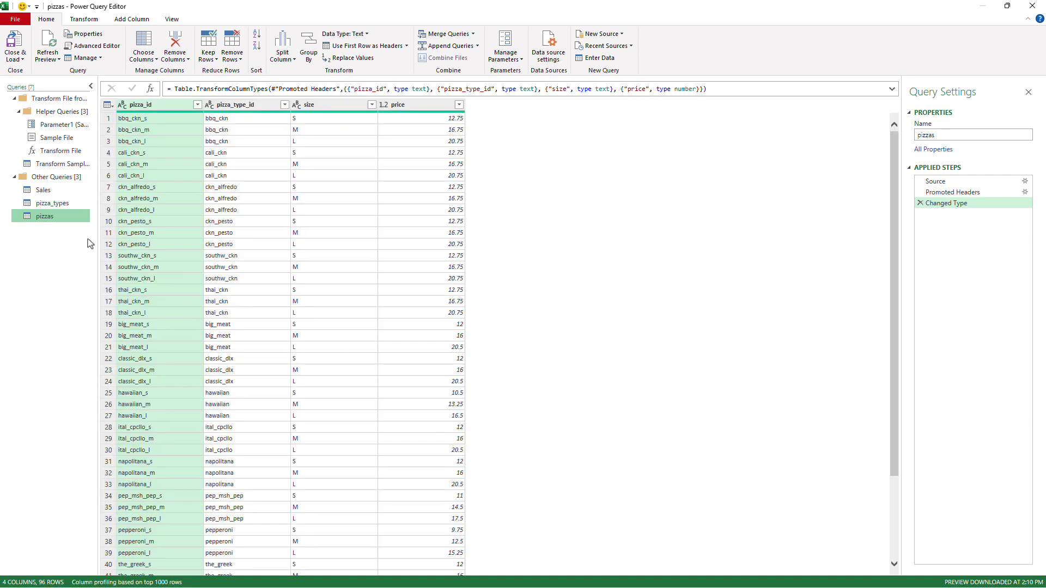
Merge pizzas into the Sales query by pizza_id with a left outer join, expanding pizza_type_id, size and price without a prefix
left_click(49, 190)
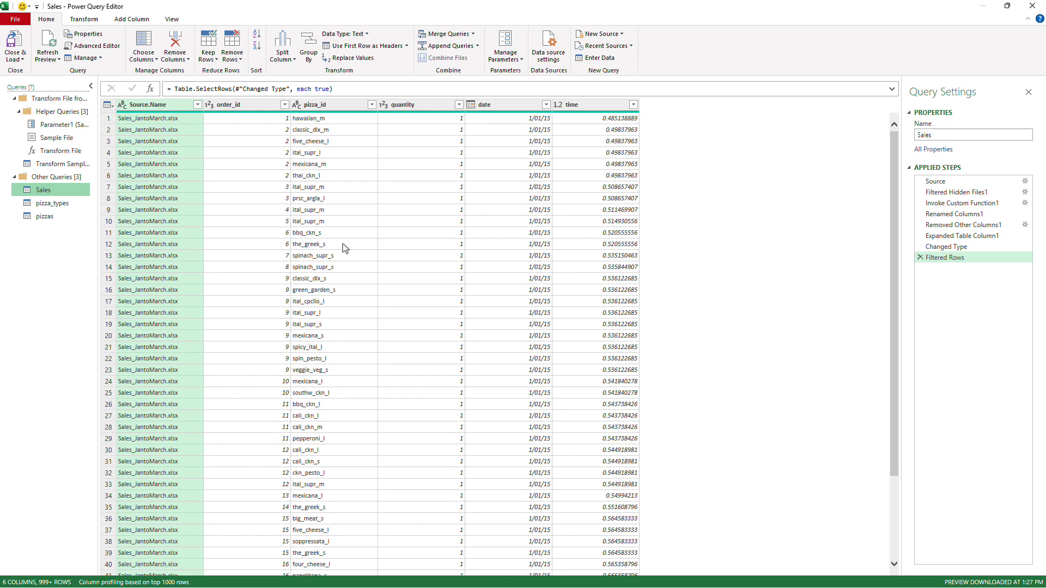
left_click(473, 33)
left_click(467, 48)
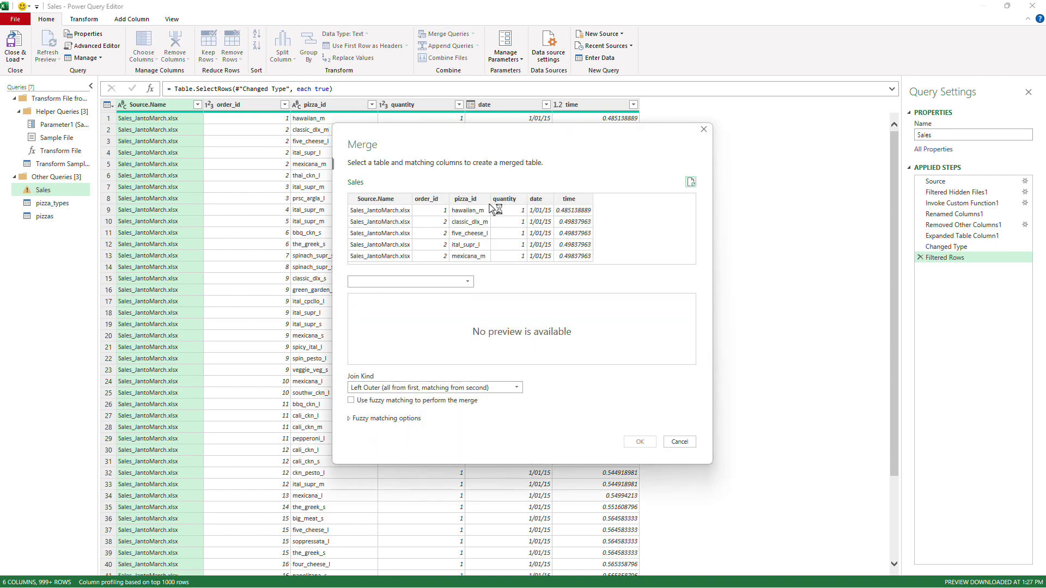
left_click(465, 200)
left_click(458, 282)
left_click(410, 325)
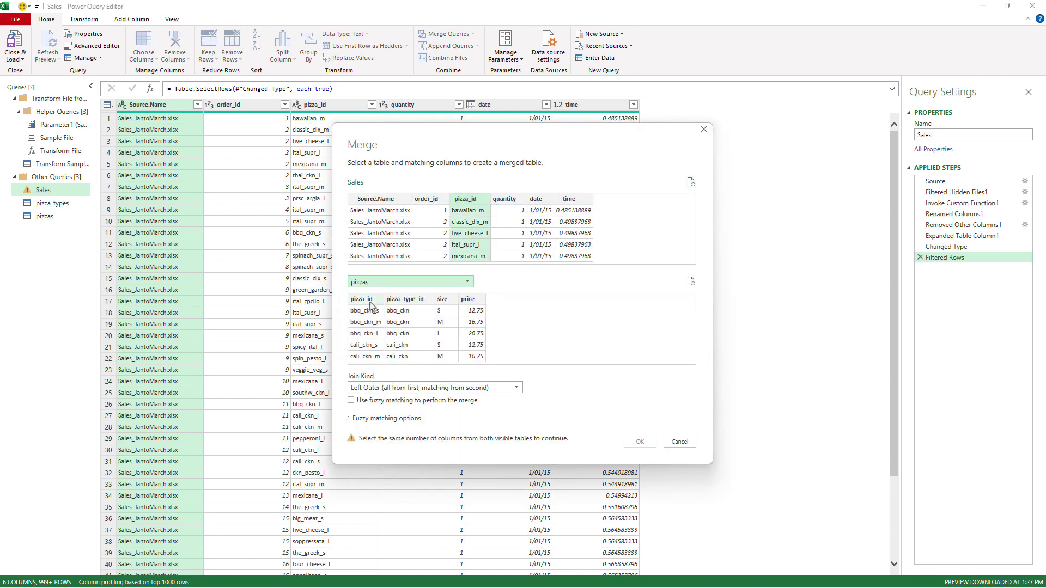
left_click(362, 297)
left_click(640, 441)
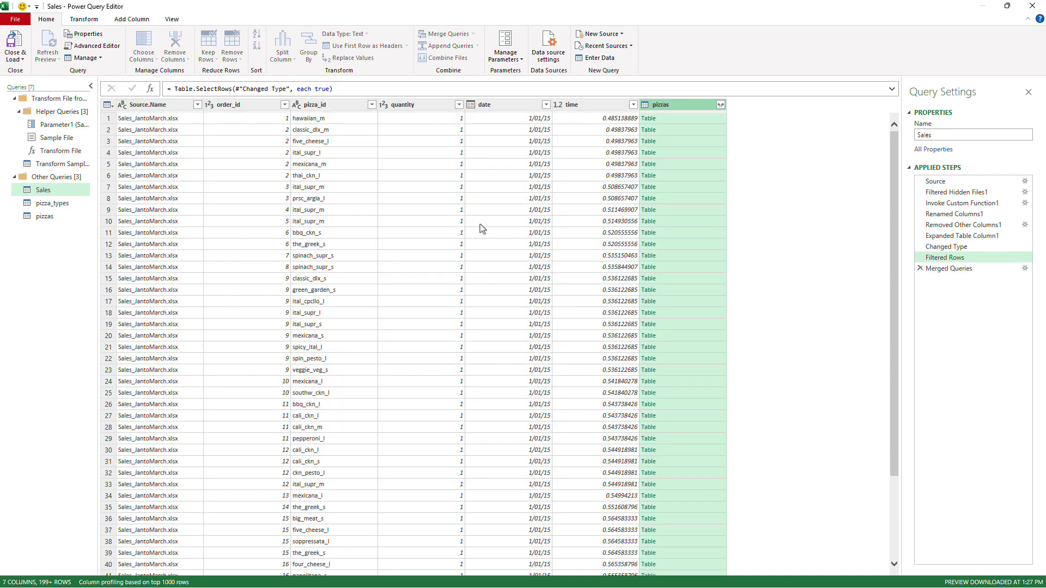
left_click(720, 104)
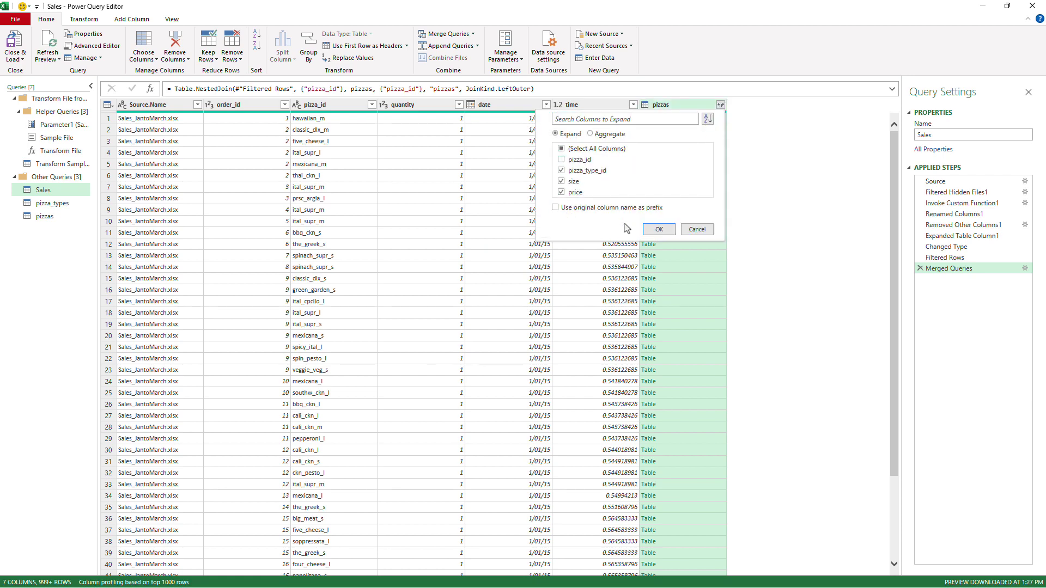
left_click(659, 229)
Merge pizza_types into the Sales query, matching on pizza_type_id with a left outer join
left_click(473, 34)
left_click(472, 48)
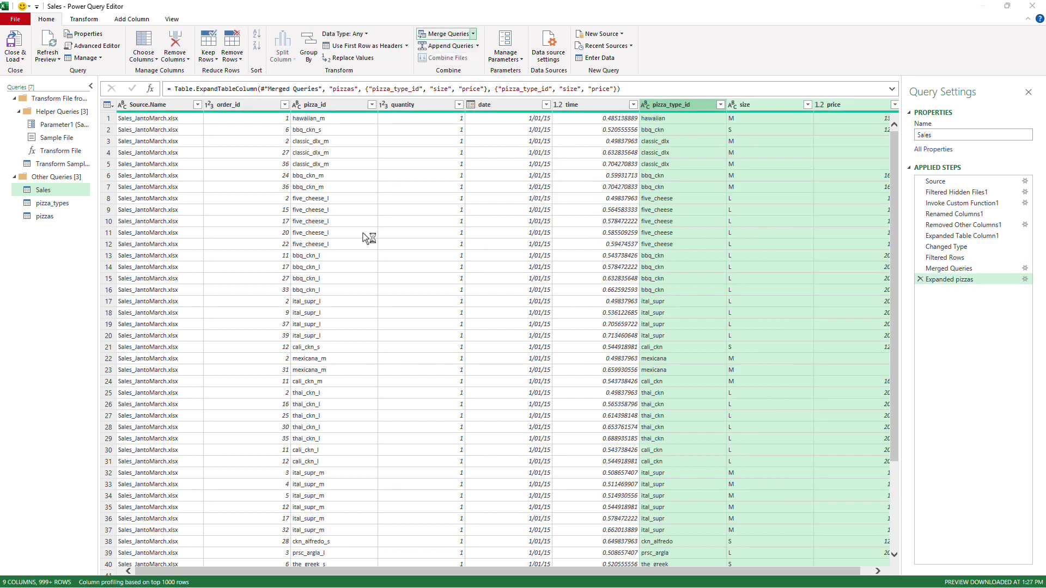
left_click(441, 282)
left_click(368, 317)
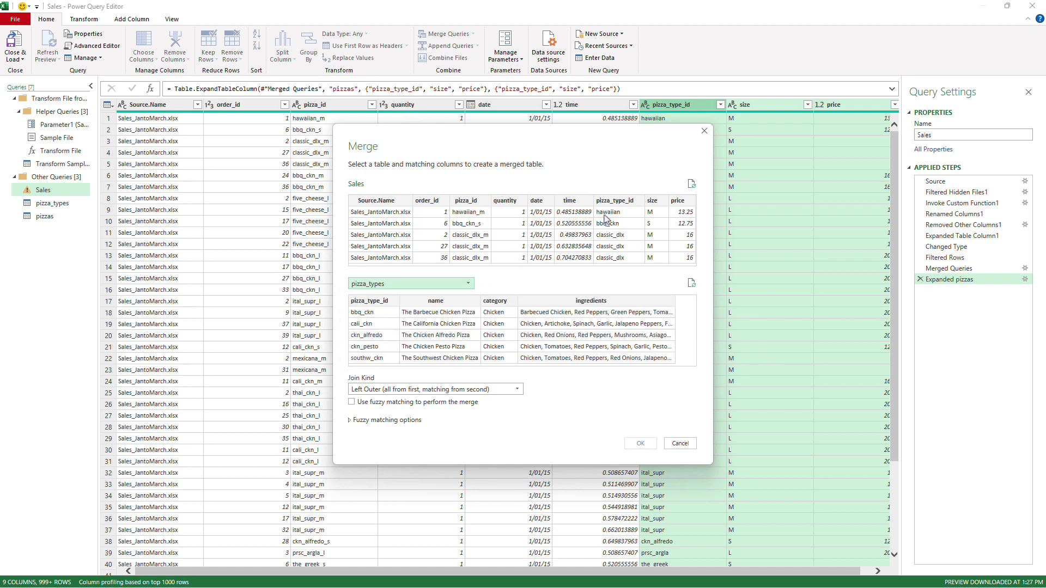
left_click(614, 200)
left_click(369, 301)
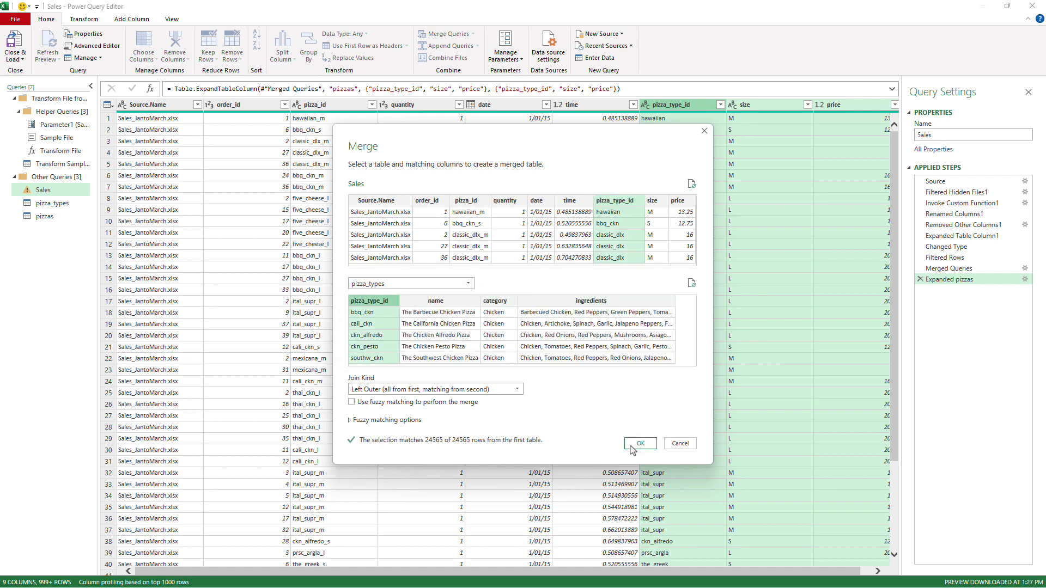
left_click(640, 443)
Expand only name and category from the pizza_types column without a prefix, and rename the name column to Pizza_Name
left_click(883, 105)
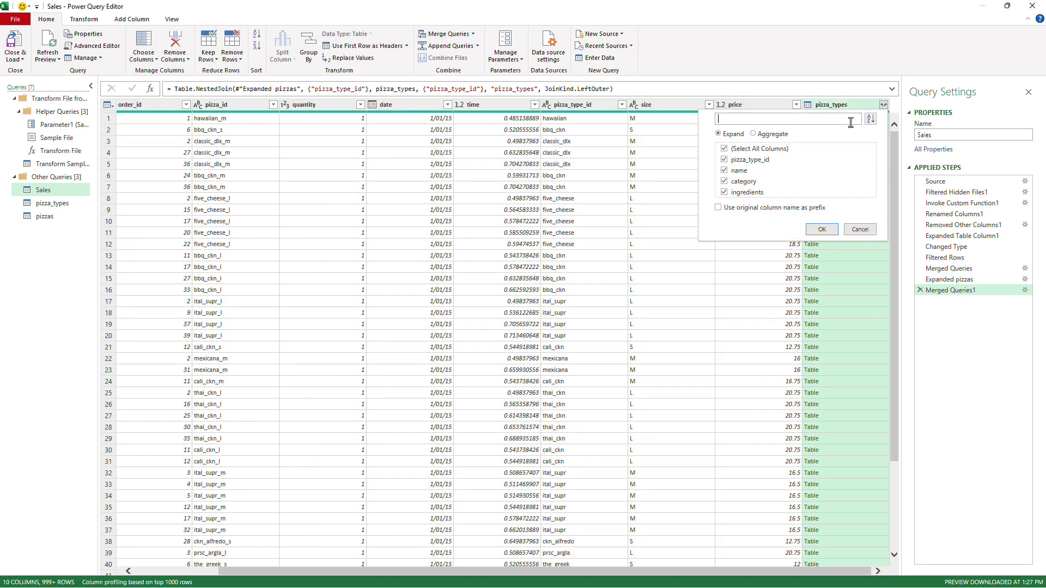
left_click(815, 229)
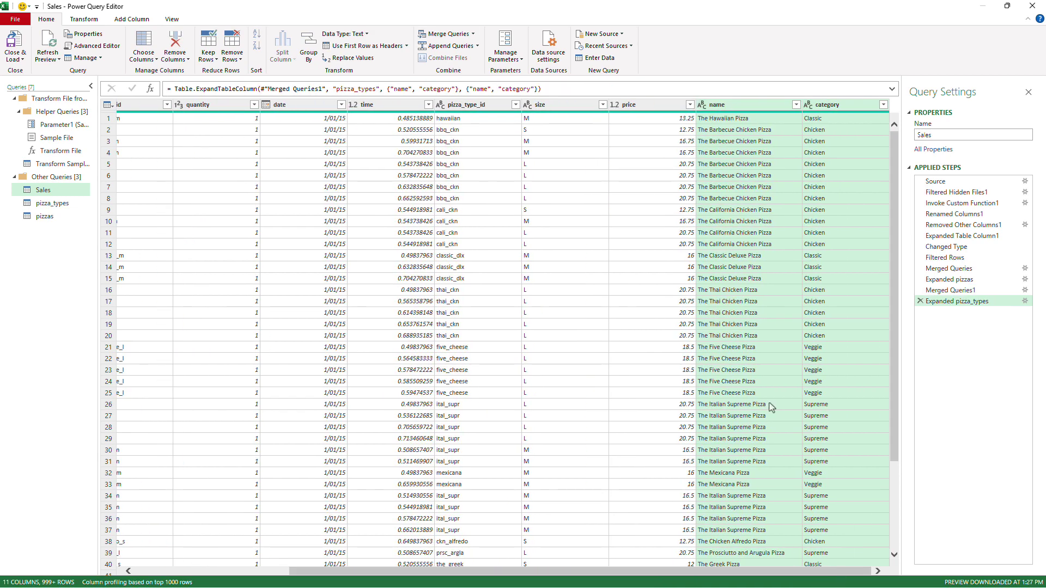
double_click(720, 105)
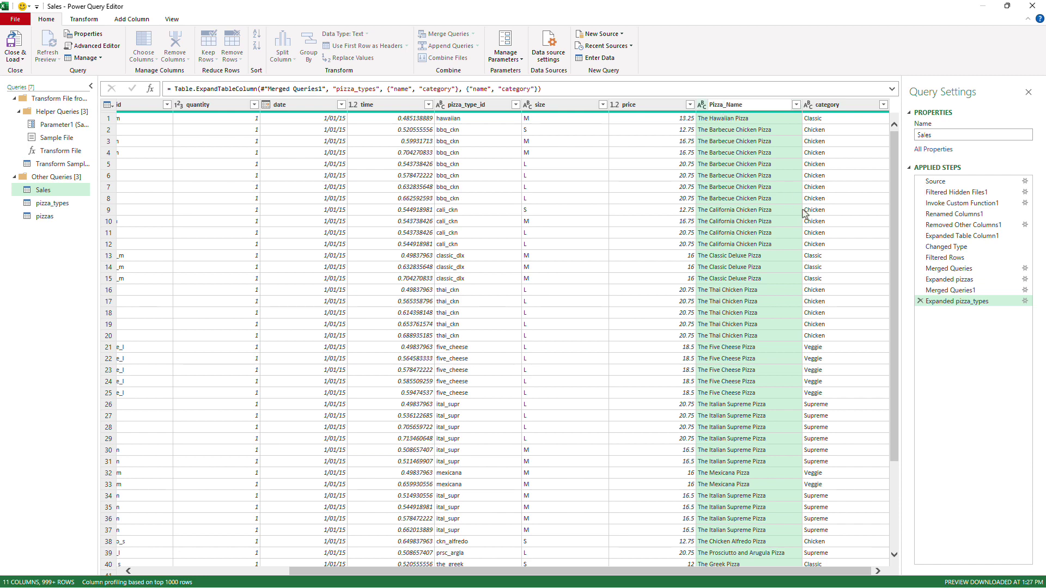
key("Return")
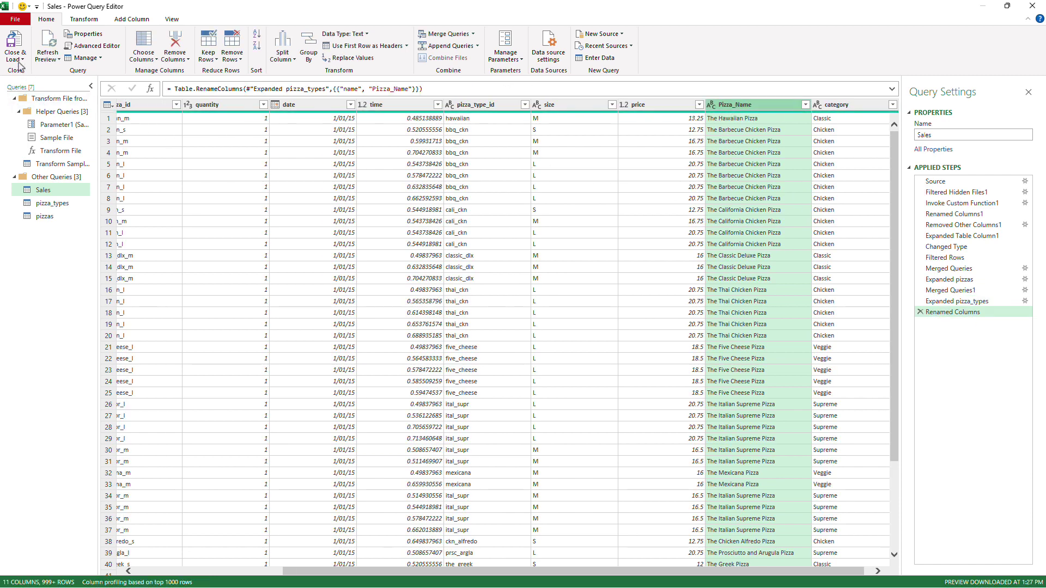
Close the Power Query Editor and load the new pizza_types and pizzas queries as connections only
left_click(21, 60)
left_click(30, 81)
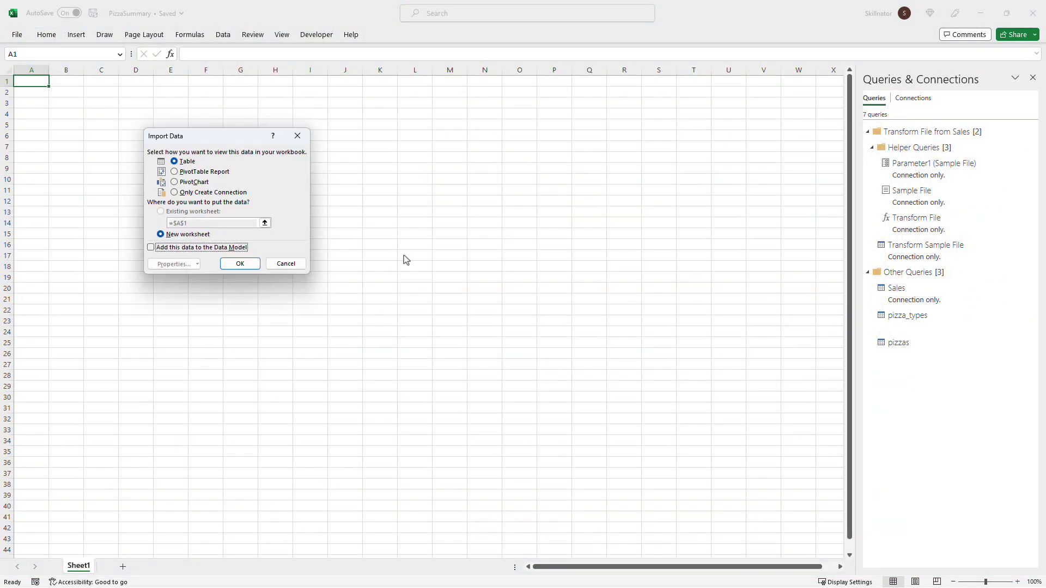
left_click(205, 192)
left_click(240, 263)
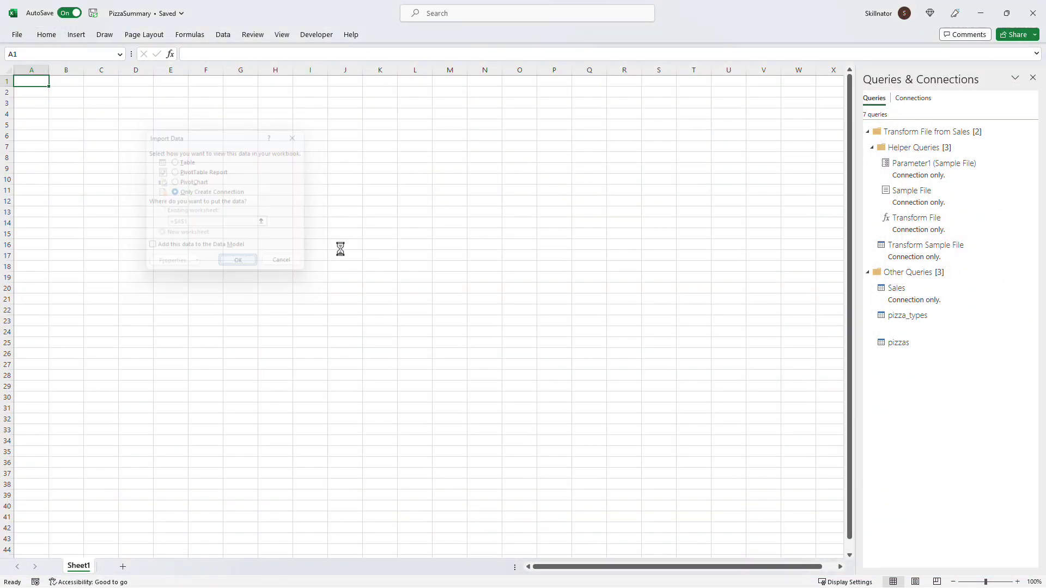
Load the Sales query as a PivotTable report at cell A4 of the existing Sheet1
left_click(43, 118)
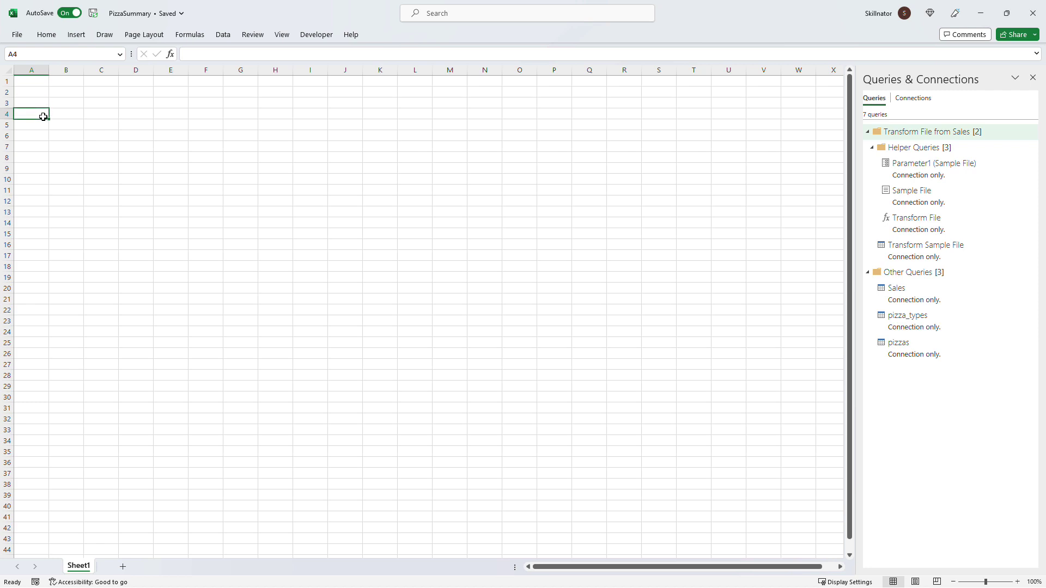
right_click(898, 299)
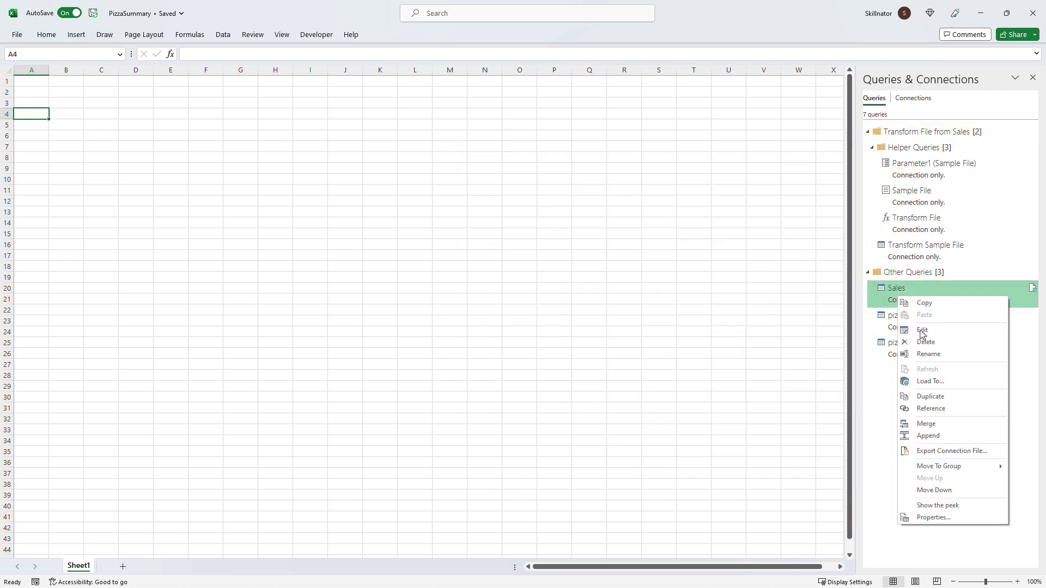
left_click(941, 385)
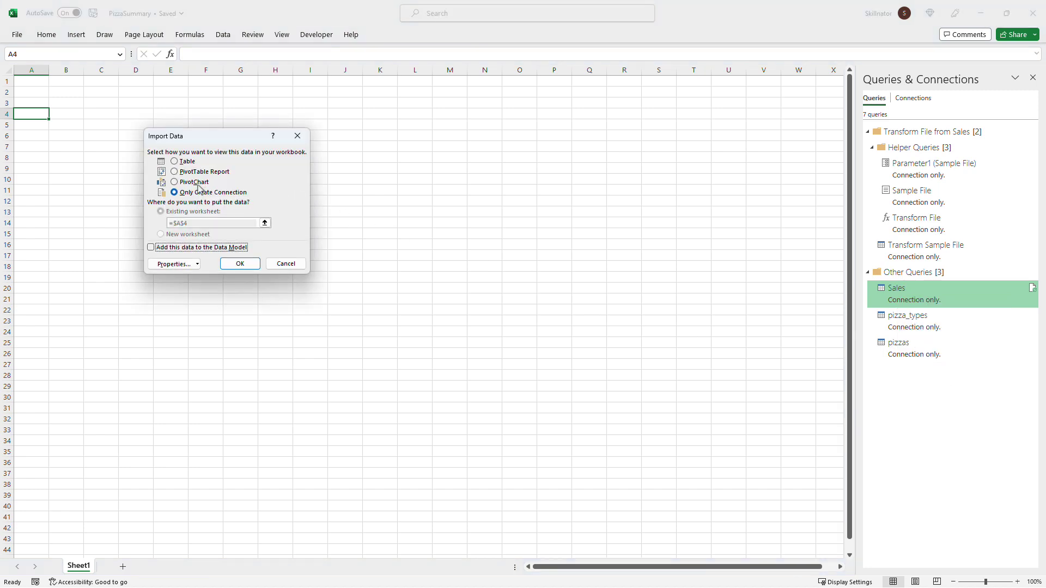
left_click(187, 172)
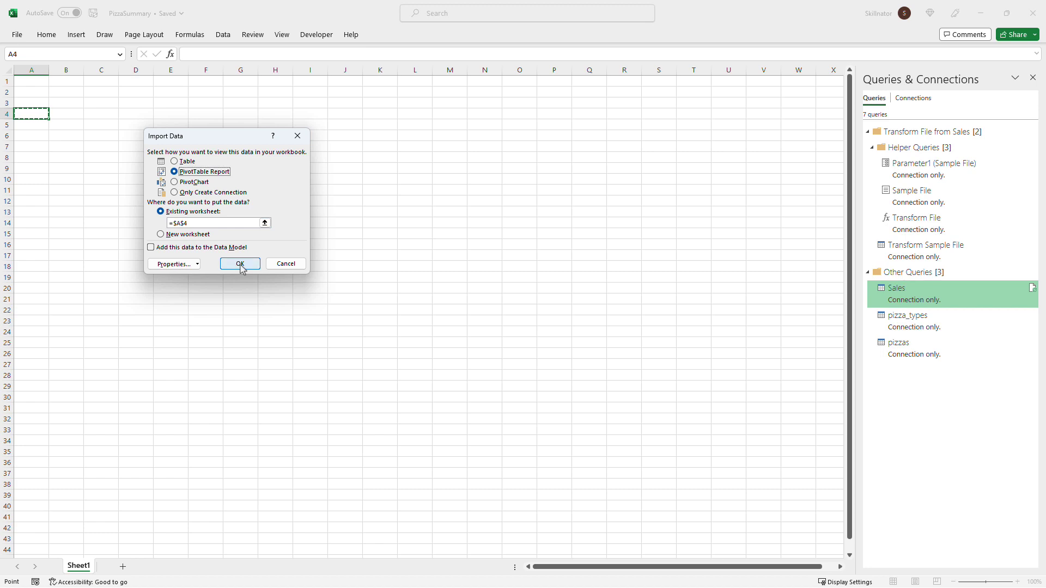
left_click(239, 264)
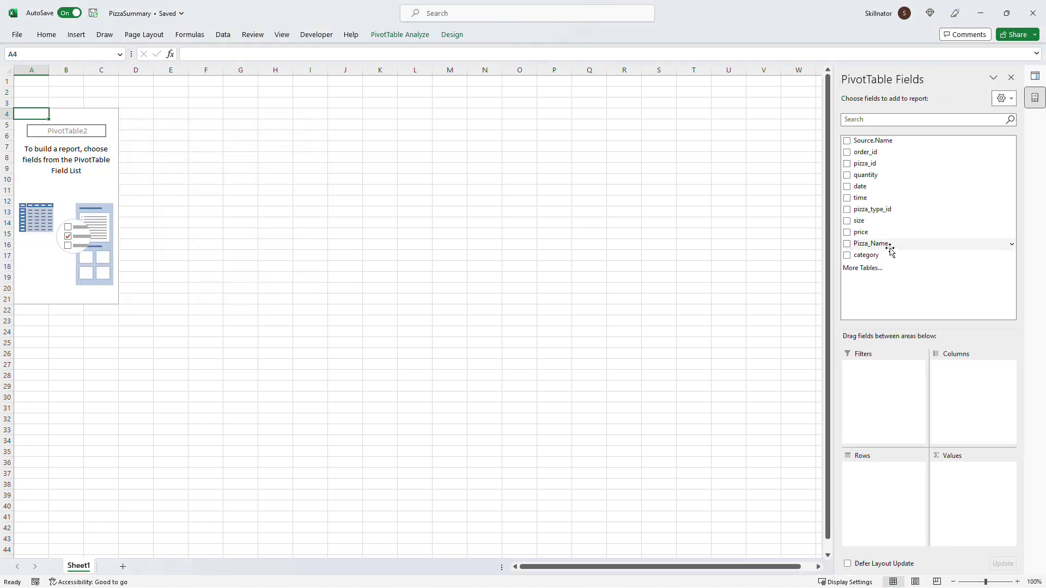
Lay out the PivotTable with Pizza_Name in rows, date in columns and the sum of quantity in values
left_click_drag(890, 244, 891, 491)
left_click_drag(867, 177, 956, 489)
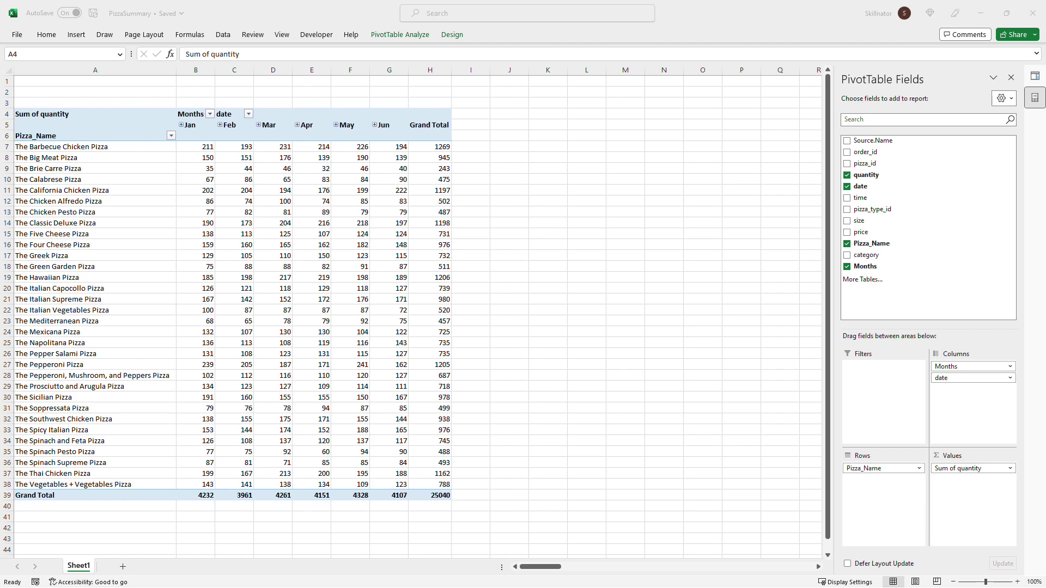
Bring up the Sales folder in File Explorer and add the Sales_JultoSep workbook to it
left_click_drag(0, 218, 464, 155)
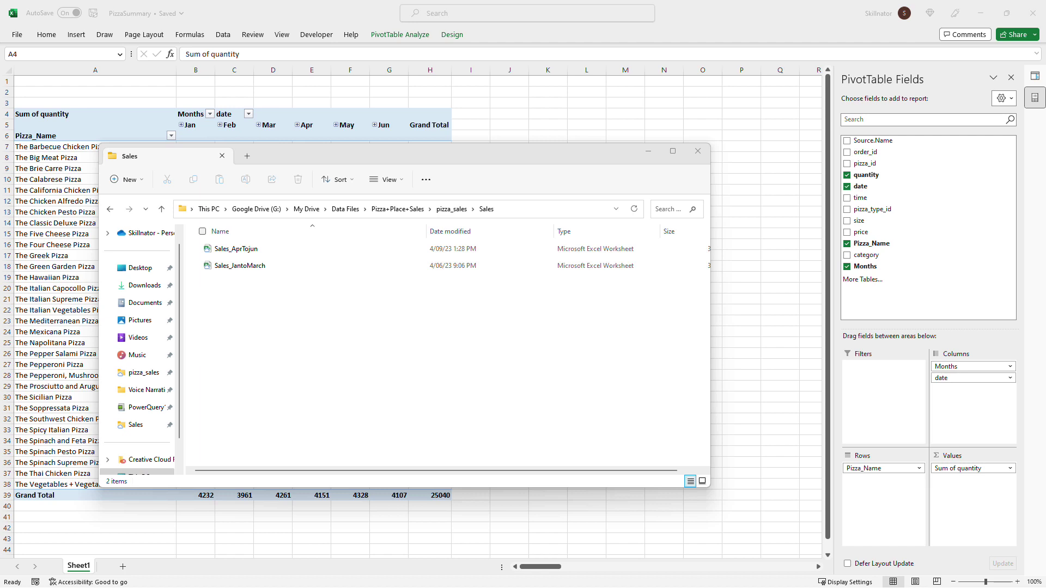
left_click_drag(324, 392, 290, 331)
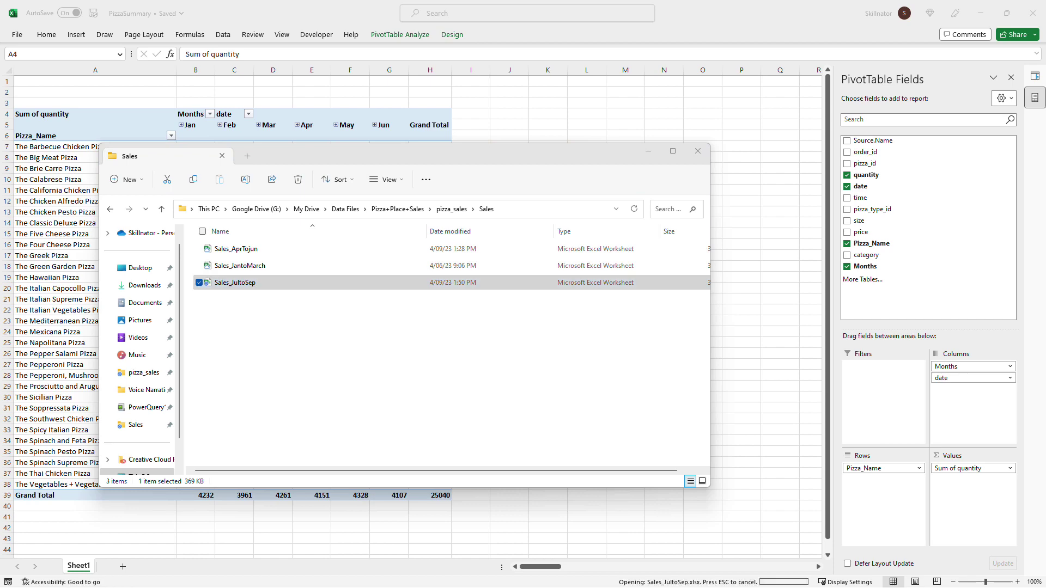
Check the first and last dates in the date column of Sales_JultoSep, and close the workbook and the folder view
left_click_drag(0, 134, 419, 135)
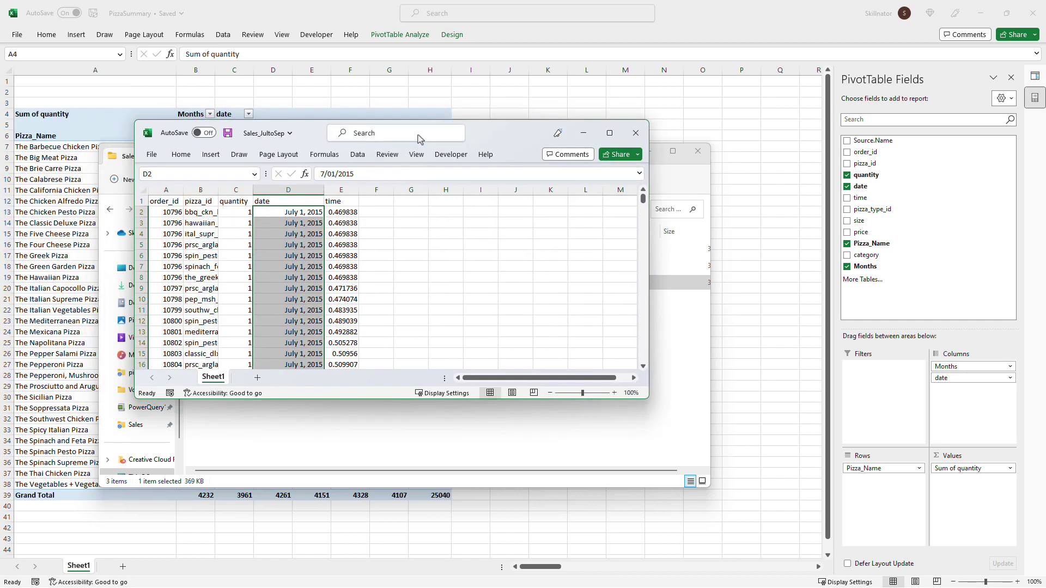
left_click(548, 132)
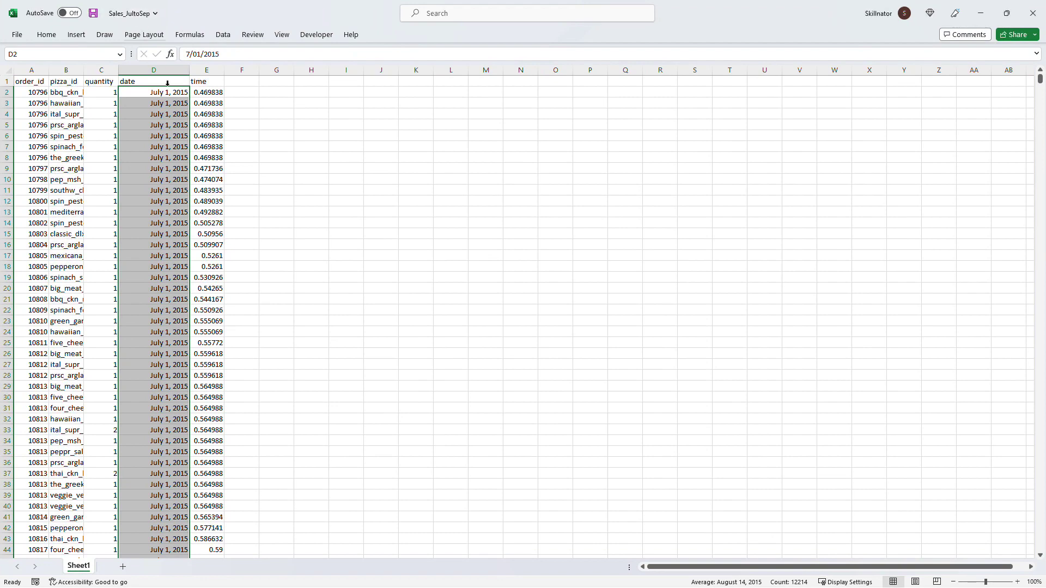
left_click(161, 94)
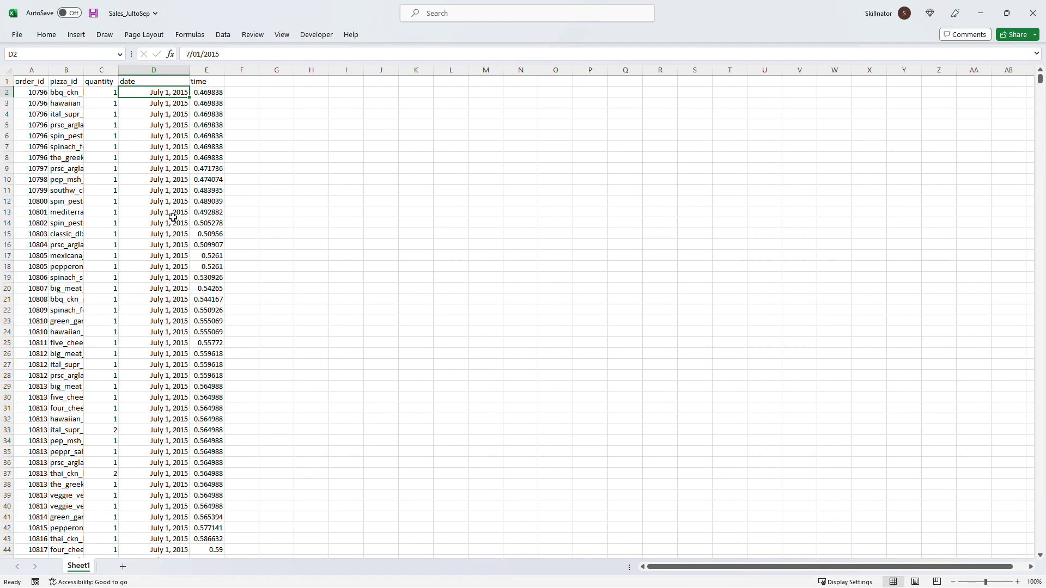
key("ctrl+Down")
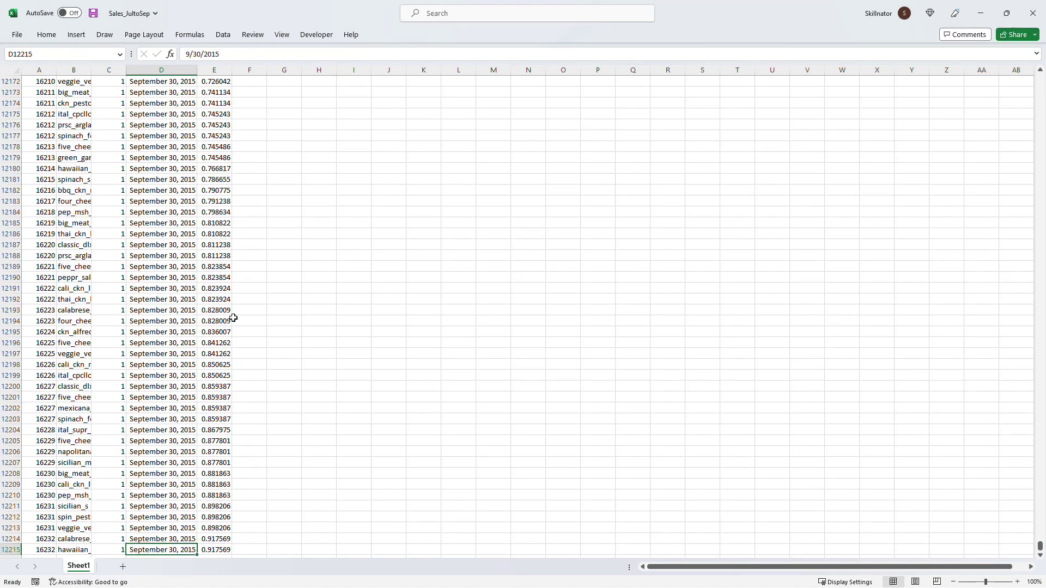
left_click(1030, 12)
left_click_drag(523, 162, 0, 236)
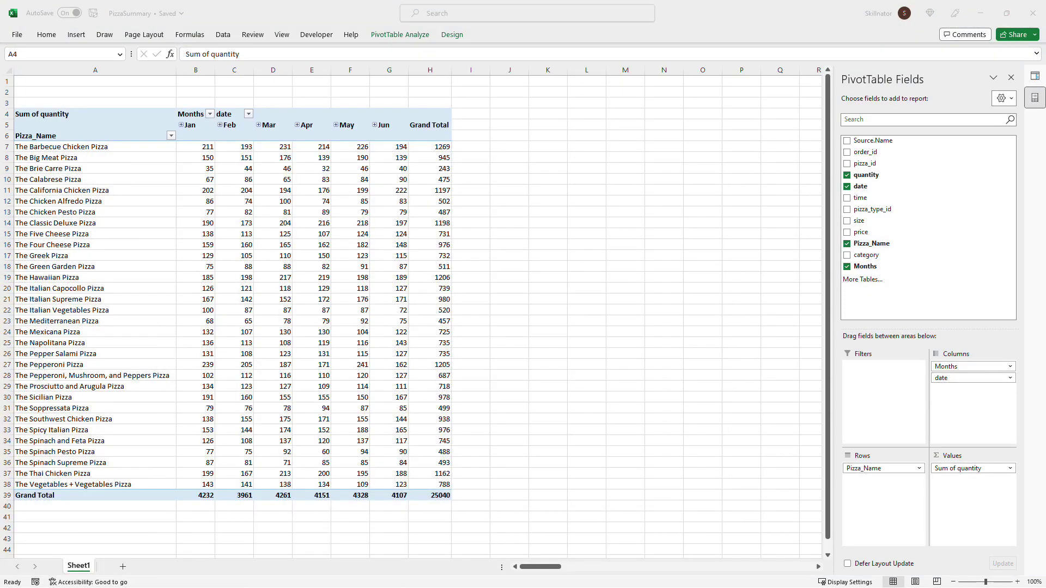
Refresh the PivotTable with the newly added sales file and review its Jul, Aug and Sep columns
left_click(305, 223)
left_click(314, 247)
right_click(314, 248)
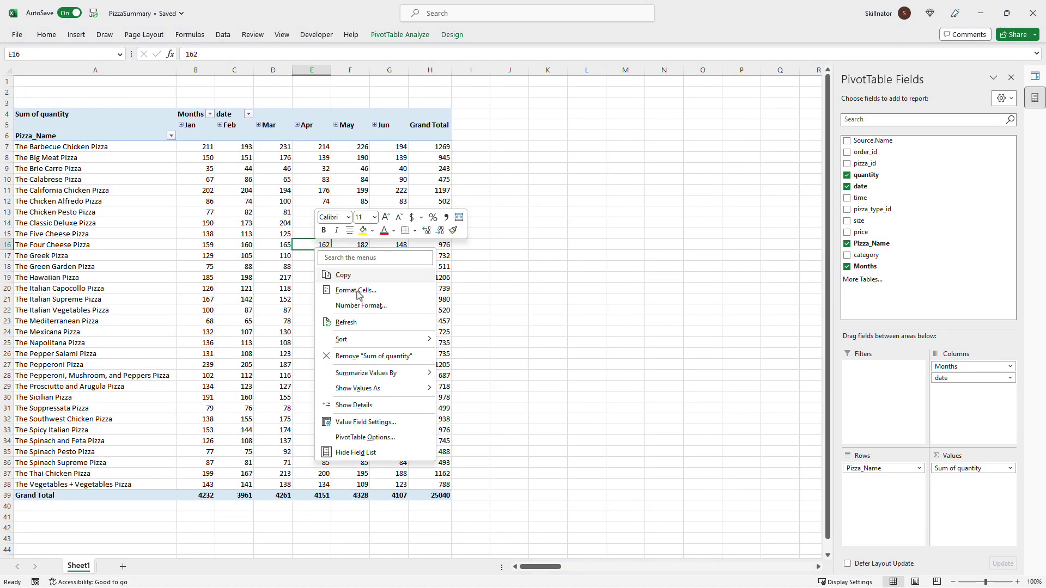
left_click(381, 324)
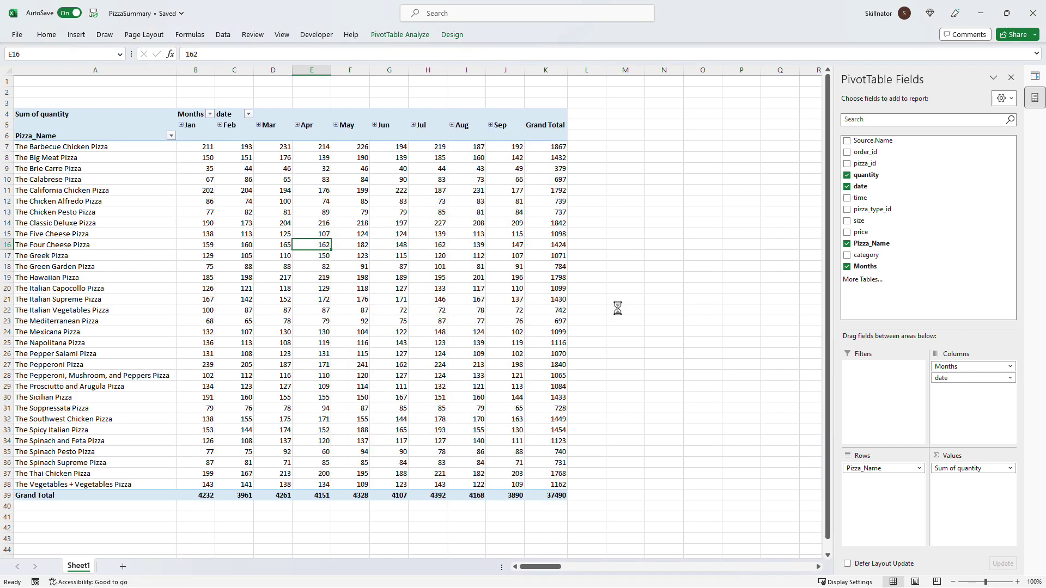
left_click_drag(420, 73, 506, 82)
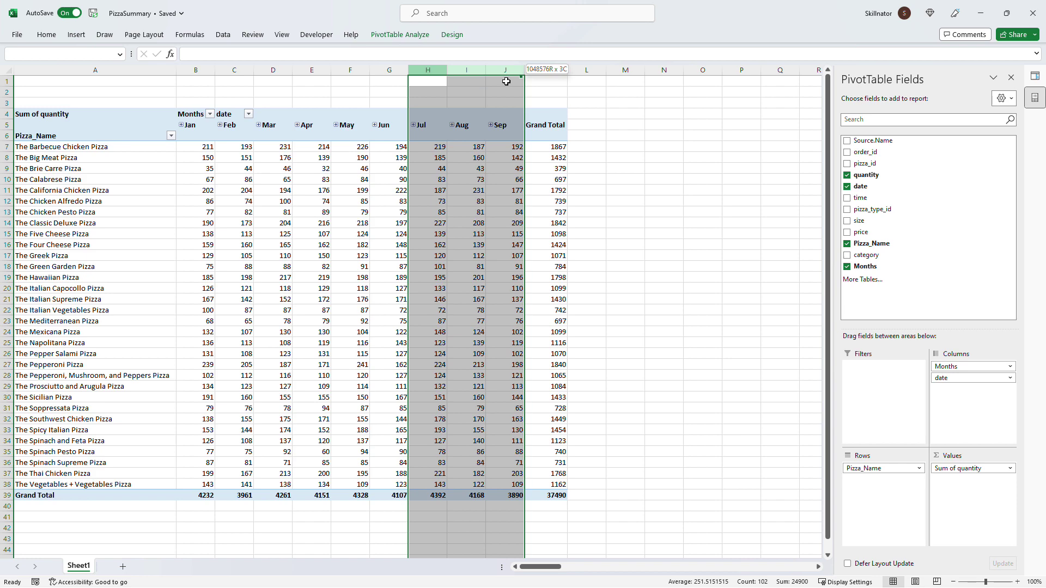
left_click(466, 222)
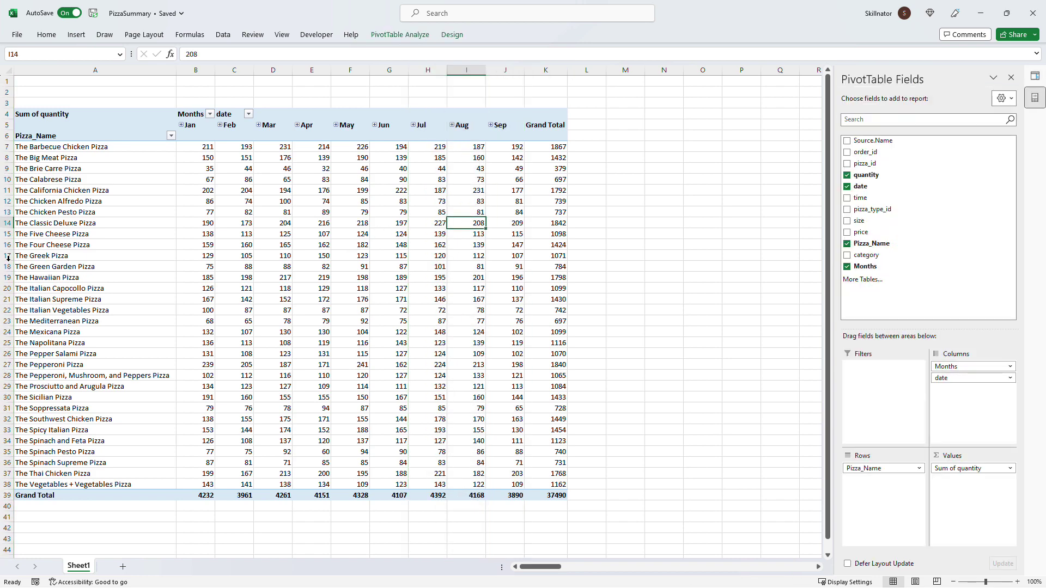